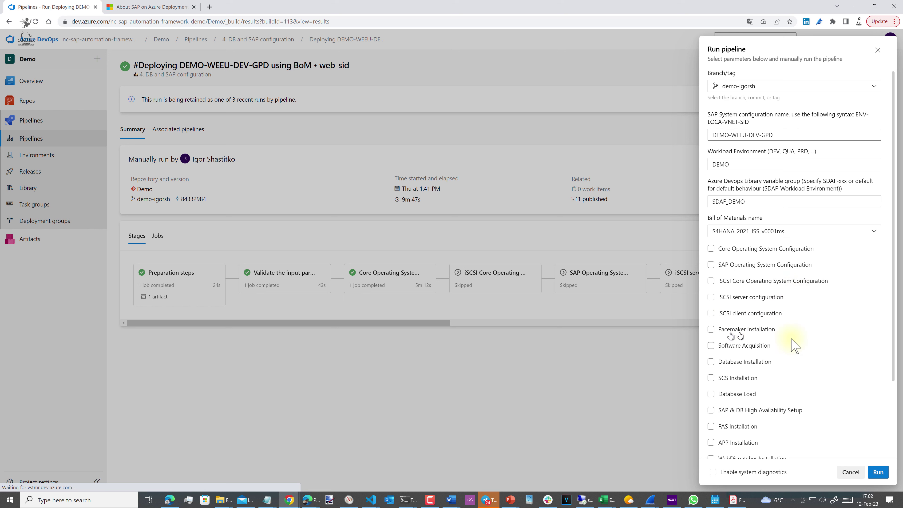
scroll(766, 348, "down", 3)
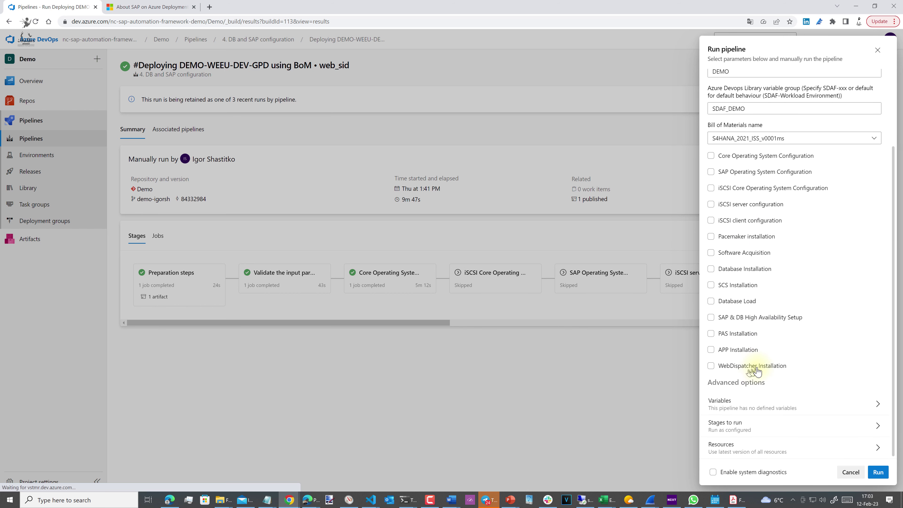
scroll(758, 370, "up", 3)
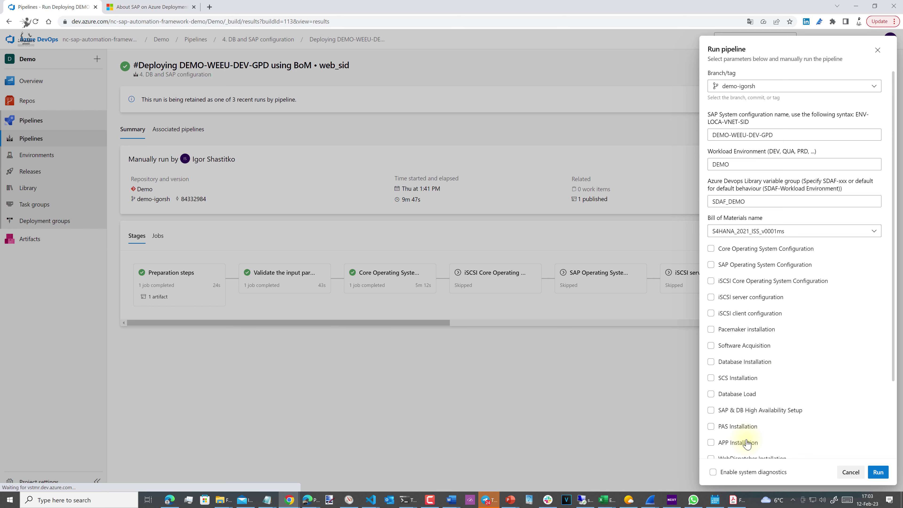
scroll(746, 407, "down", 3)
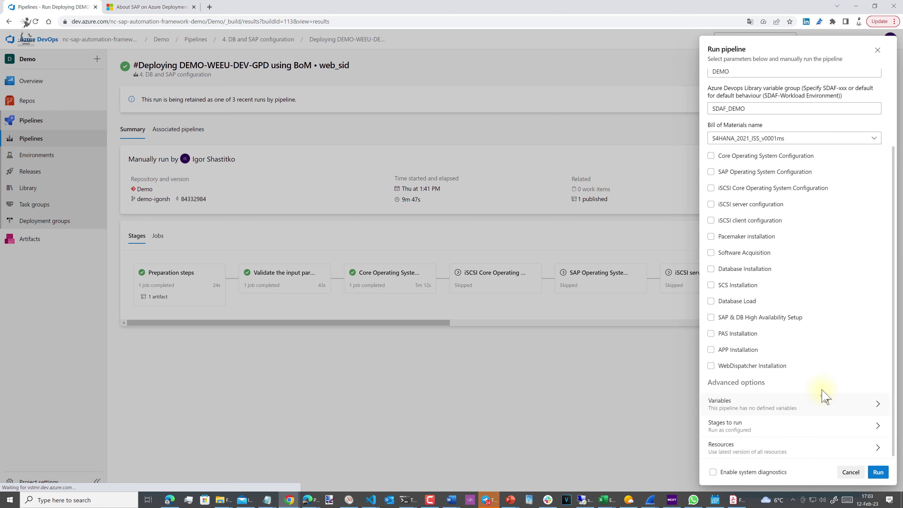
left_click(846, 471)
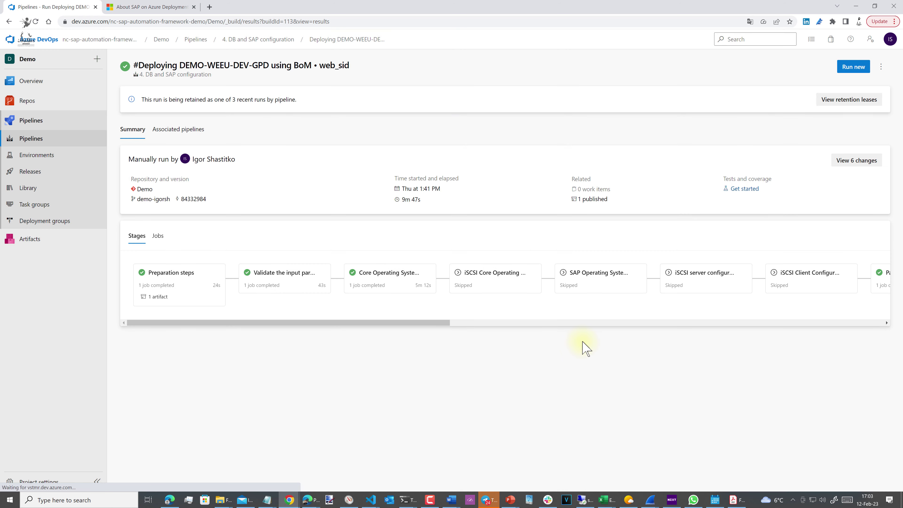
Prepare a new run of the DB and SAP configuration pipeline, keeping the S4HANA_2021_ISS_v0001ms bill of materials and excluding Pacemaker installation.
left_click(853, 66)
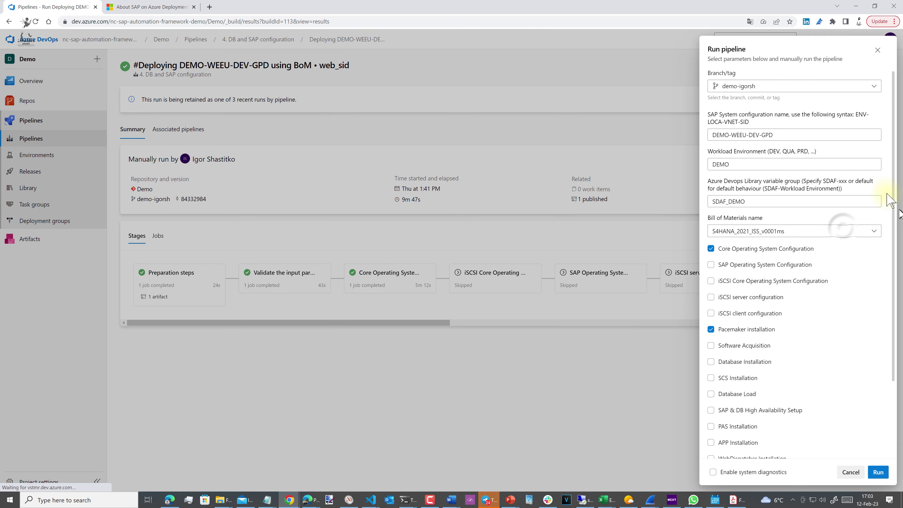
left_click(843, 233)
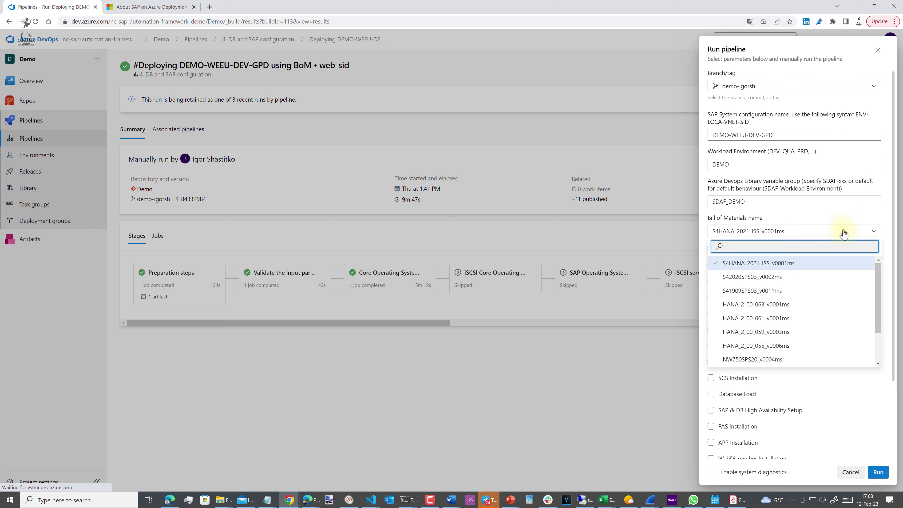
left_click(842, 234)
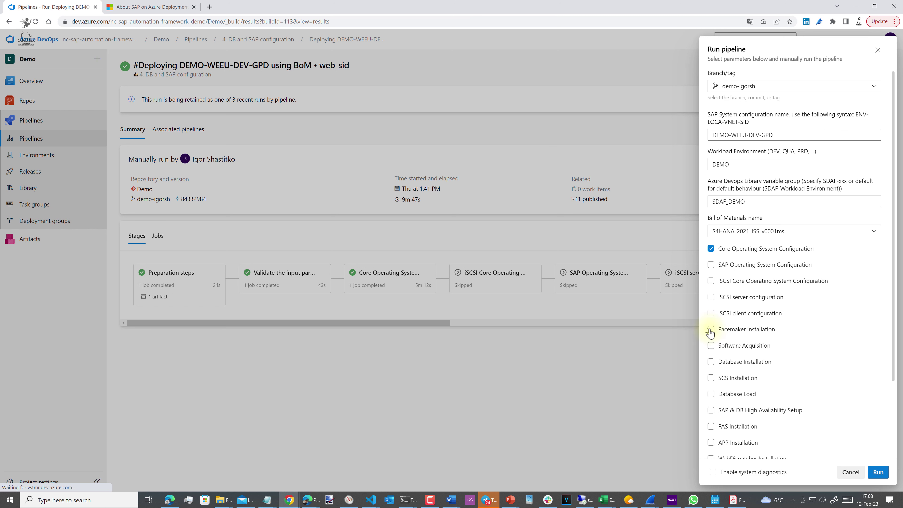
Enable SAP Operating System, iSCSI Core Operating System, iSCSI server and iSCSI client configuration for the run and start the pipeline.
left_click(710, 265)
left_click(710, 281)
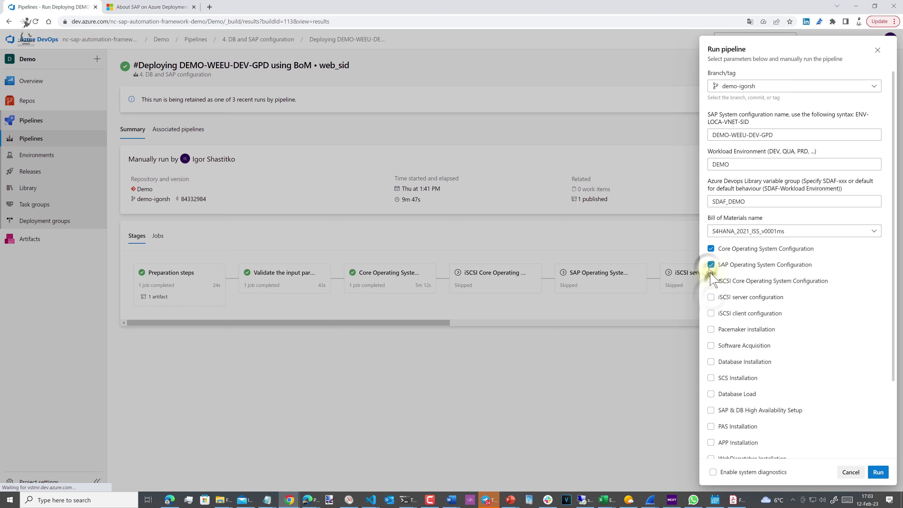
left_click(711, 297)
left_click(710, 312)
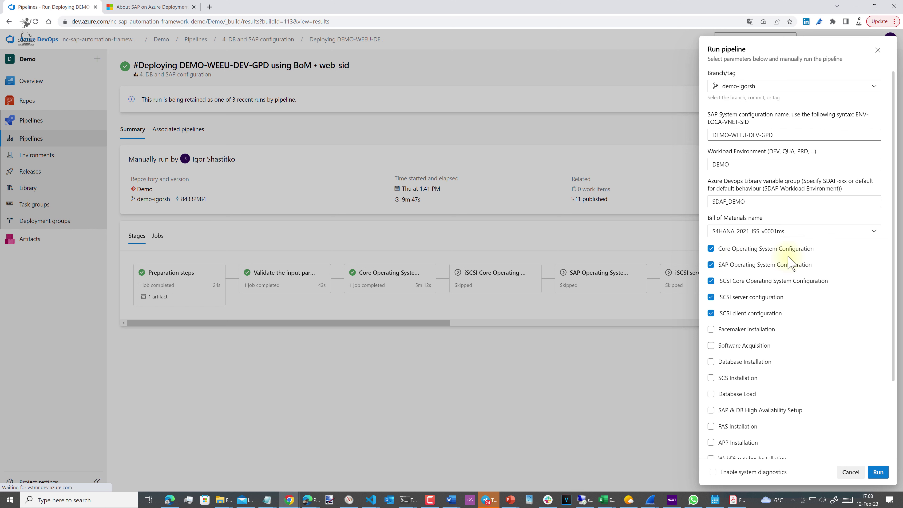
left_click(881, 473)
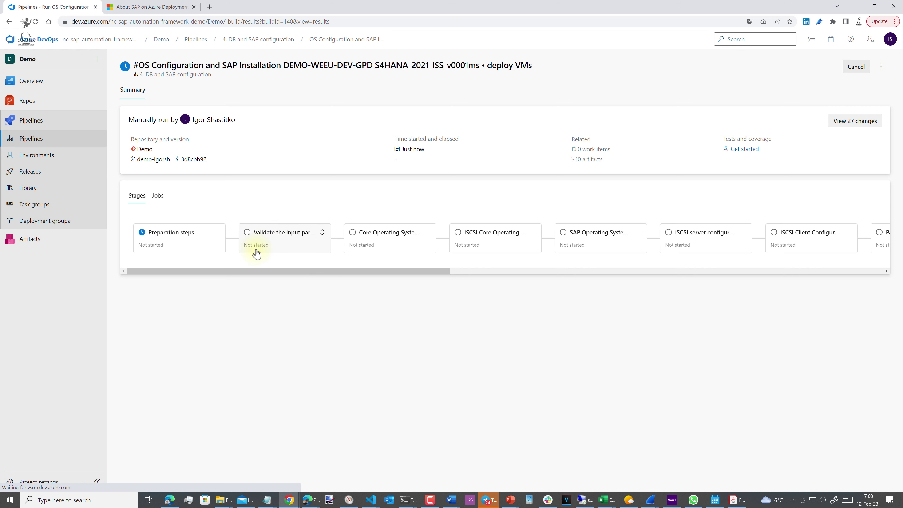
Check the Preparation steps log of the new run and the job list of the sapdemo agent pool in the project settings.
left_click(173, 238)
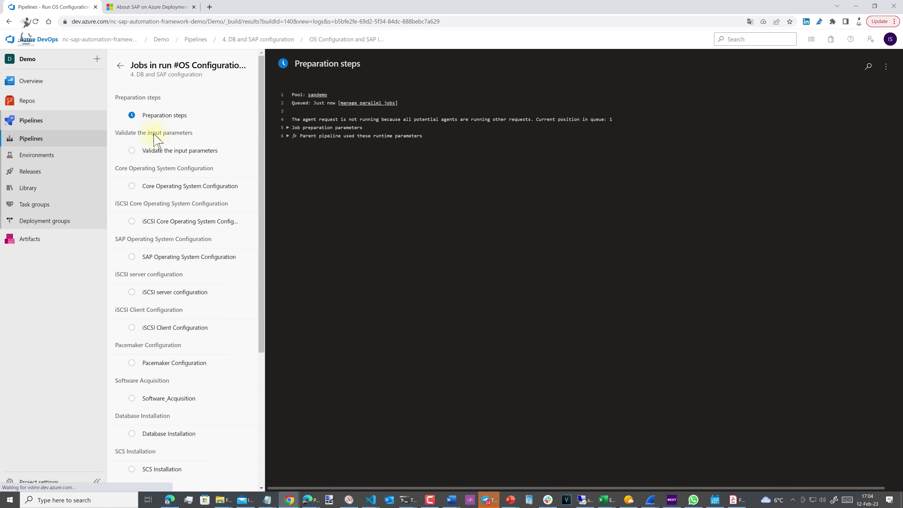
left_click(166, 118)
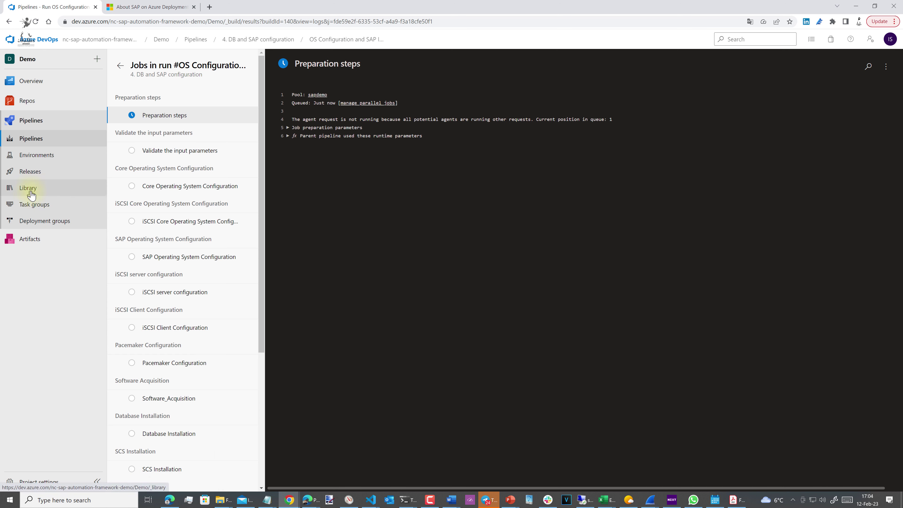
left_click(69, 481)
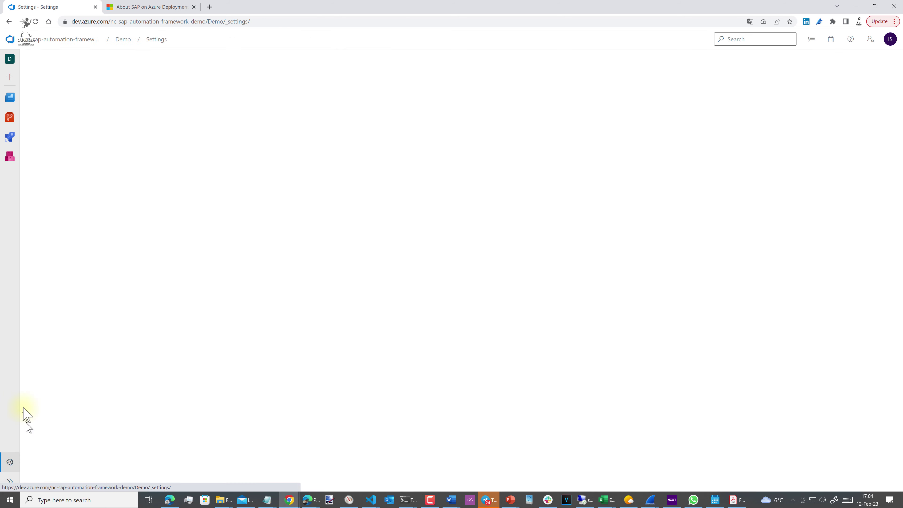
left_click(52, 217)
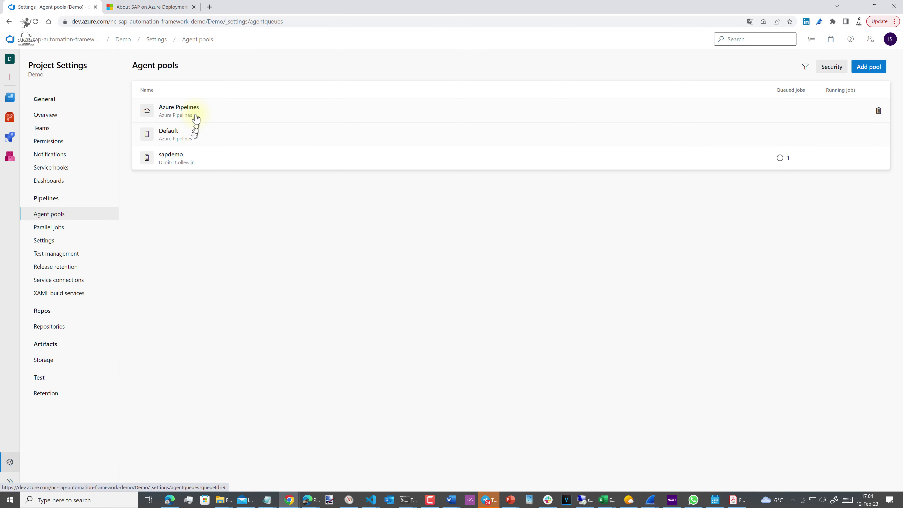
left_click(178, 133)
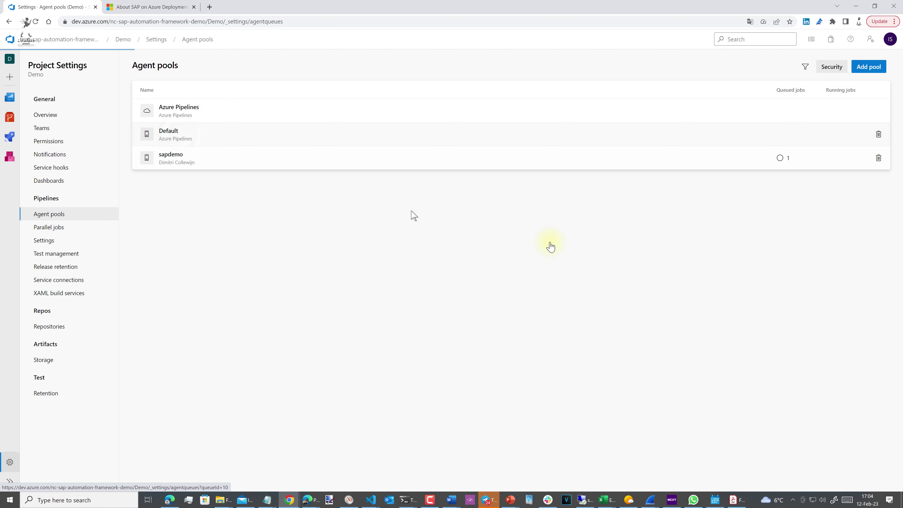
left_click(197, 39)
left_click(174, 157)
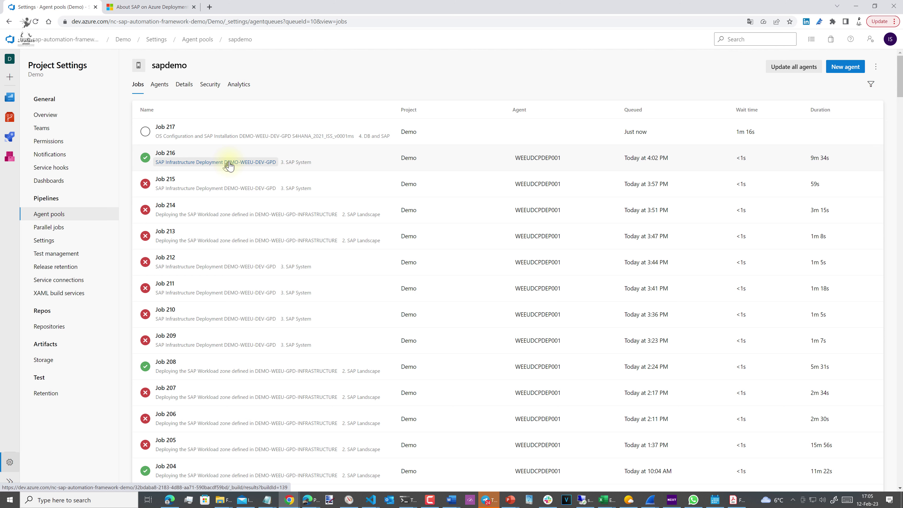
Recheck the Preparation steps log from Job 217 and examine the agents registered in the sapdemo pool.
left_click(261, 132)
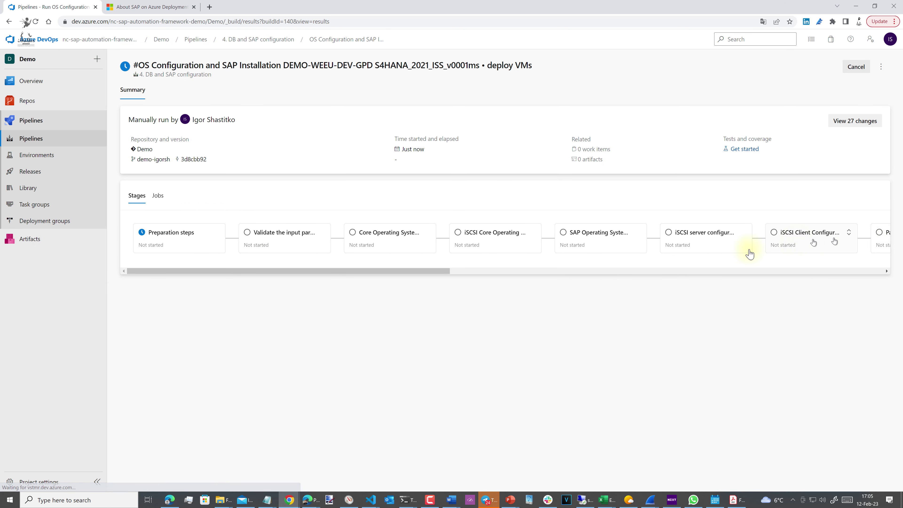
left_click(177, 246)
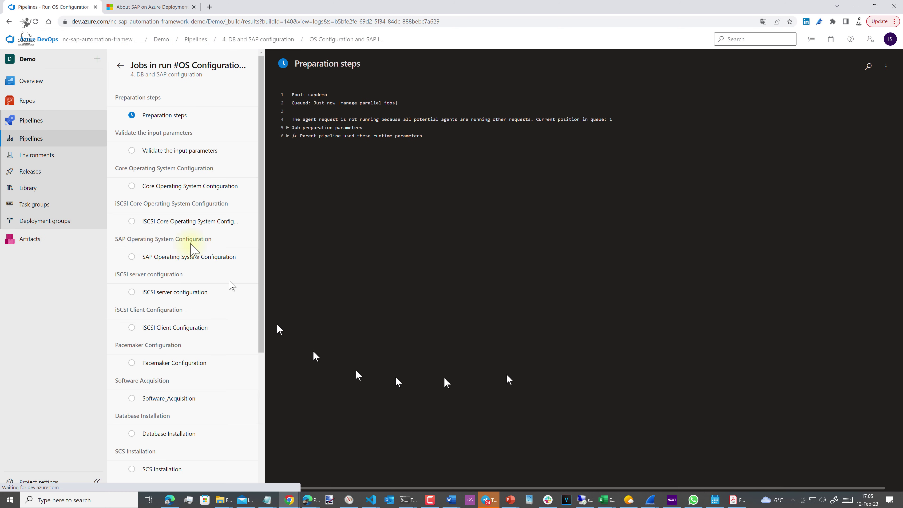
left_click(40, 481)
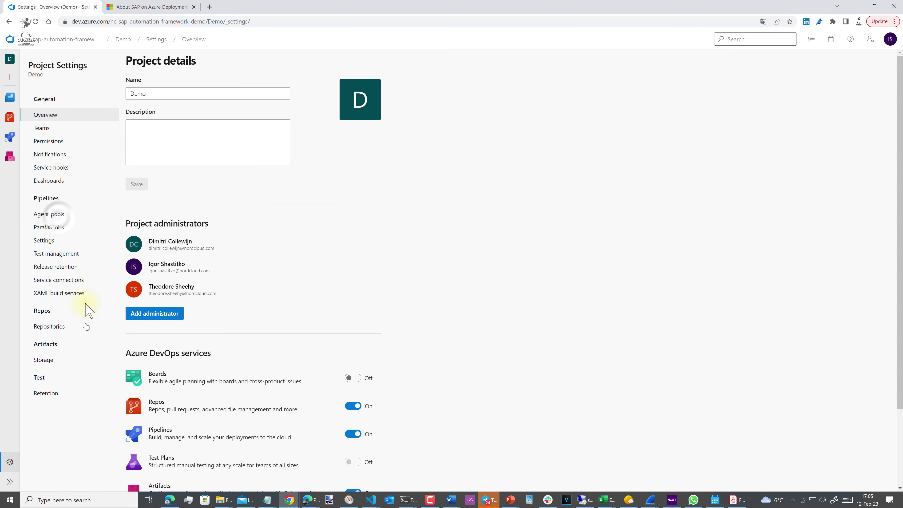
left_click(58, 218)
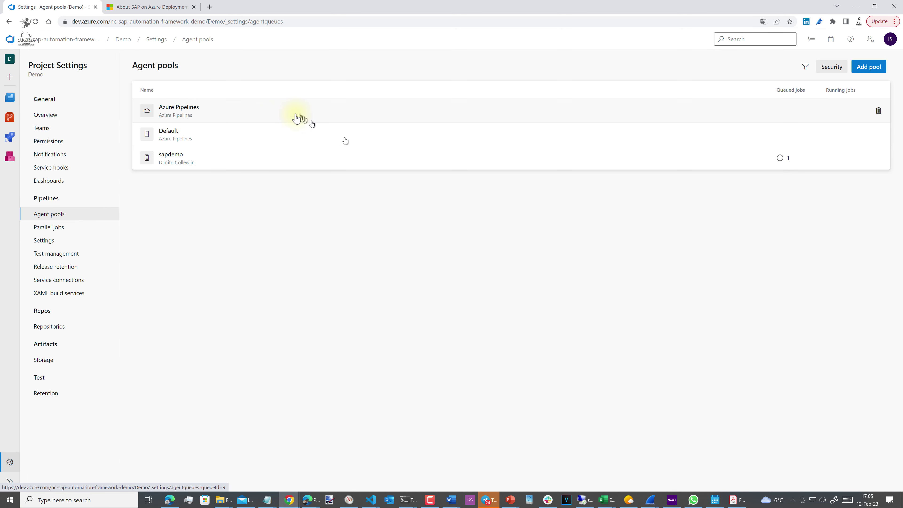
left_click(212, 166)
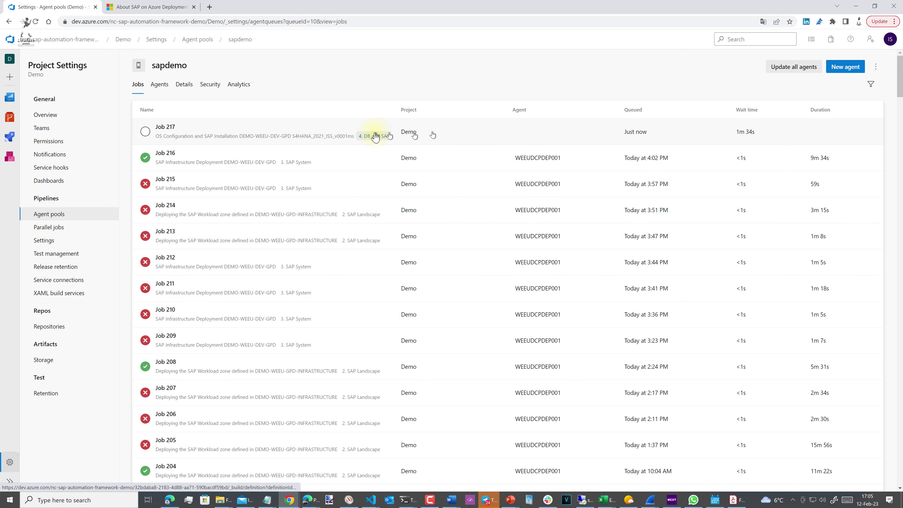
left_click(159, 84)
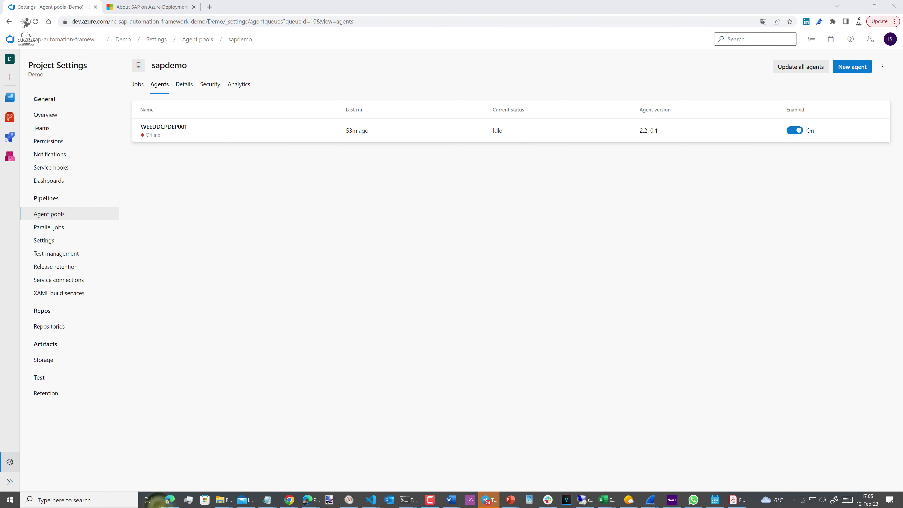
Switch to the Azure portal and start the WEEUDCPDEP001 virtual machine in the deployer resource group.
left_click(170, 500)
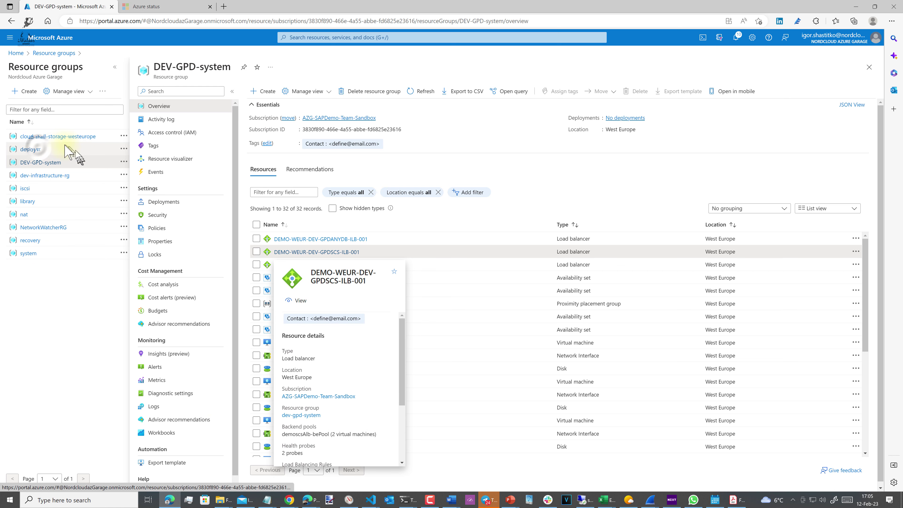
left_click(30, 149)
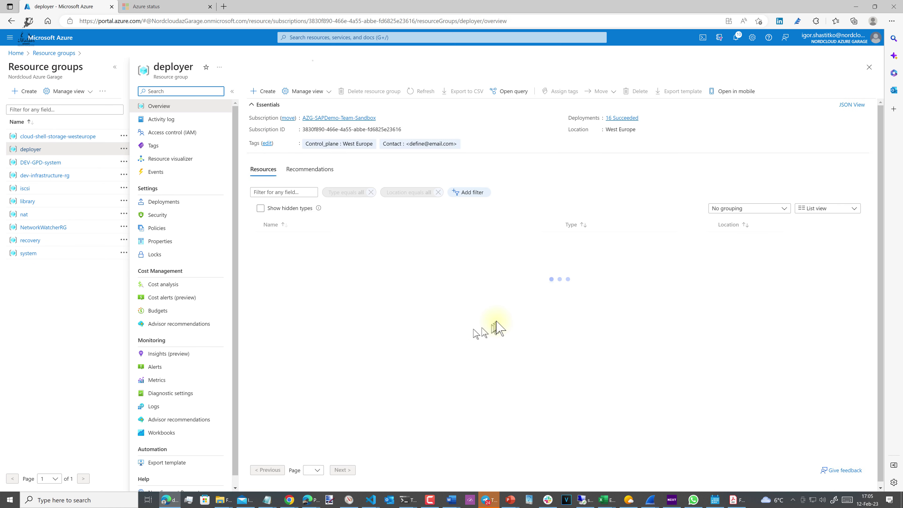
scroll(499, 328, "down", 1)
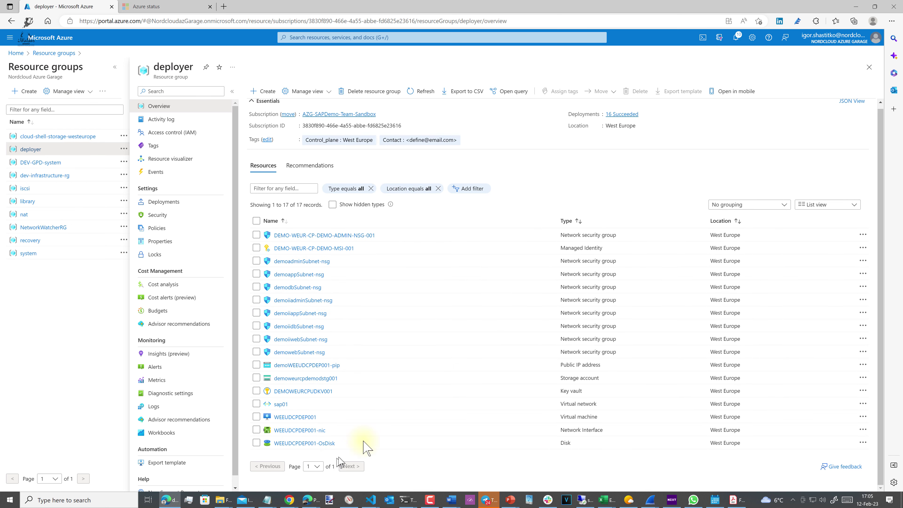
left_click(291, 419)
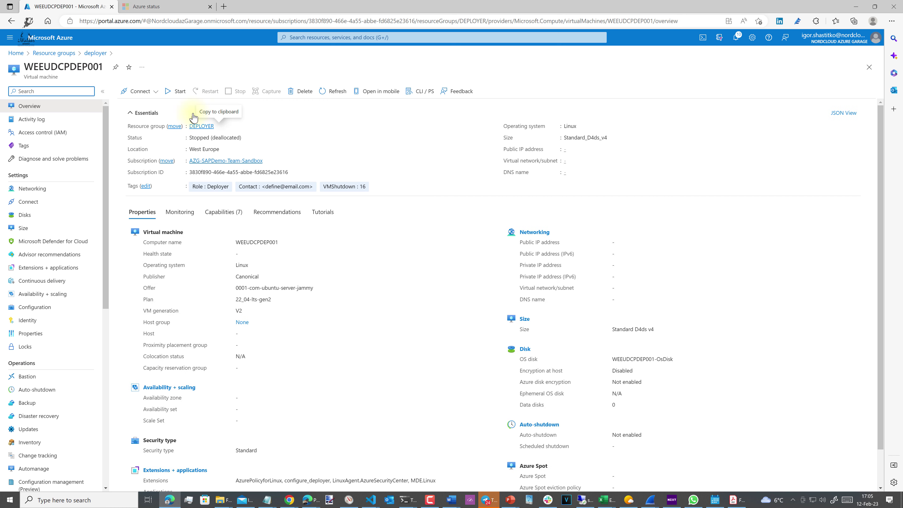
left_click(171, 100)
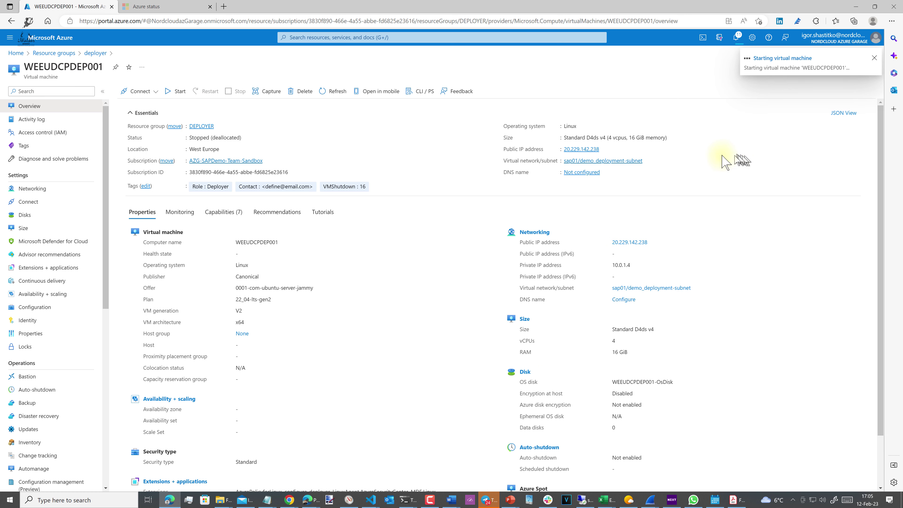
Examine the activity log of the WEEUDCPDEP001 virtual machine.
left_click(53, 137)
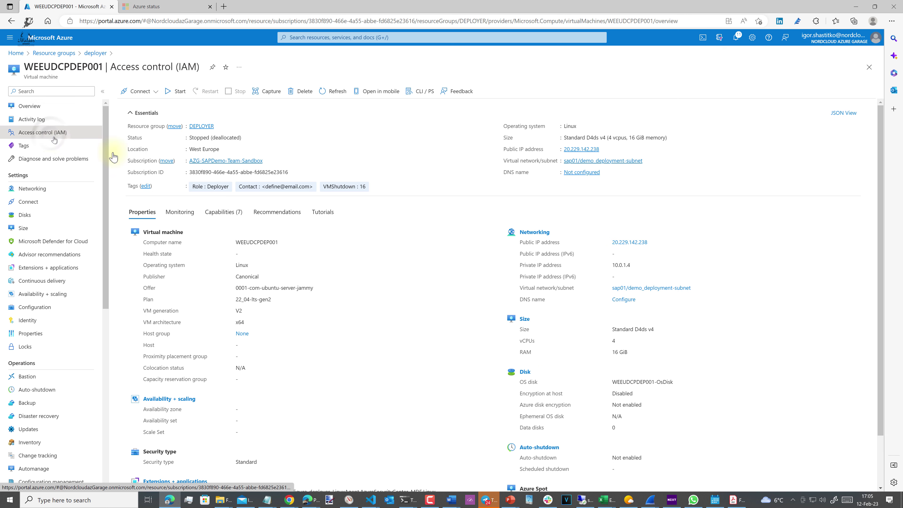
left_click(41, 120)
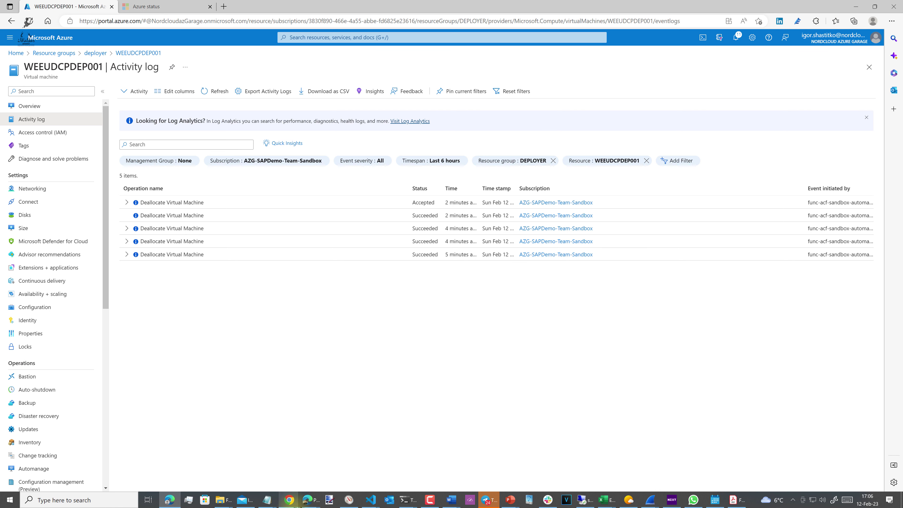
Return to Azure DevOps and view the Preparation steps job log of the latest 4. DB and SAP configuration run.
left_click(290, 502)
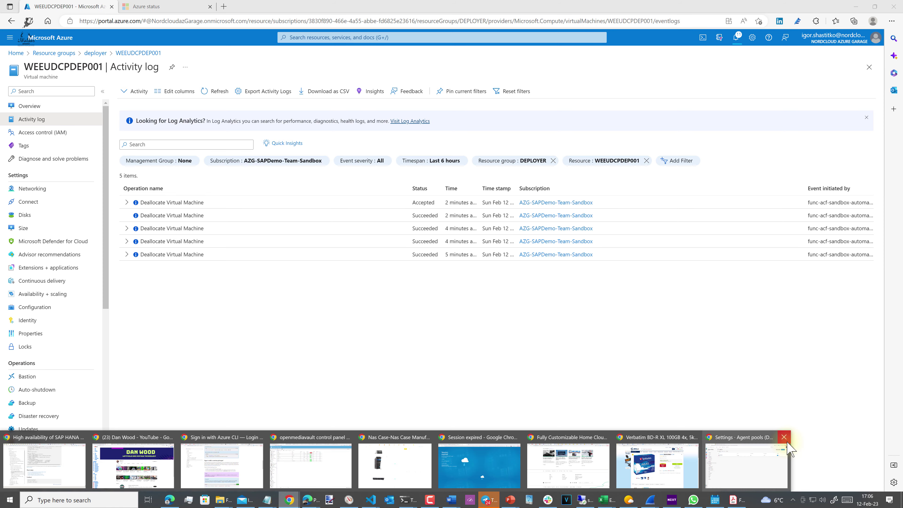
left_click(750, 464)
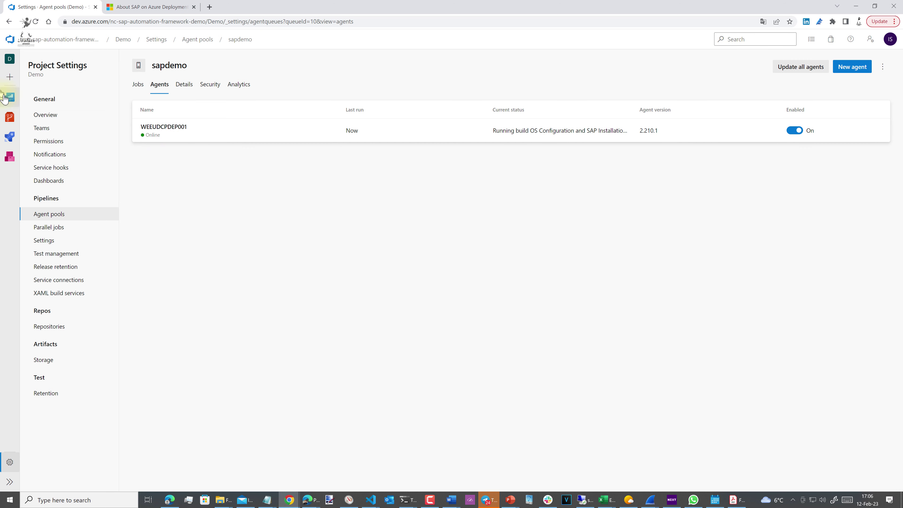
mouse_move(6, 123)
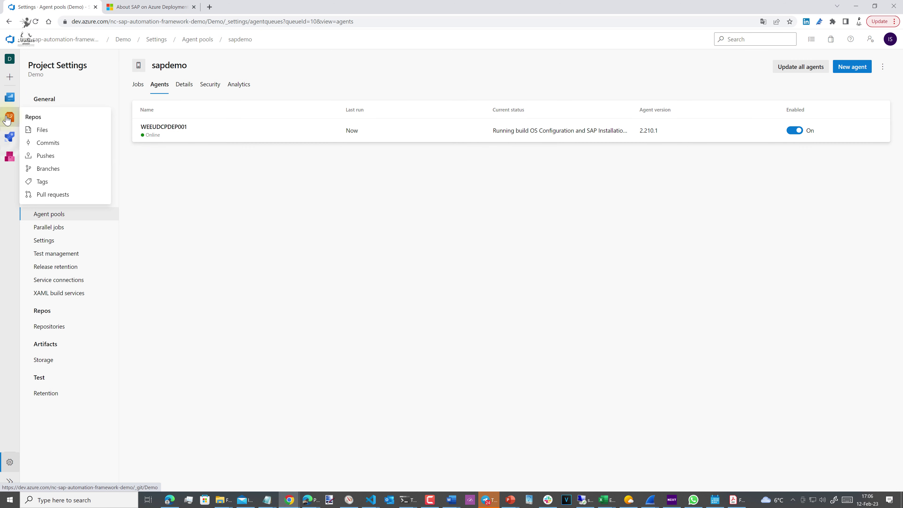
left_click(10, 137)
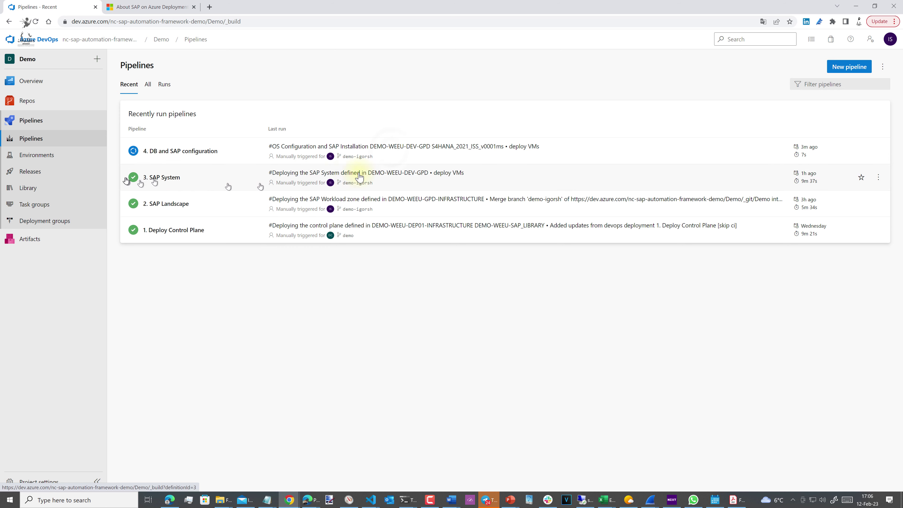
left_click(389, 148)
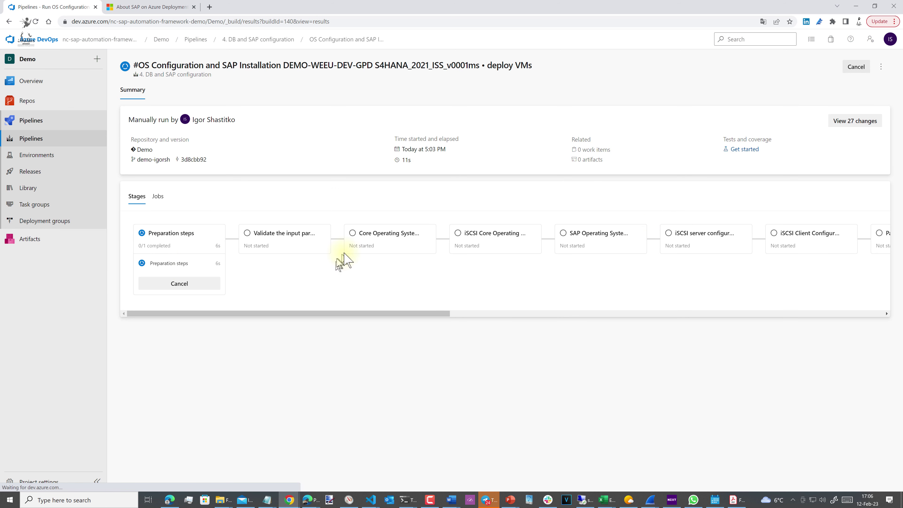
left_click(162, 263)
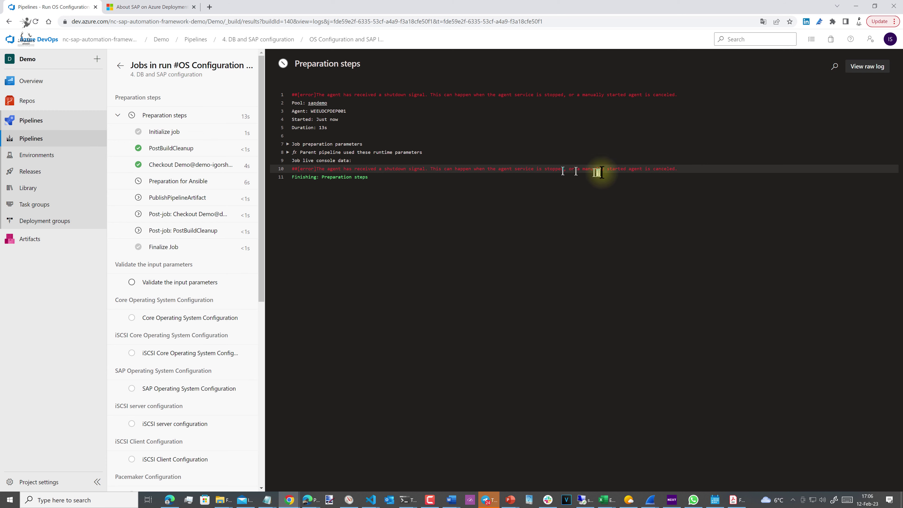
Check the shutdown error in the job log, and view the newest Deallocate Virtual Machine event's summary in the Azure portal.
left_click_drag(496, 167, 671, 175)
left_click(632, 199)
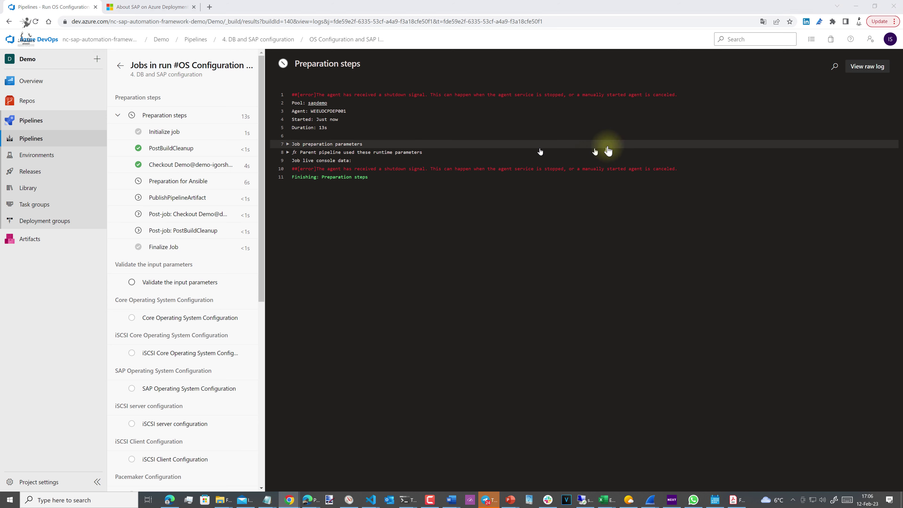
key("alt+Tab")
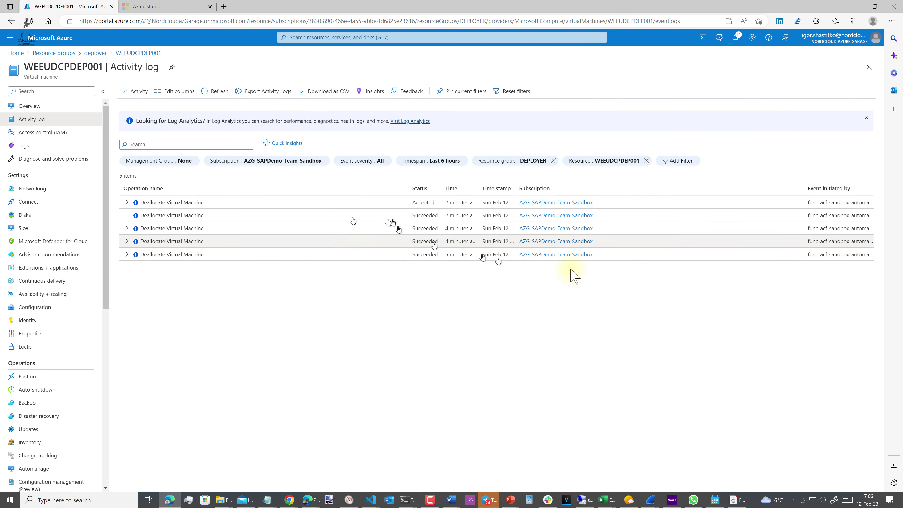
left_click(838, 203)
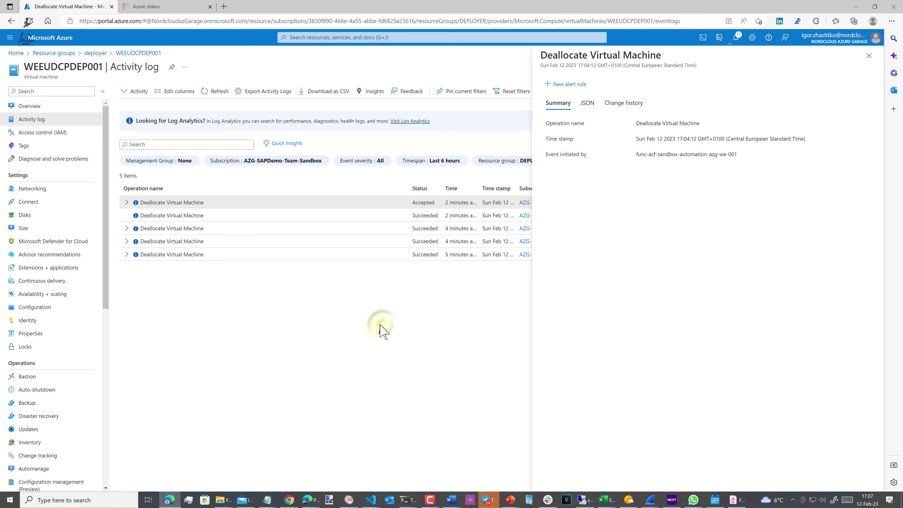
left_click(868, 55)
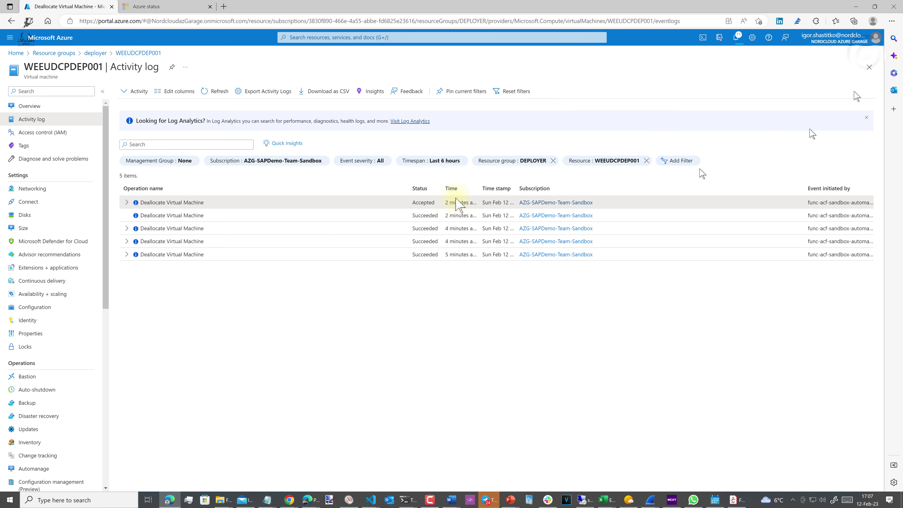
Open the WEEUDCPDEP001 virtual machine from the deployer resource group and list the resources sharing its VMShutdown tag.
left_click(96, 53)
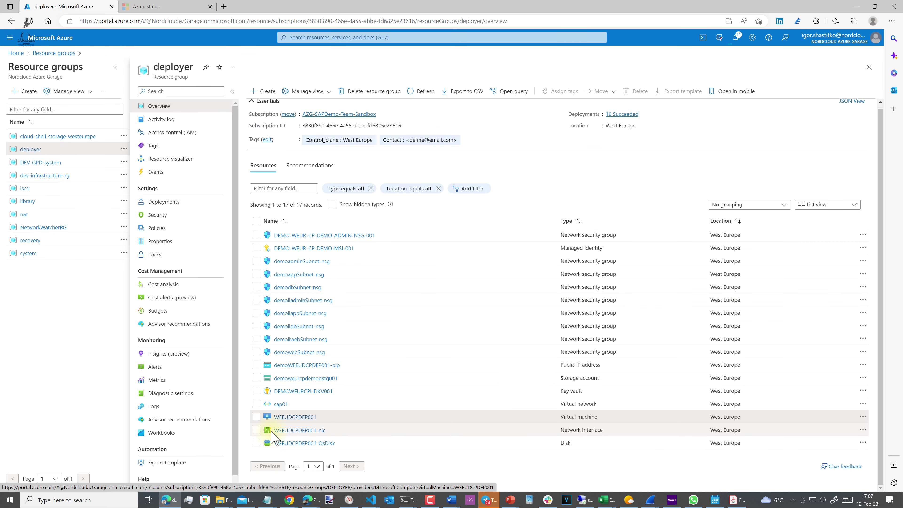
left_click(296, 417)
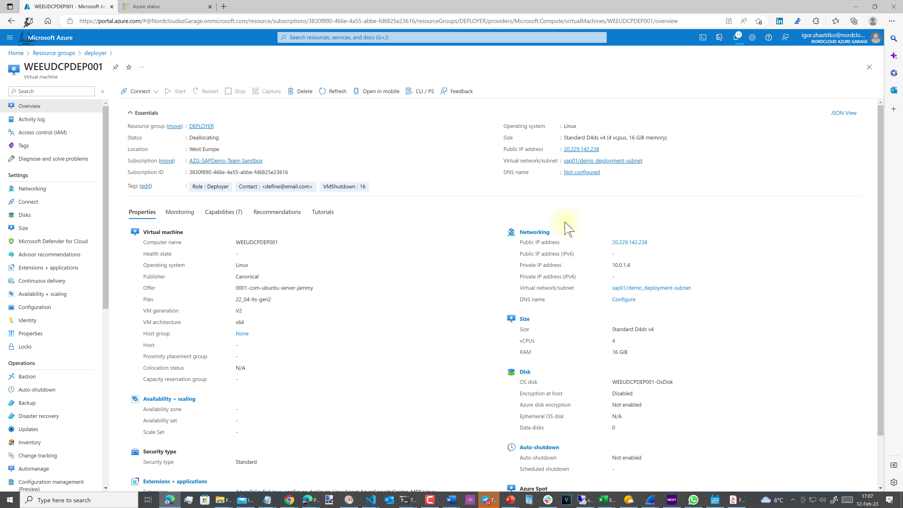
scroll(396, 202, "down", 2)
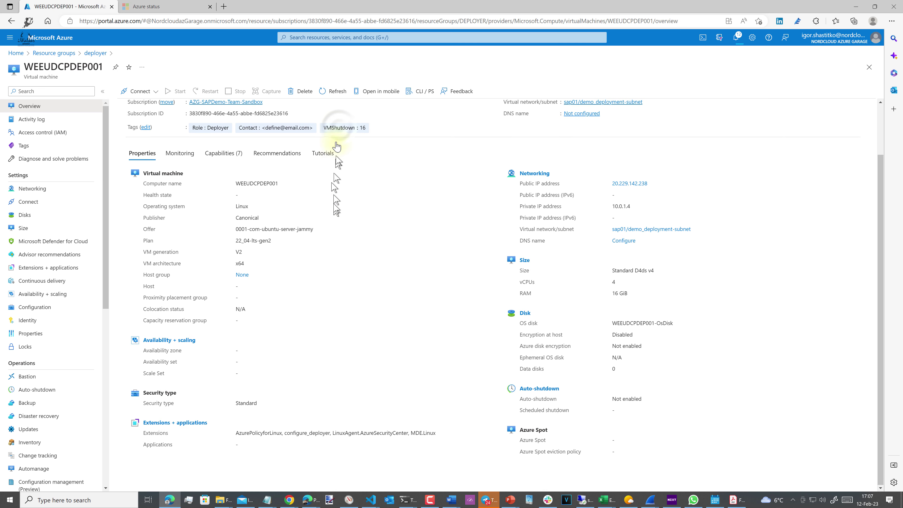
left_click(350, 128)
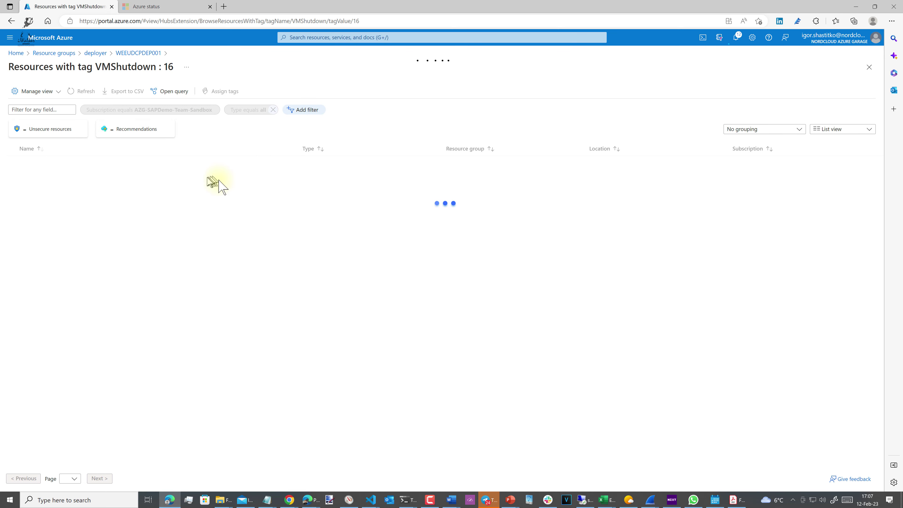
Set the VMShutdown tag of the WEEUDCPDEP001 virtual machine to 22 and save the tags.
left_click(134, 53)
left_click(144, 127)
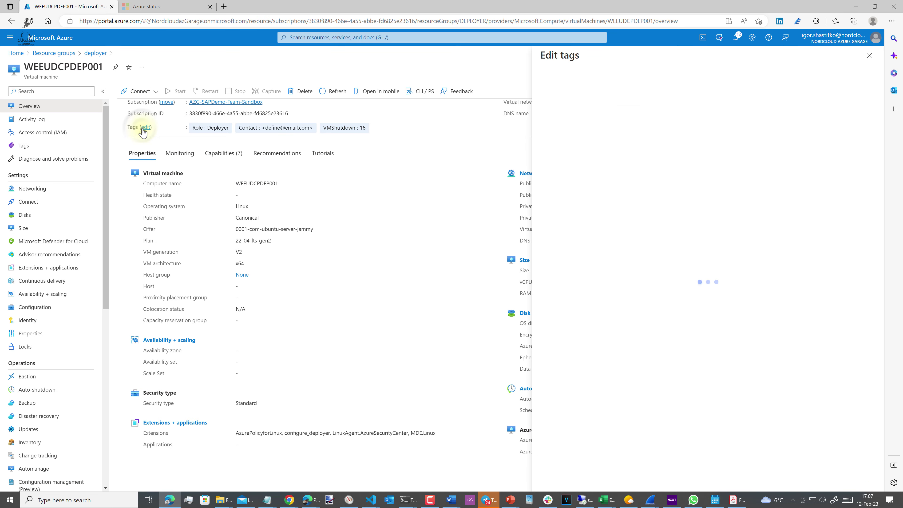
left_click(732, 155)
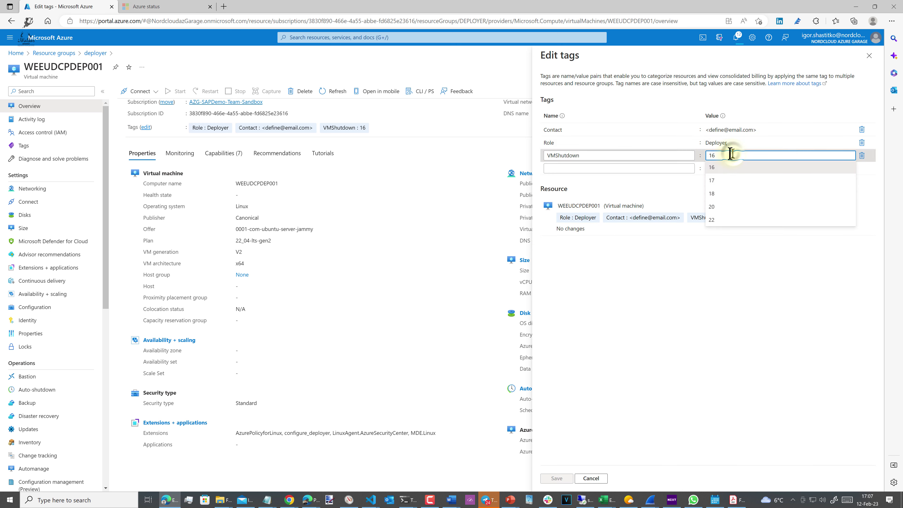
type("22")
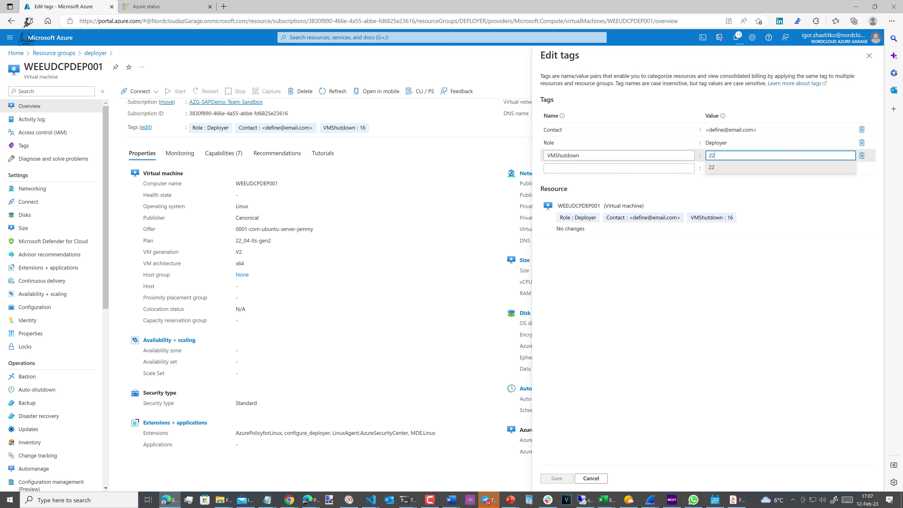
key("Tab")
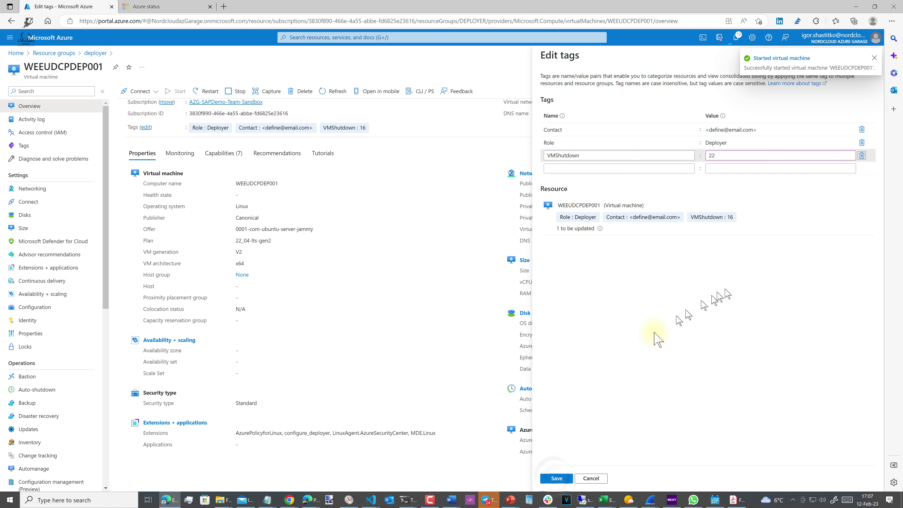
left_click(556, 478)
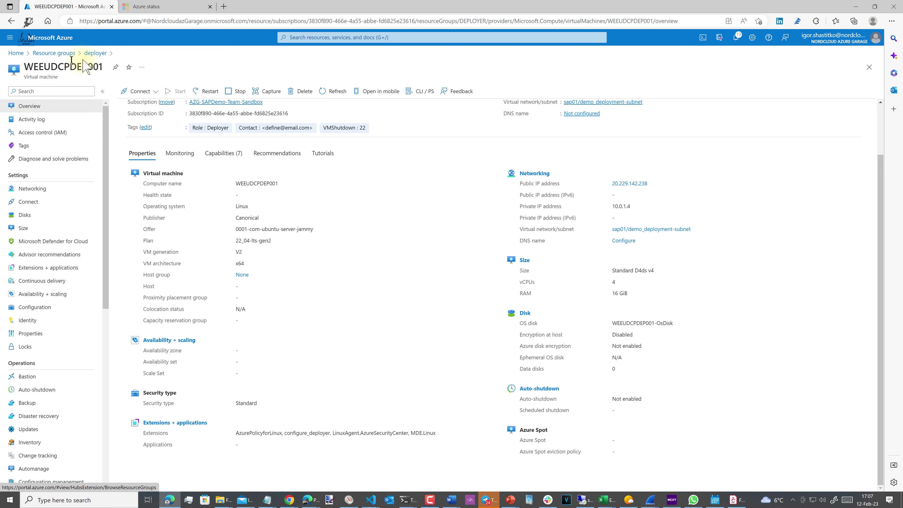
left_click(65, 390)
scroll(66, 390, "down", 5)
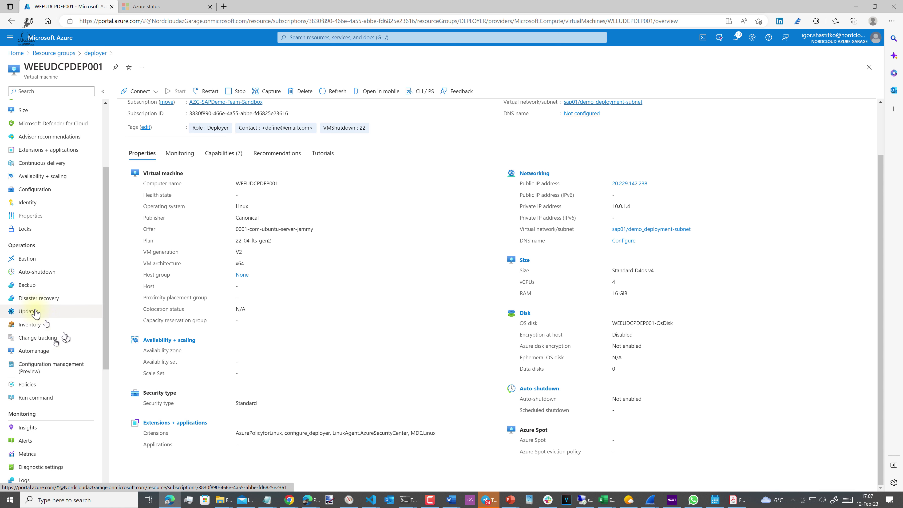
scroll(76, 363, "up", 5)
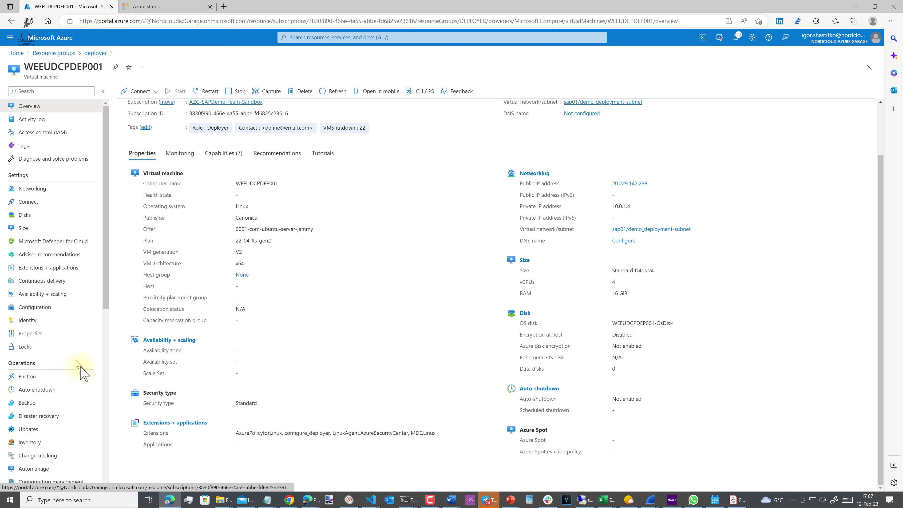
scroll(45, 188, "down", 6)
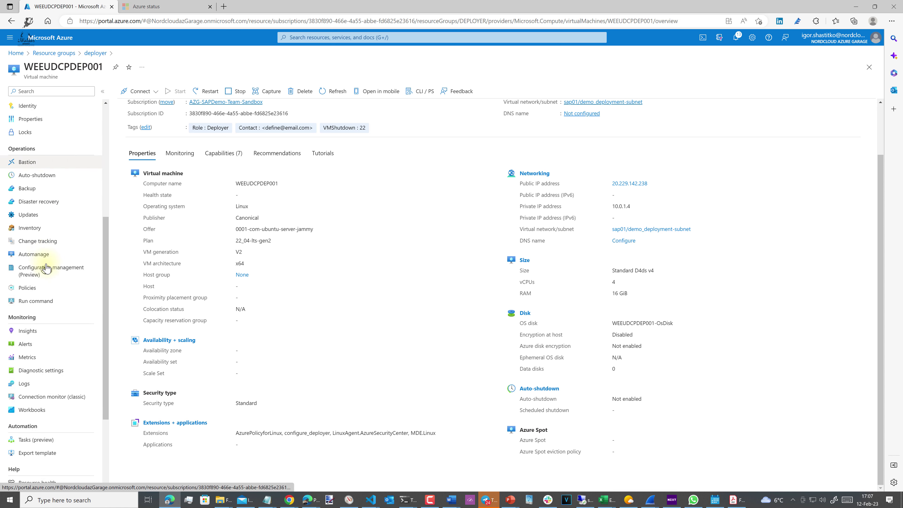
scroll(44, 262, "up", 6)
Open the WEEUDGPDAPP001 virtual machine from the DEV-GPD-system resource group.
left_click(53, 53)
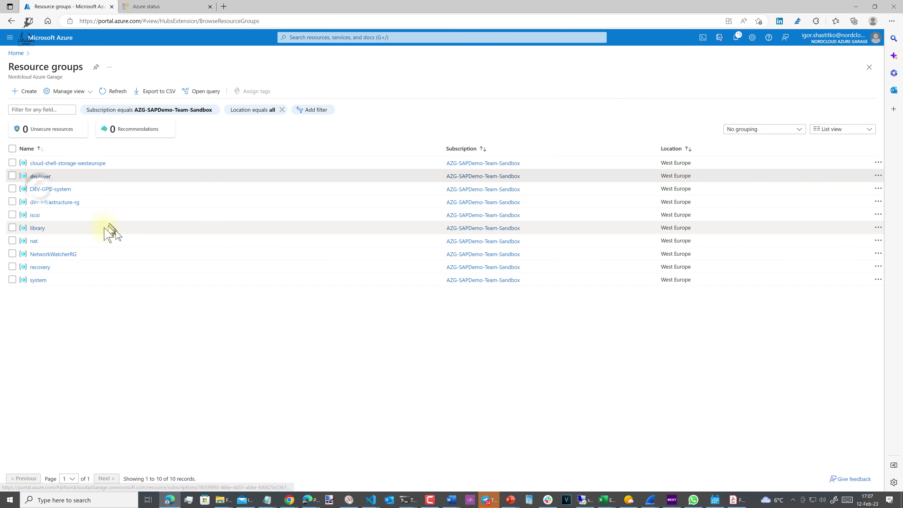
left_click(41, 162)
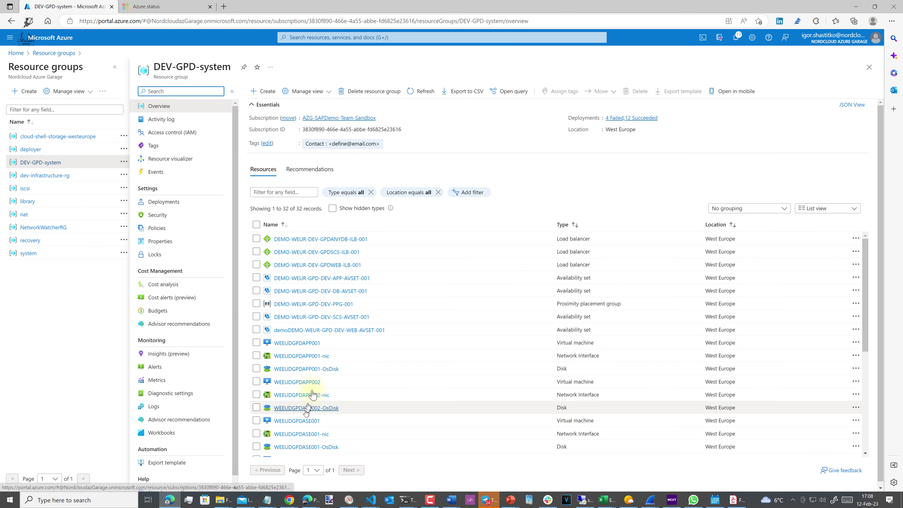
left_click(297, 343)
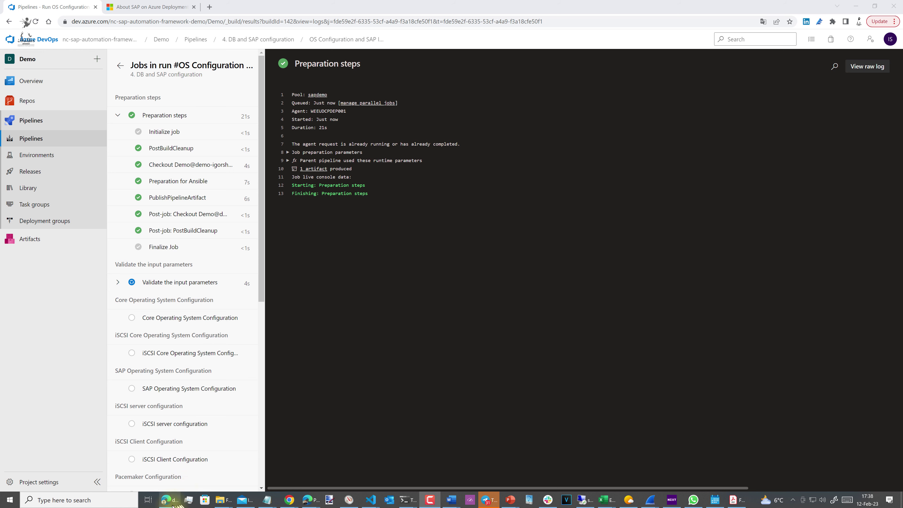
Switch to the Azure portal and check the status of all virtual machines in the subscription.
left_click(167, 500)
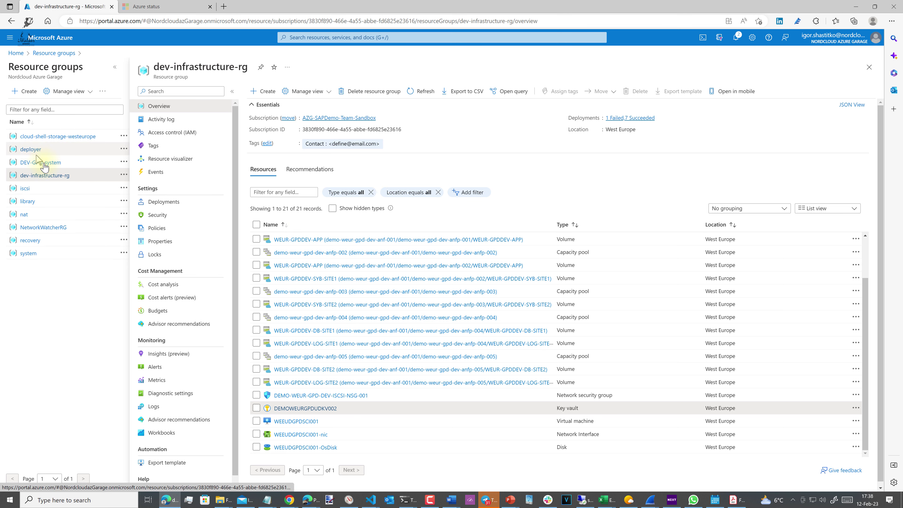
scroll(425, 316, "down", 1)
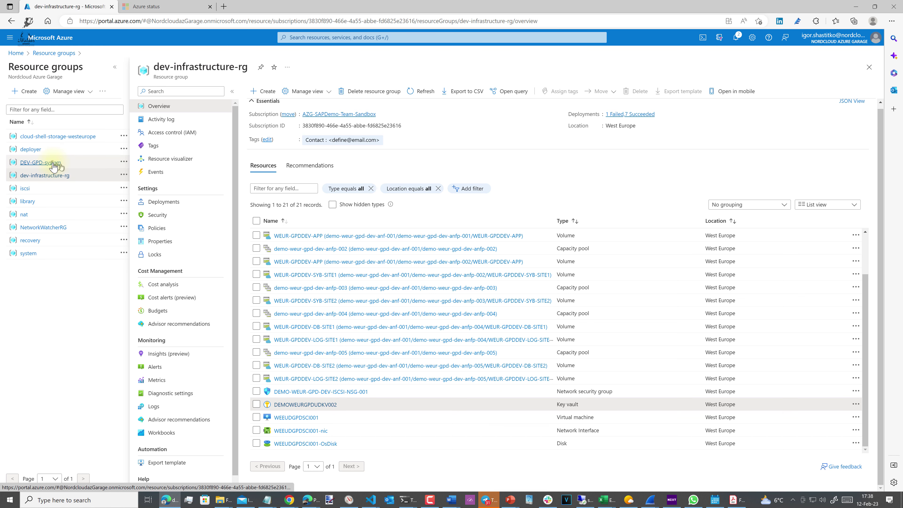
left_click(40, 162)
left_click(16, 52)
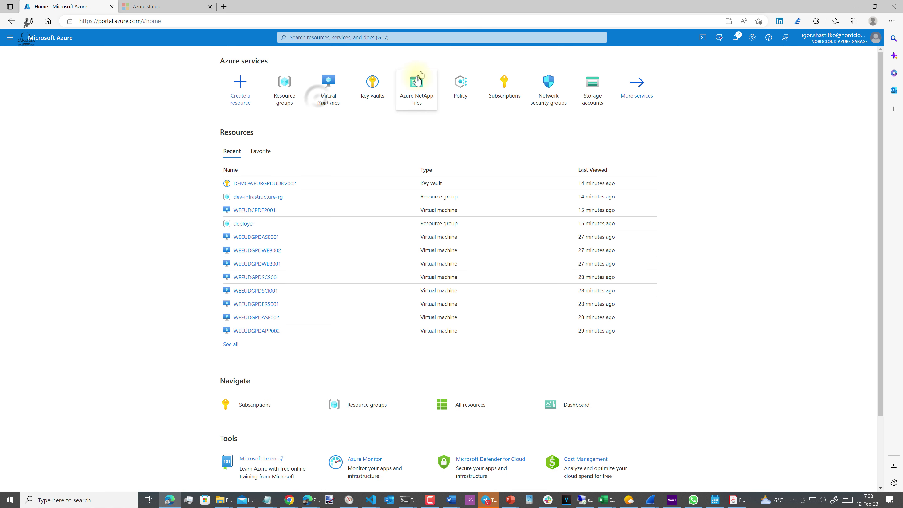
left_click(324, 93)
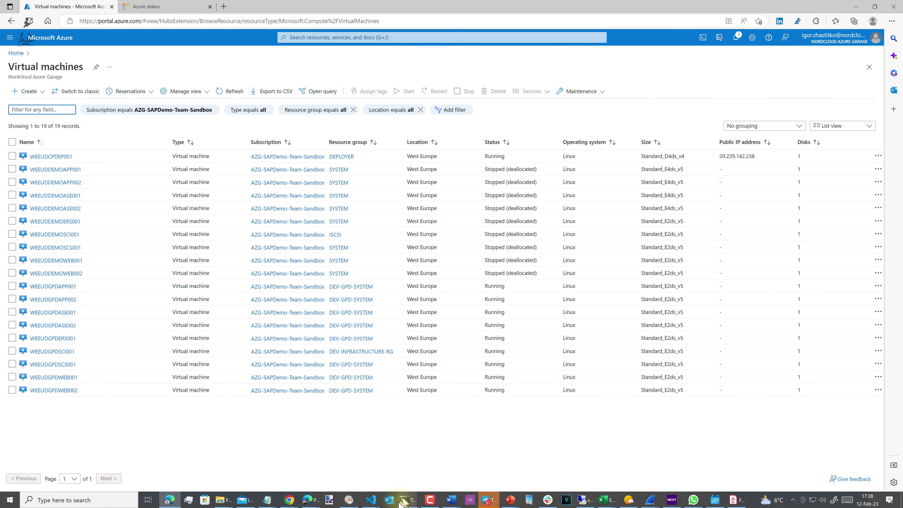
Return to the Azure DevOps pipeline run and view the tasks and log of the Validate the input parameters job.
mouse_move(401, 502)
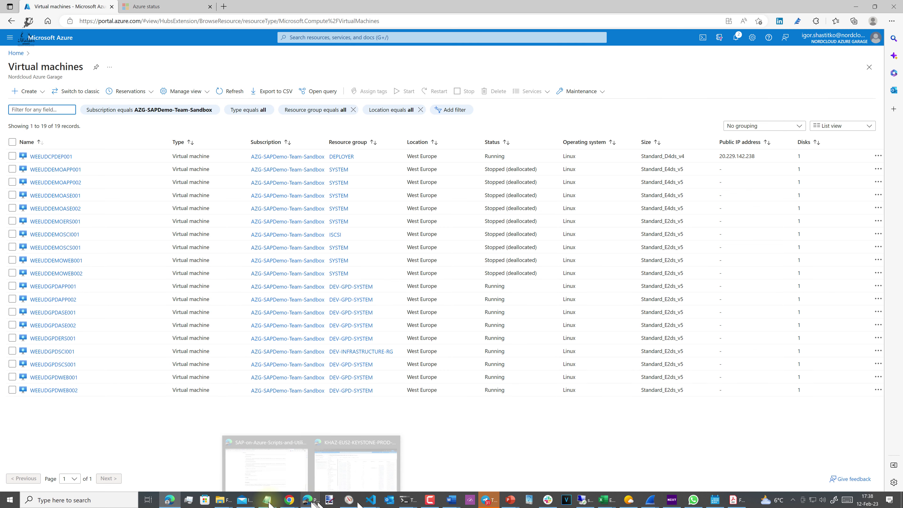
mouse_move(292, 503)
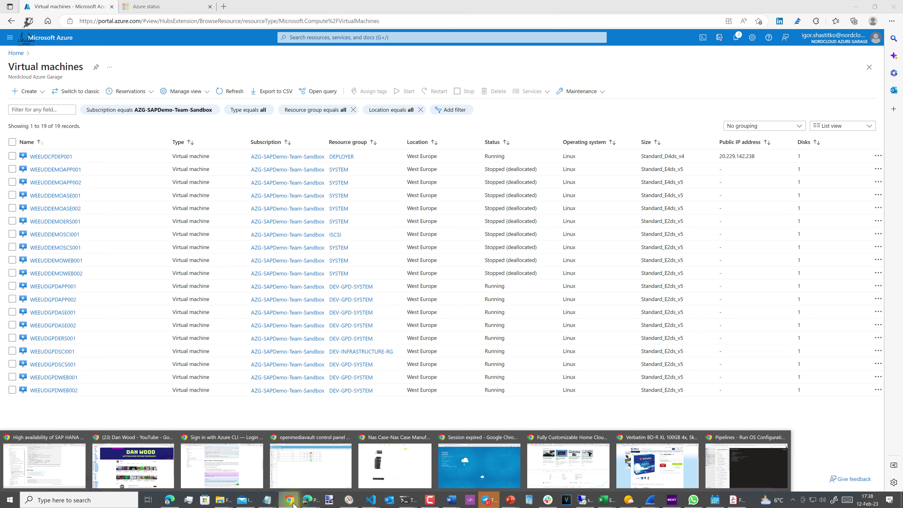
left_click(746, 464)
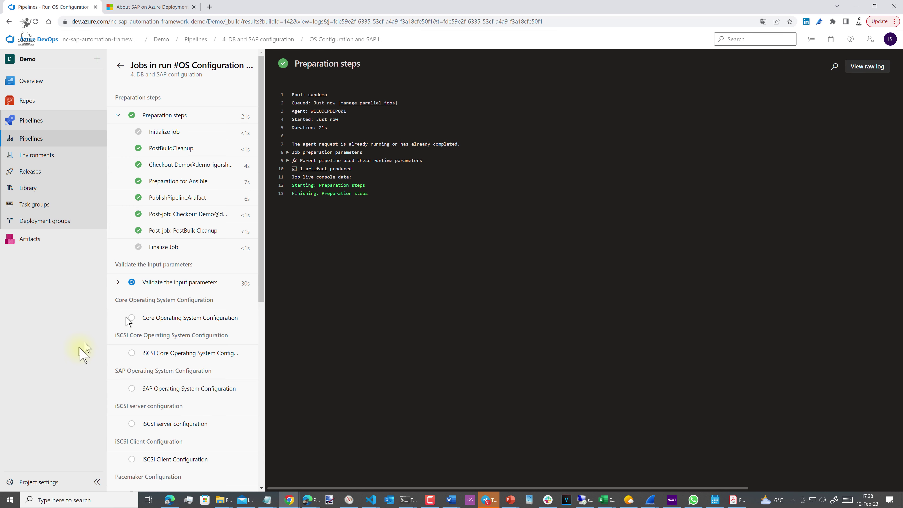
left_click(118, 281)
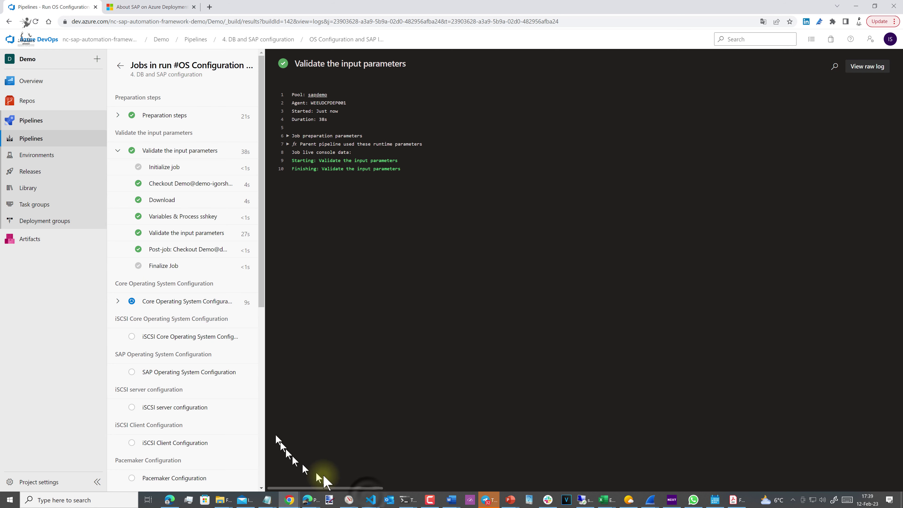
Switch to Visual Studio Code and open sap-parameters.yaml from the DEMO-WEEU-DEV-GPD system folder.
left_click(359, 496)
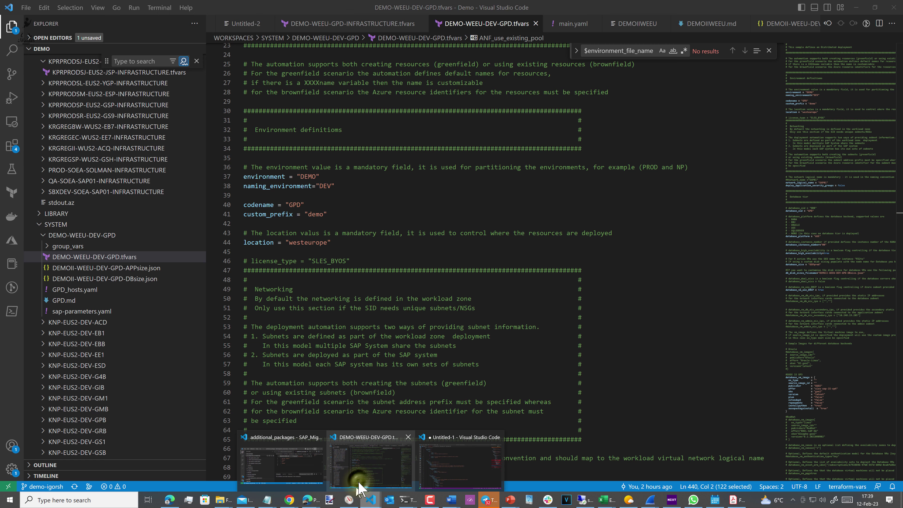
left_click(370, 466)
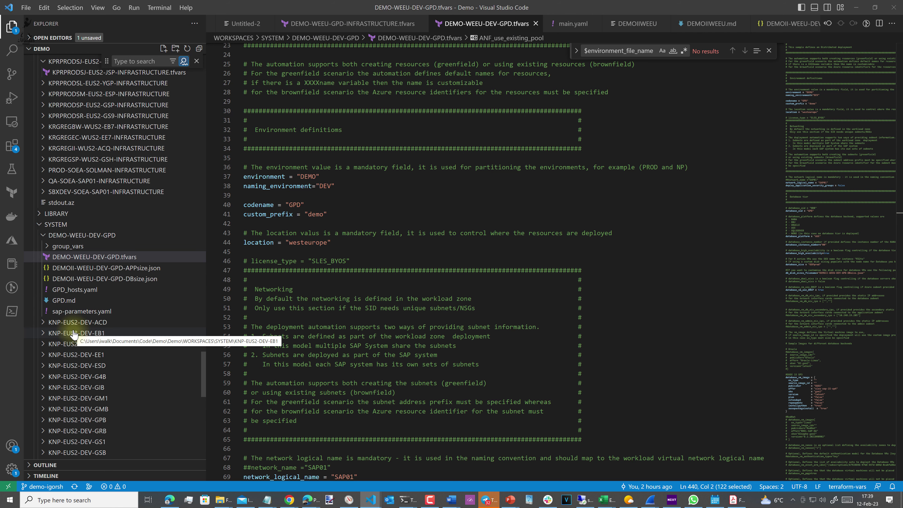
left_click(88, 314)
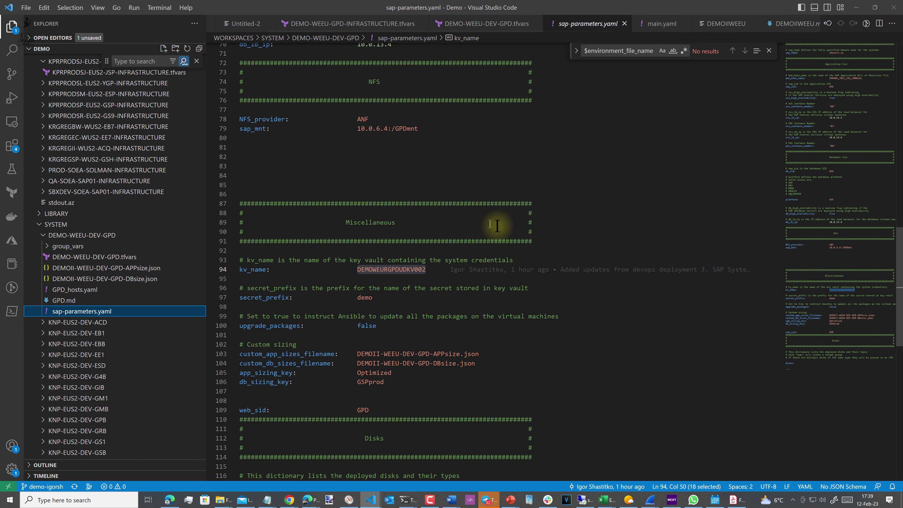
Examine the application tier, database tier, NFS, miscellaneous and disks settings in sap-parameters.yaml.
scroll(497, 225, "up", 15)
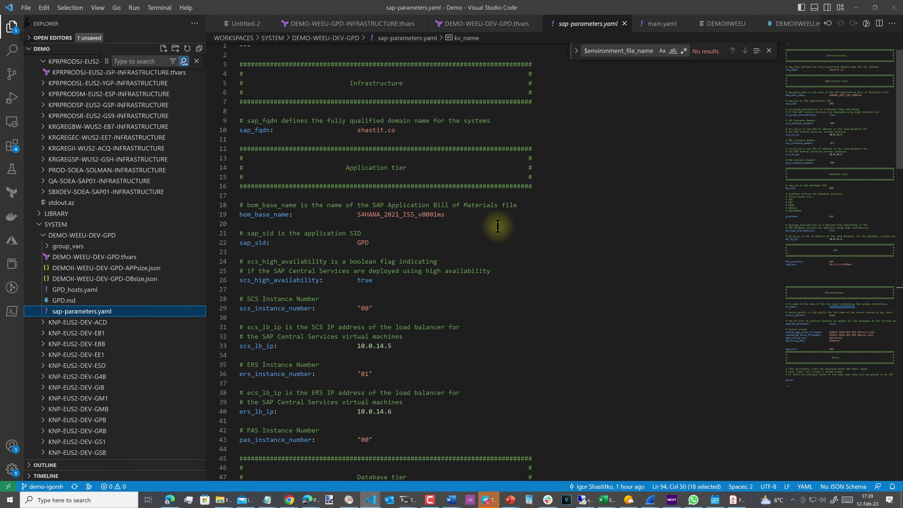
scroll(497, 225, "down", 6)
scroll(497, 225, "down", 6)
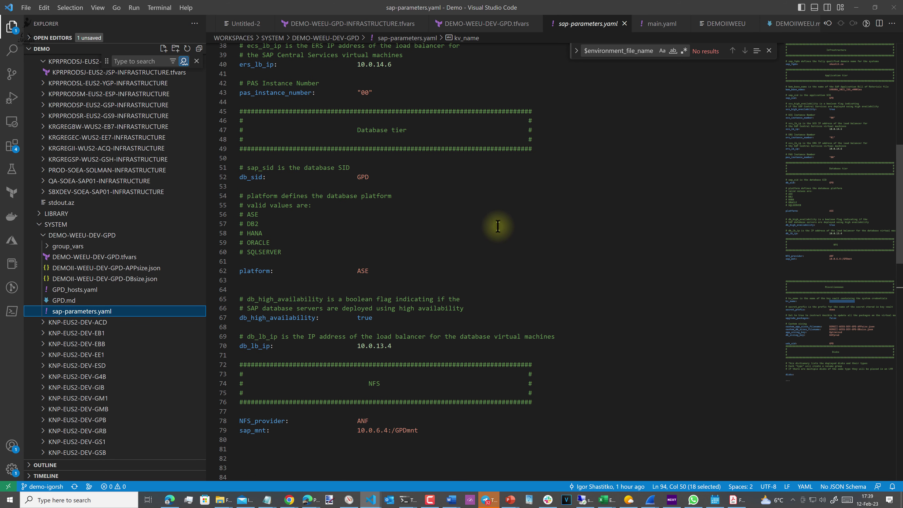
scroll(497, 226, "down", 8)
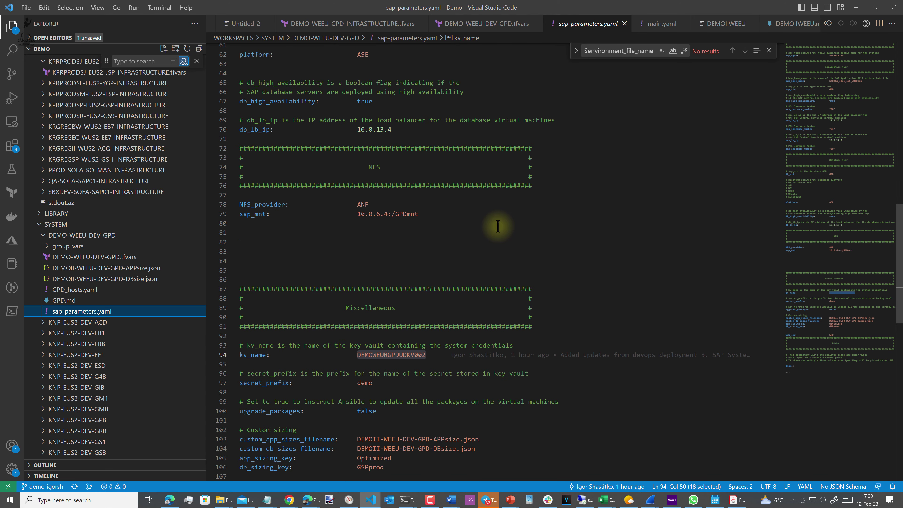
scroll(500, 233, "down", 6)
left_click(499, 233)
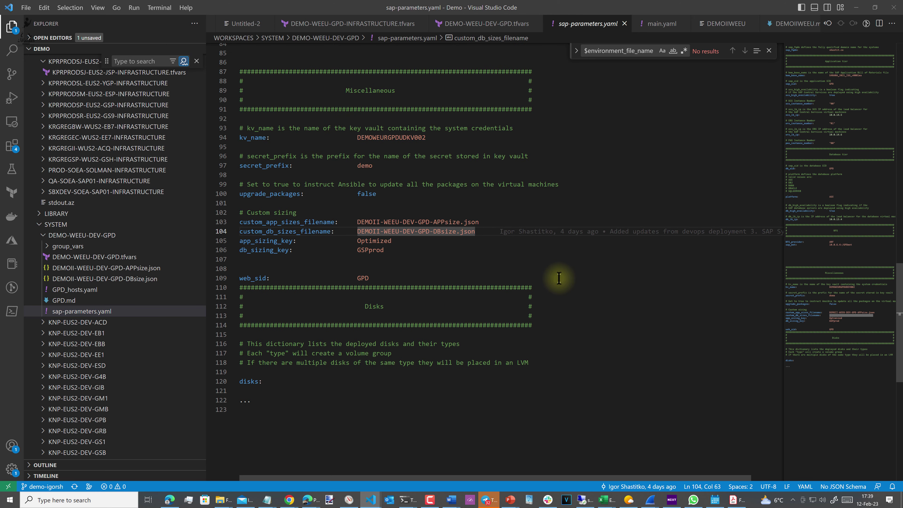
scroll(559, 278, "up", 6)
scroll(559, 278, "down", 8)
scroll(528, 303, "down", 2)
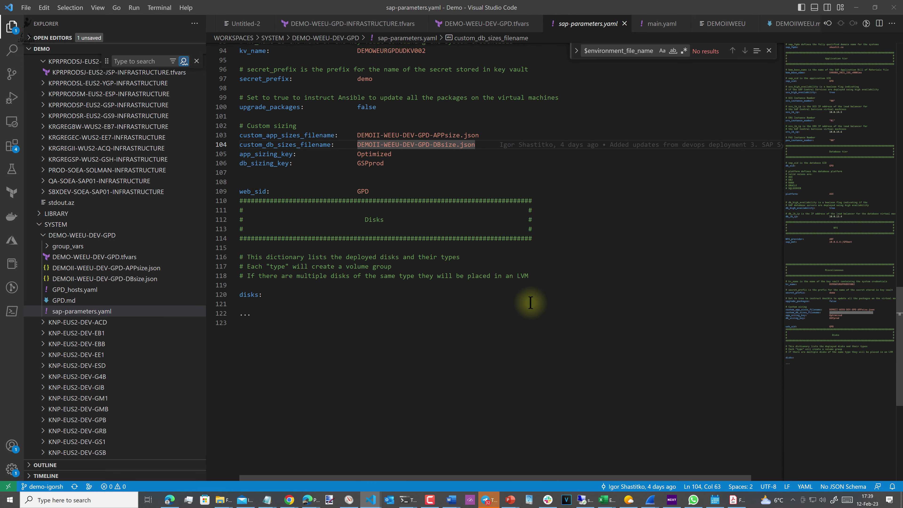
Open GPD_hosts.yaml from the DEMO-WEEU-DEV-GPD folder and examine its database, SCS, PAS, APP and web host groups.
scroll(528, 302, "up", 4)
scroll(549, 281, "up", 20)
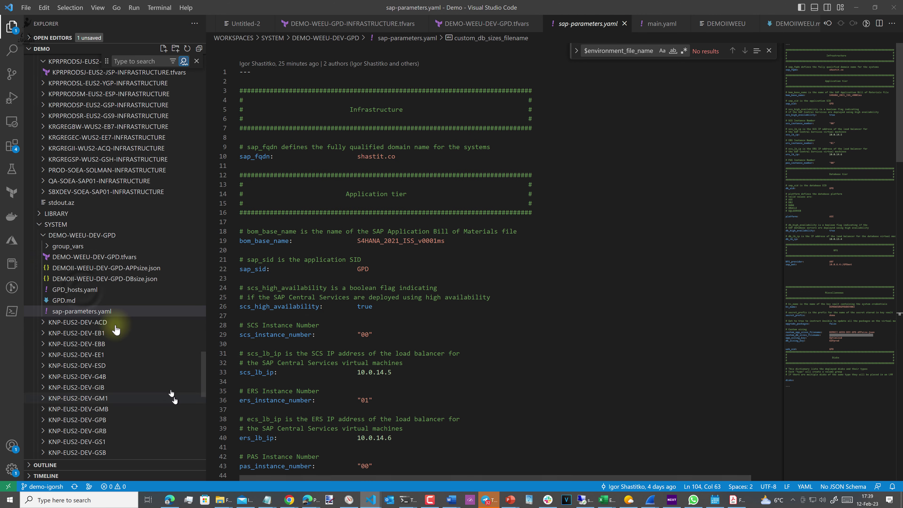
left_click(85, 290)
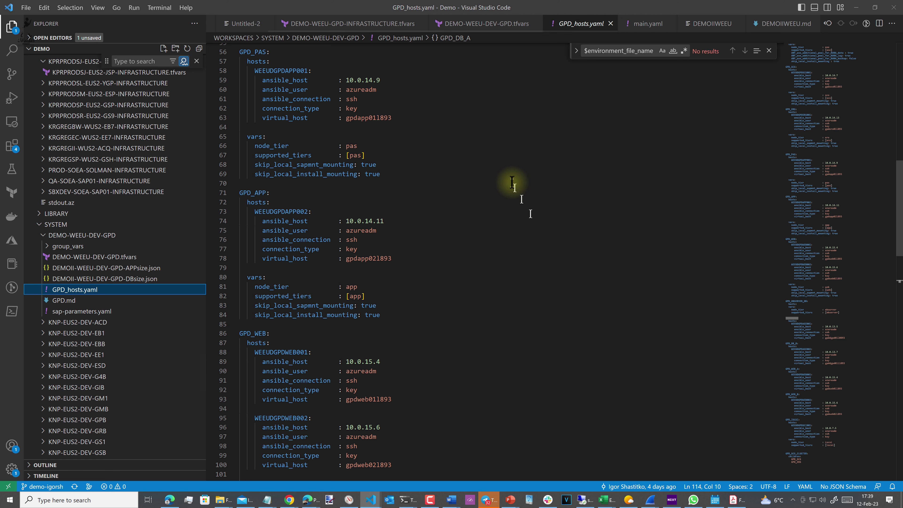
scroll(531, 167, "down", 5)
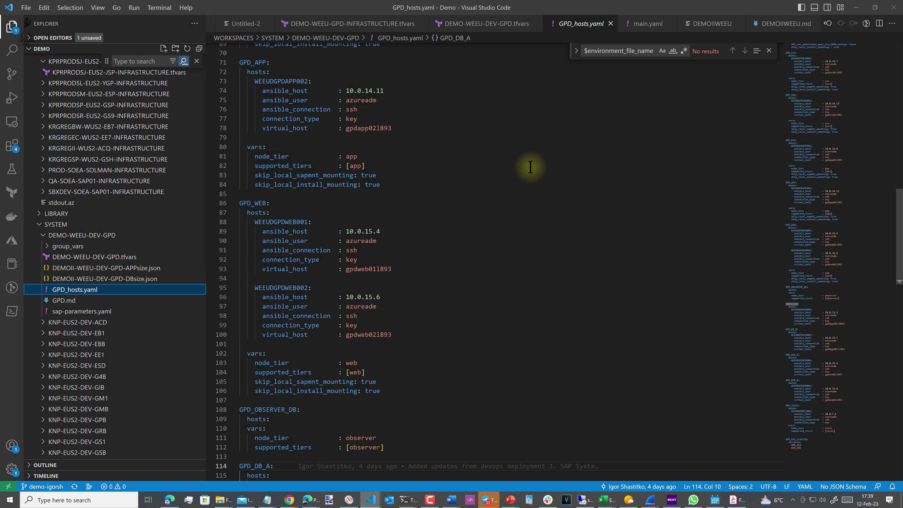
scroll(530, 168, "up", 20)
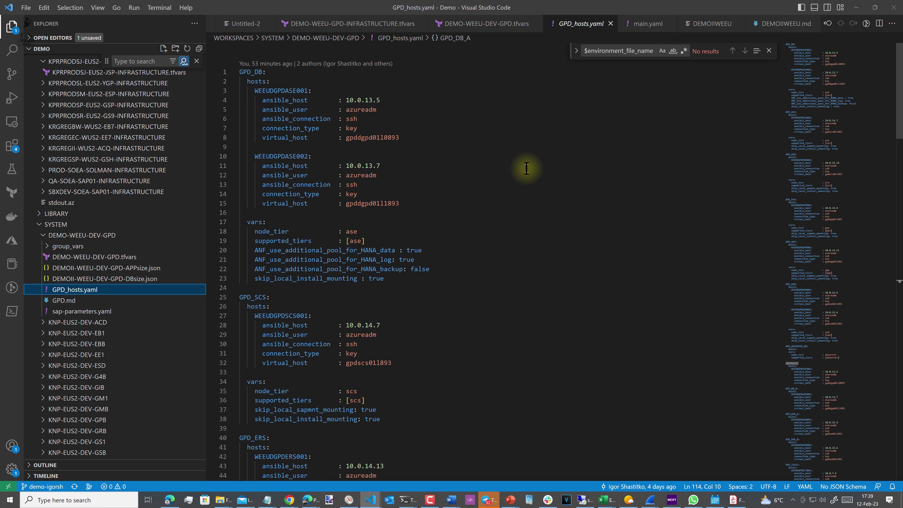
scroll(527, 168, "down", 13)
scroll(526, 168, "down", 5)
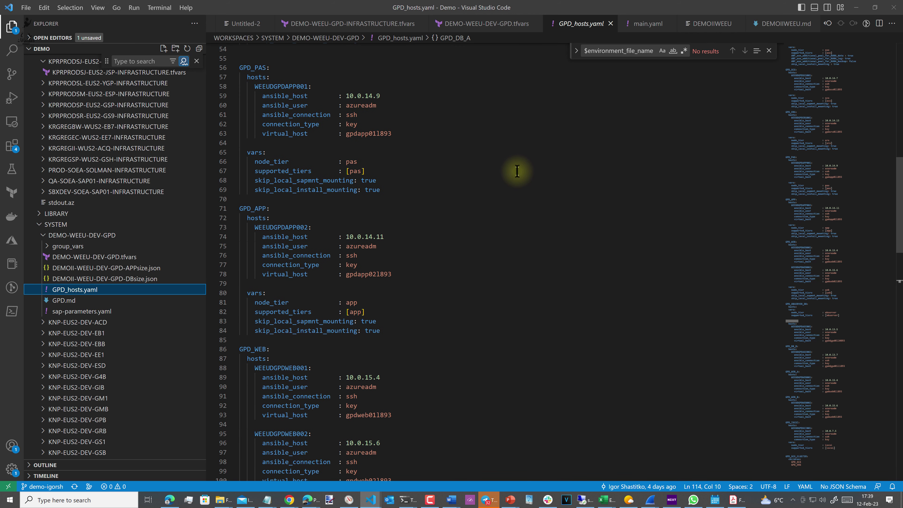
scroll(517, 171, "down", 6)
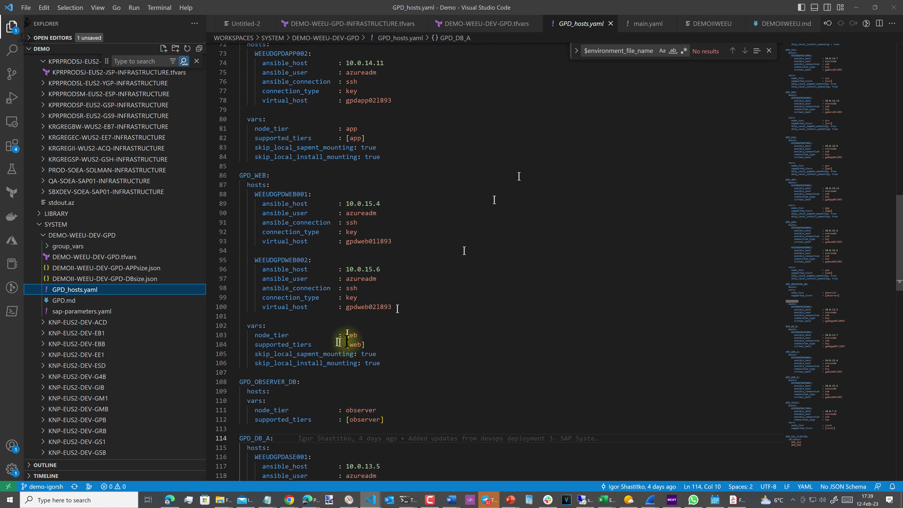
Highlight the GPD_WEB hosts in GPD_hosts.yaml, followed by the separate GPD_WEB_A and GPD_WEB_B host groups.
left_click_drag(403, 306, 222, 177)
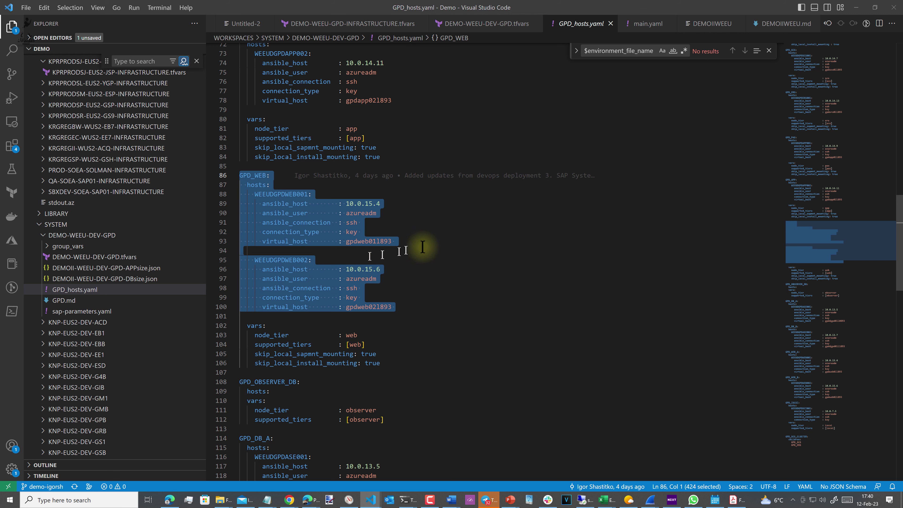
scroll(428, 299, "down", 5)
scroll(429, 298, "down", 5)
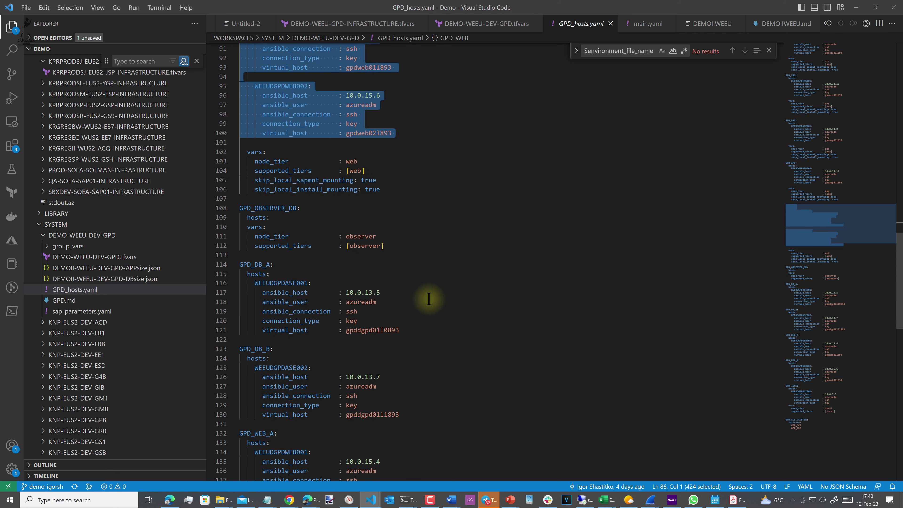
scroll(429, 299, "down", 3)
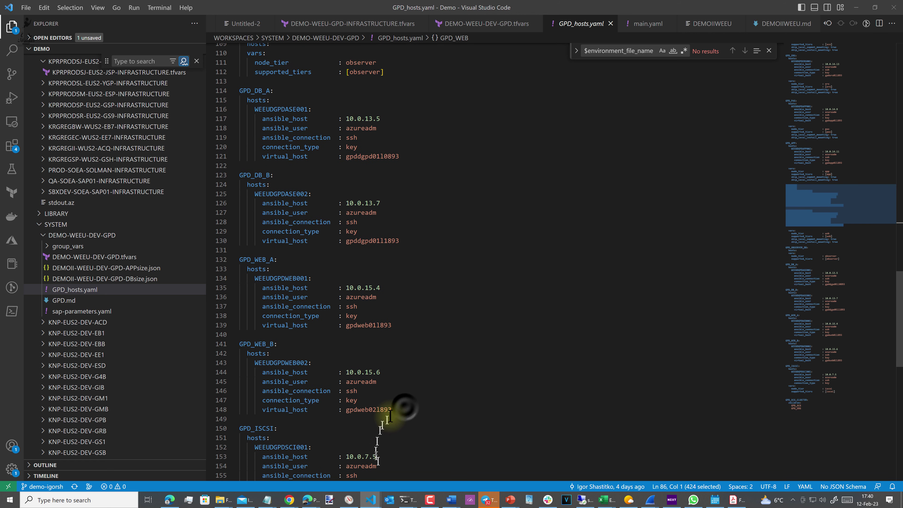
left_click_drag(413, 409, 221, 262)
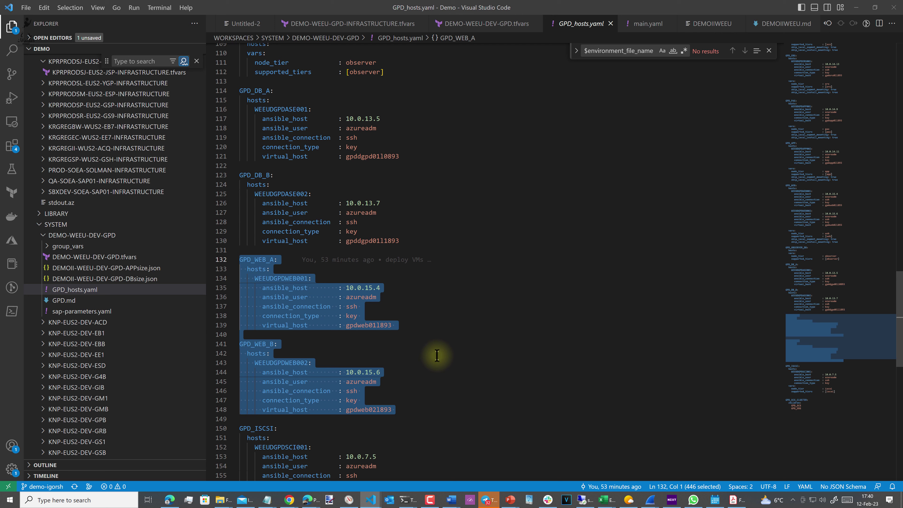
Expand group_vars and view the anf_mounts files of GPD_DB_A and GPD_DB_B.
left_click(39, 248)
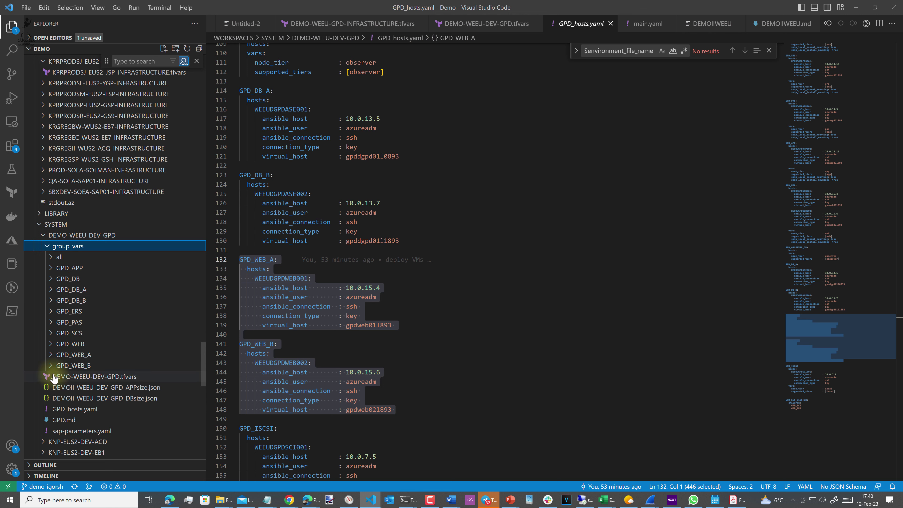
left_click(48, 291)
left_click(54, 311)
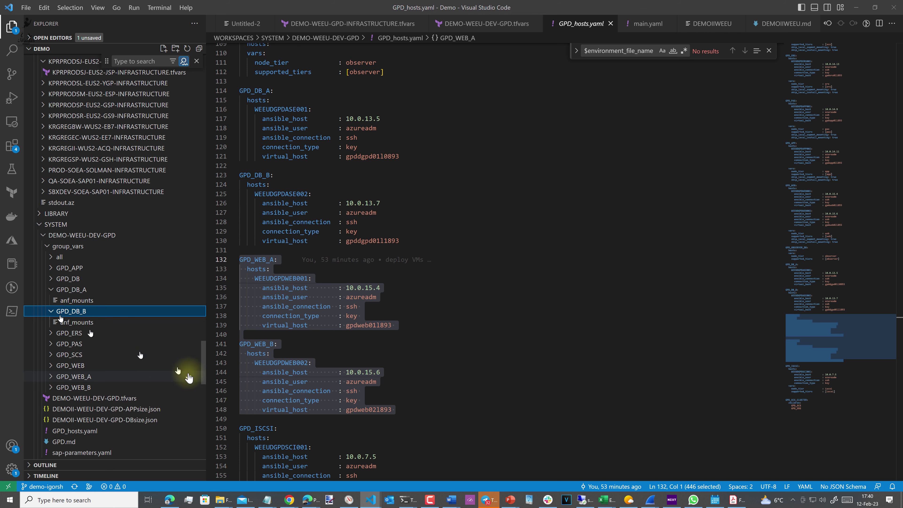
left_click(78, 301)
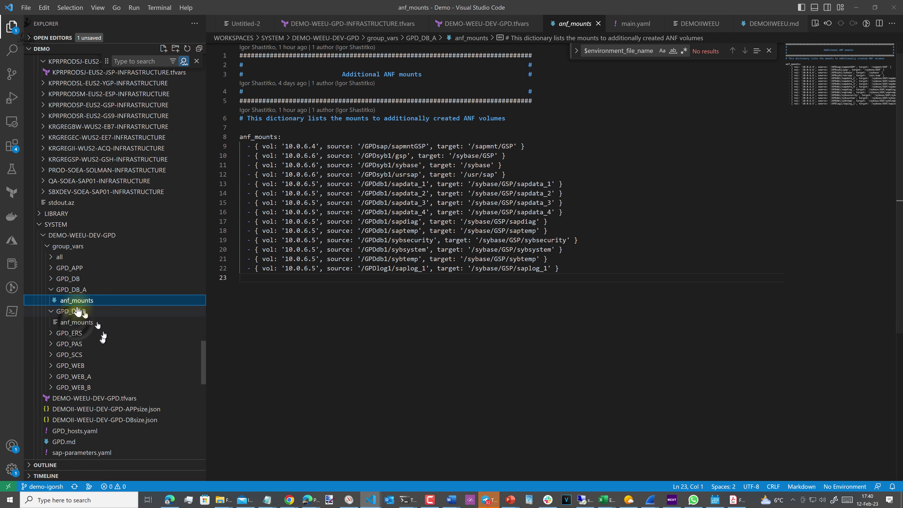
left_click(76, 321)
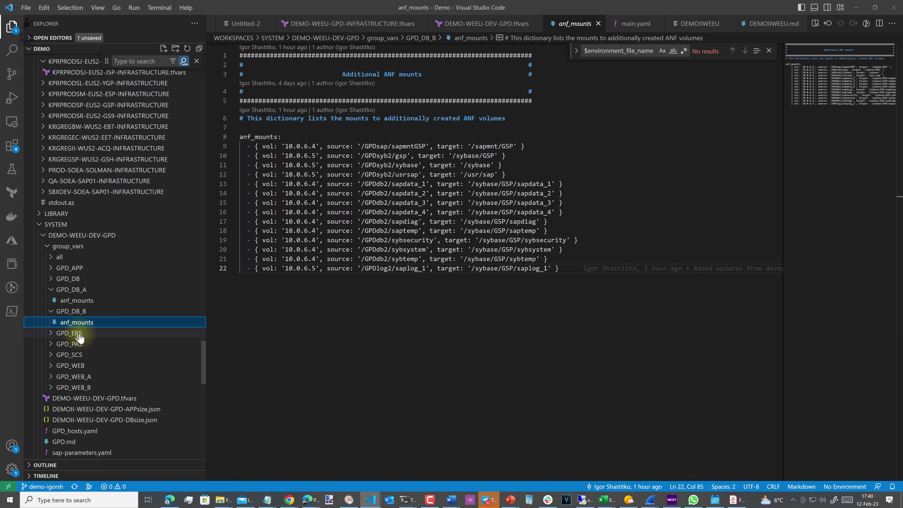
View anf_mounts_permissions and custom_sap_users in the GPD_DB group folder, and collapse that folder.
left_click(52, 281)
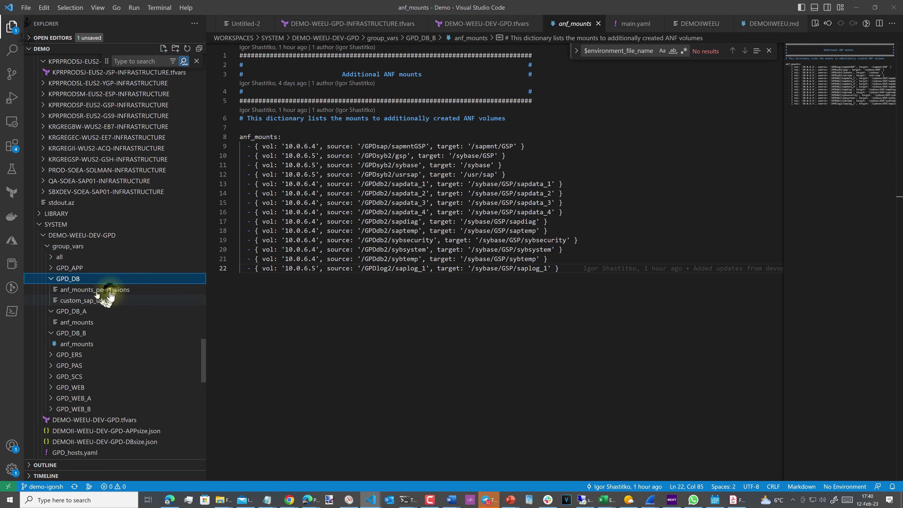
left_click(97, 289)
left_click(101, 300)
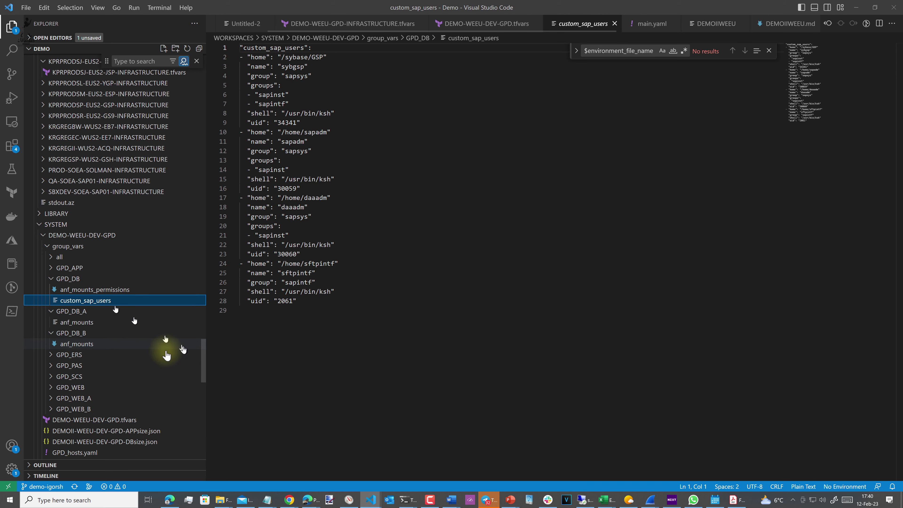
left_click(52, 279)
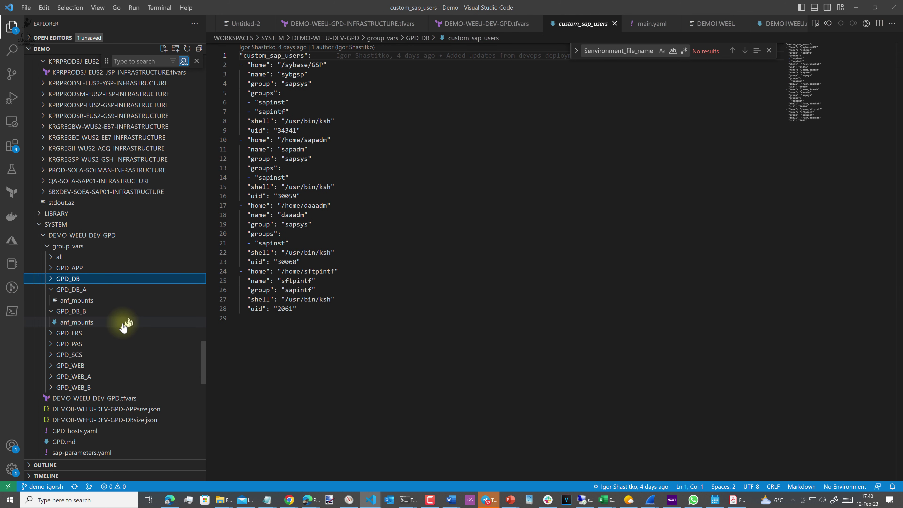
Expand the GPD_WEB folder, view the anf_mounts files of GPD_WEB_A and GPD_WEB_B, and collapse all three web folders.
scroll(114, 316, "down", 4)
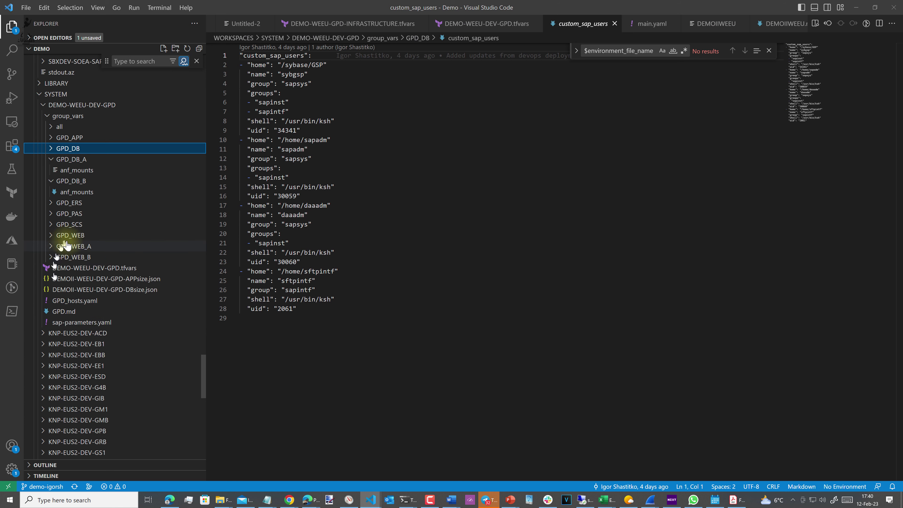
left_click(49, 236)
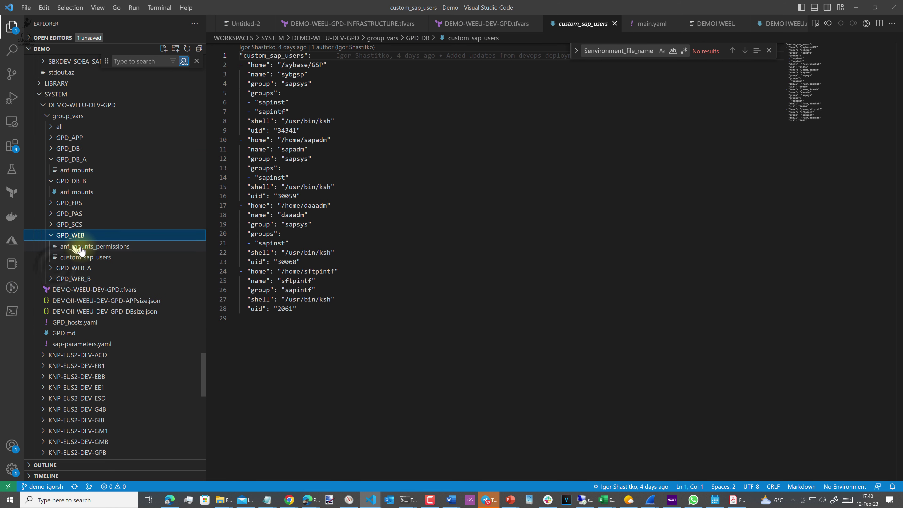
left_click(54, 268)
left_click(76, 278)
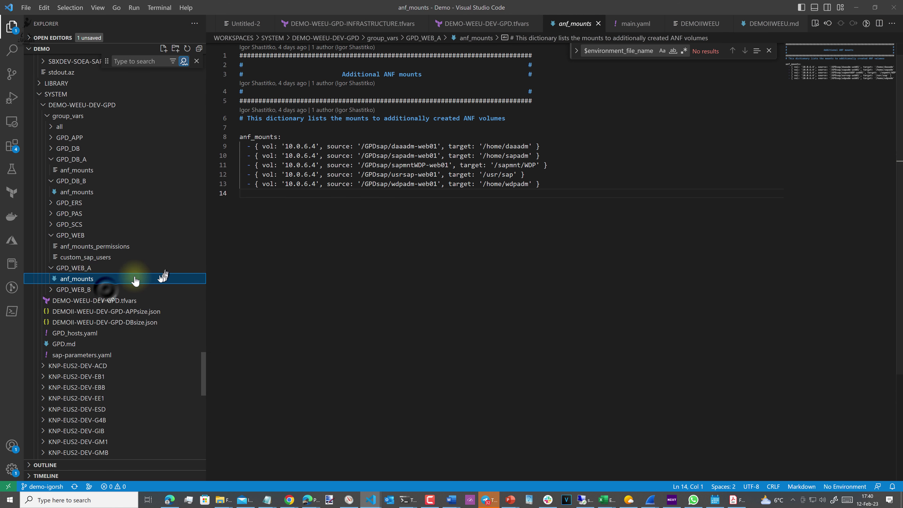
left_click(166, 288)
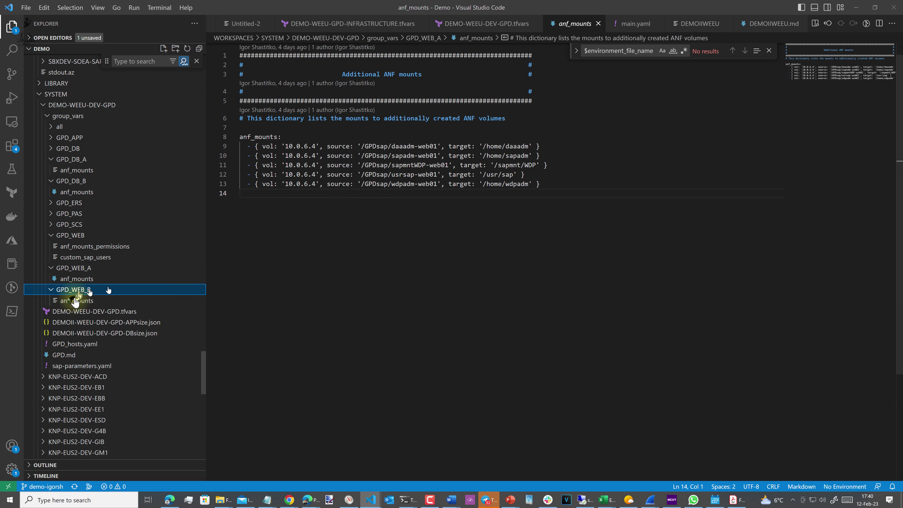
left_click(71, 301)
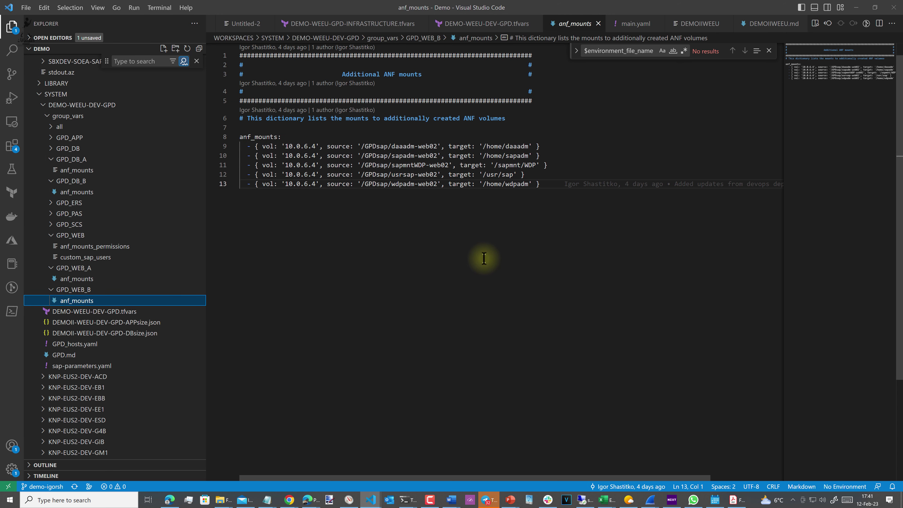
left_click(52, 236)
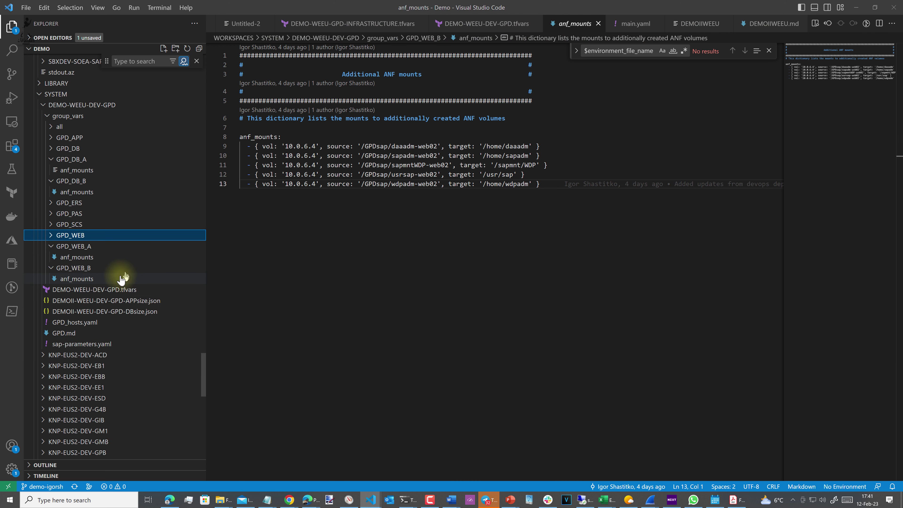
left_click(50, 247)
left_click(51, 257)
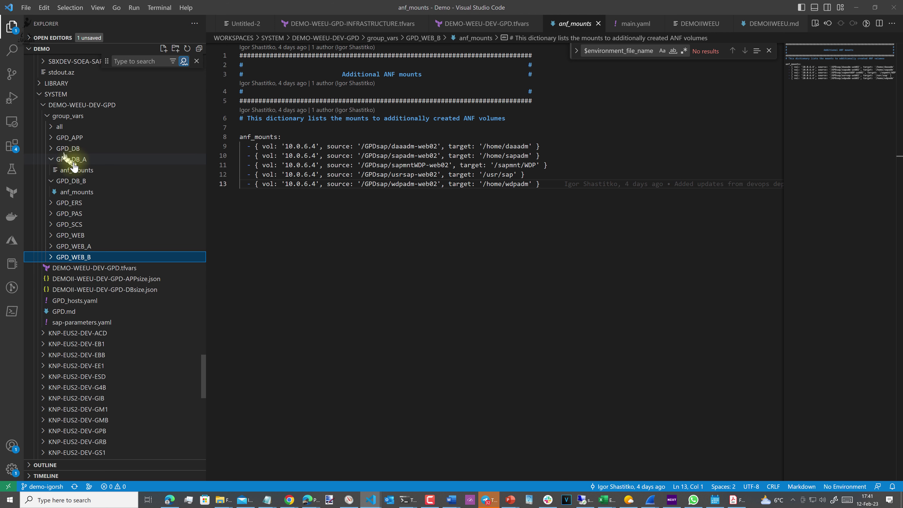
Review additional_packages and azure_storage_mounts in the all group folder, highlighting the fio package entry.
left_click(59, 126)
left_click(89, 137)
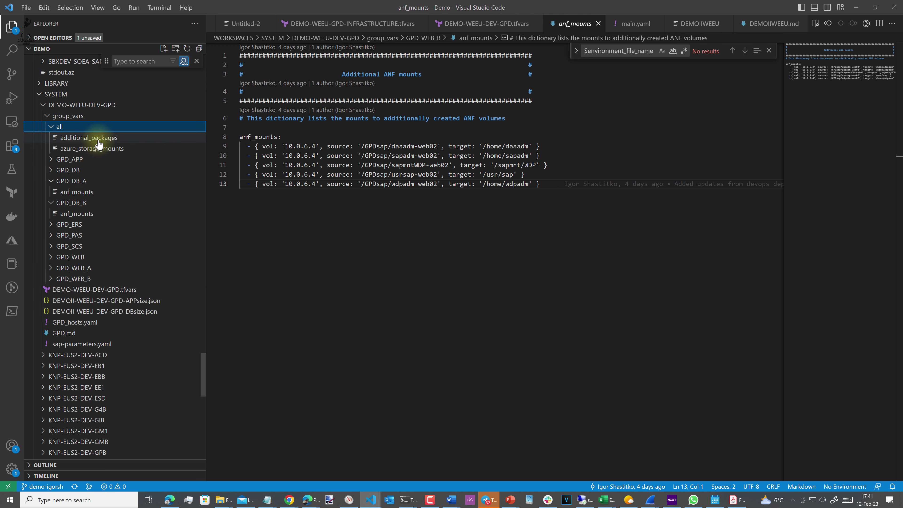
mouse_move(284, 105)
left_mouse_down()
mouse_move(214, 60)
mouse_move(227, 55)
left_mouse_up()
left_click(298, 111)
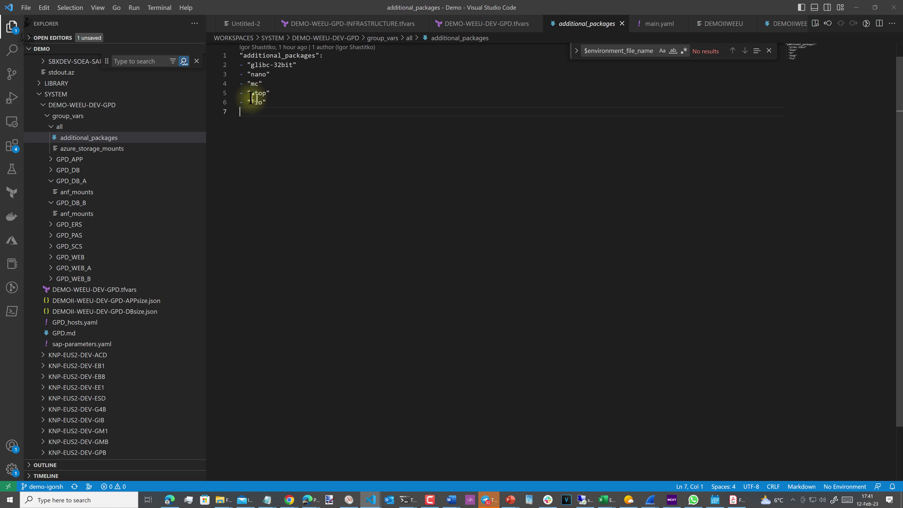
left_click_drag(247, 99, 259, 102)
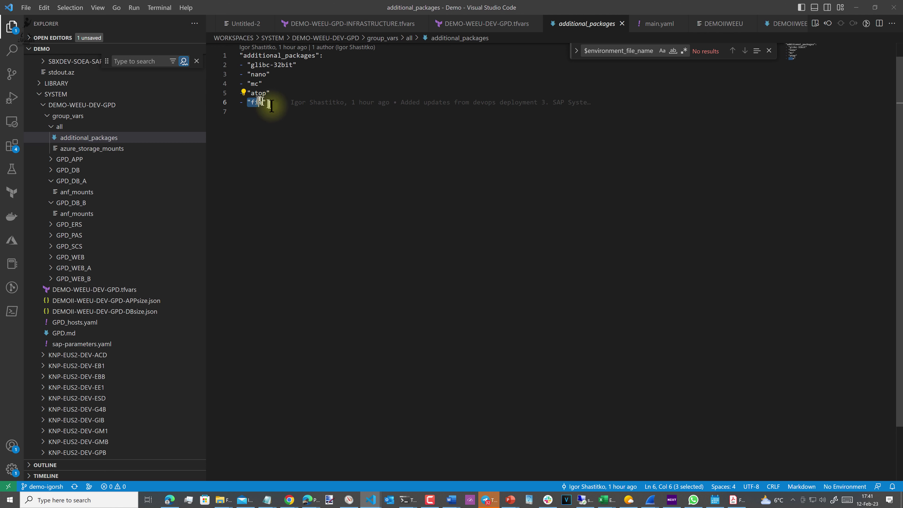
left_click(114, 149)
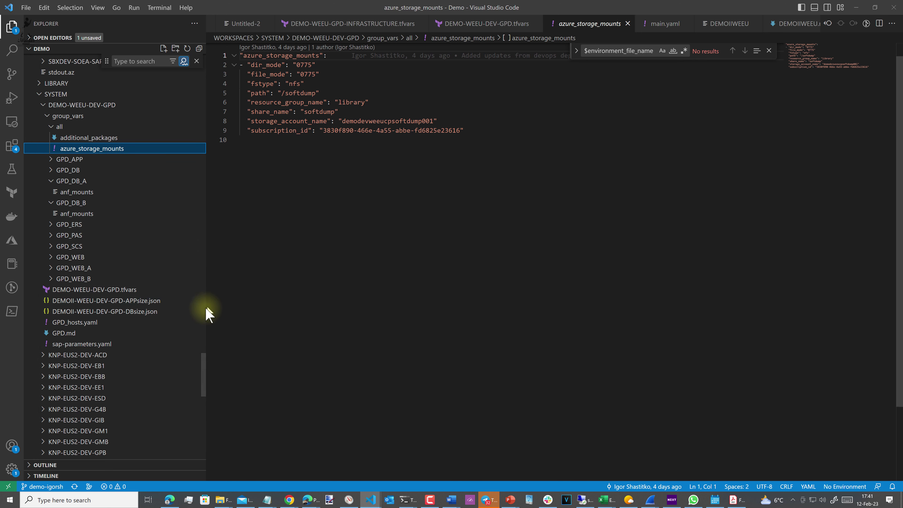
left_click(89, 138)
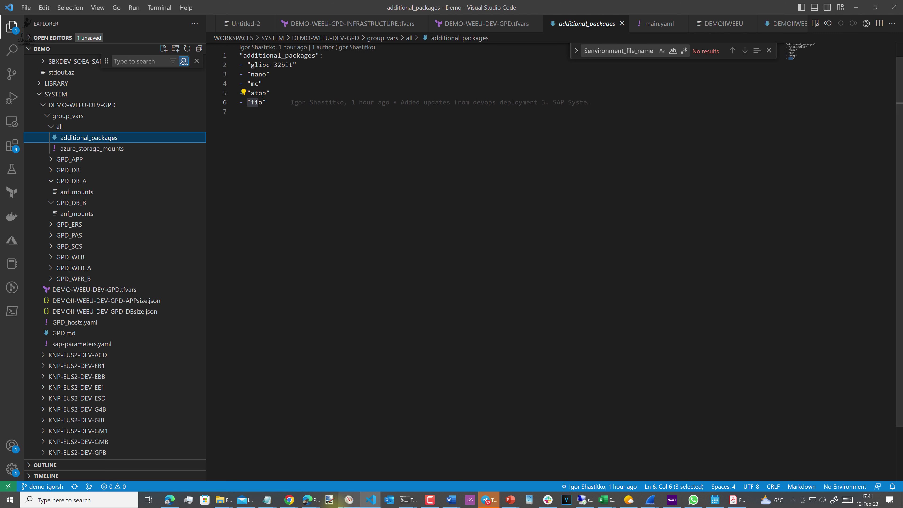
Reopen the anf_mounts files of GPD_DB_A and GPD_DB_B and compare their volume IPs and source paths.
mouse_move(308, 506)
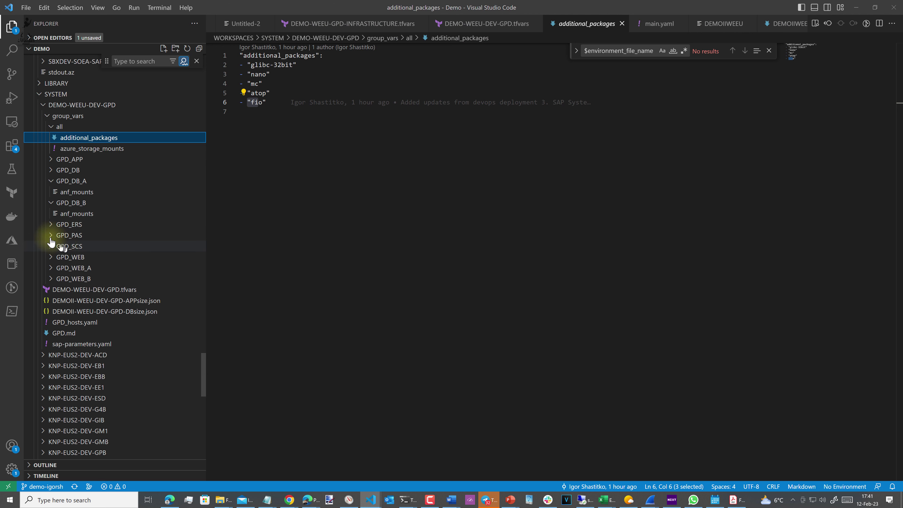
left_click(54, 226)
left_click(53, 225)
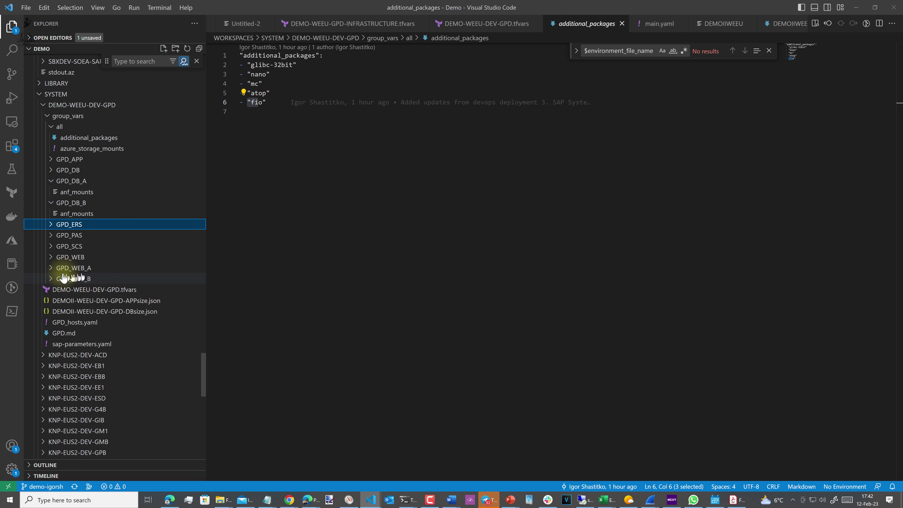
left_click(61, 192)
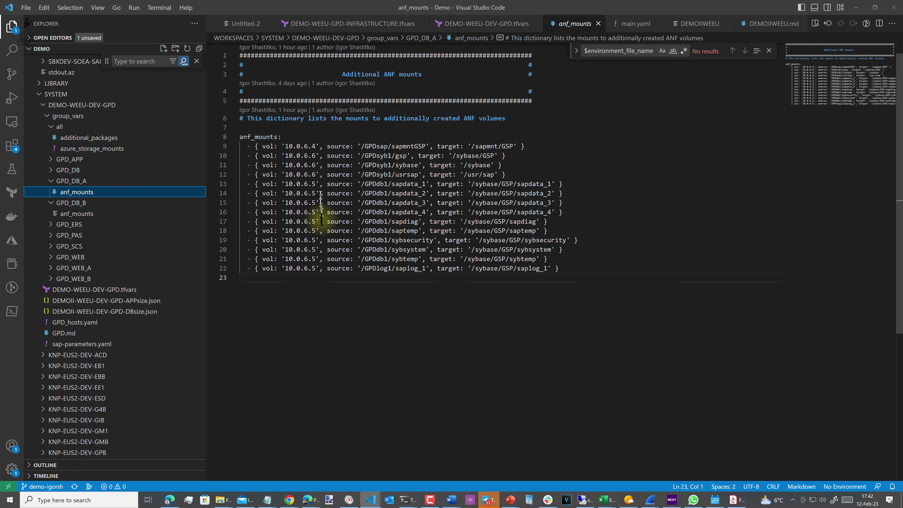
left_click(70, 214)
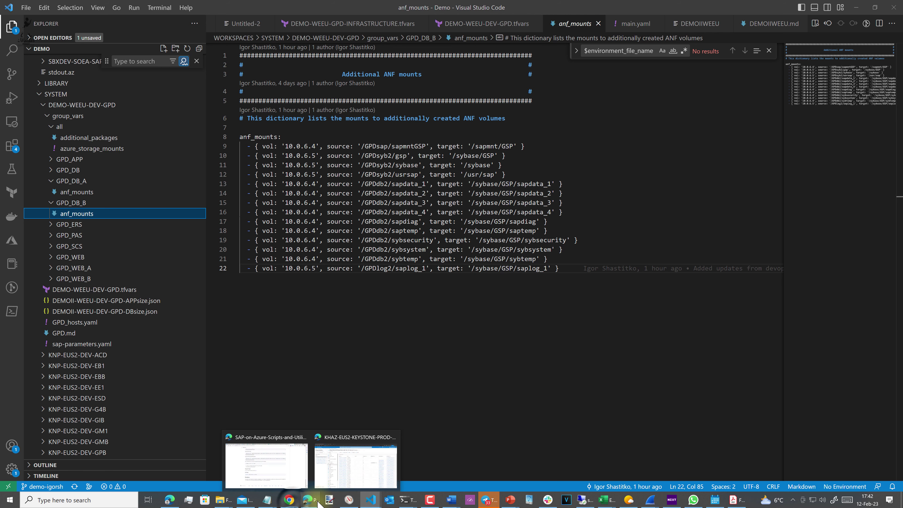
Switch to the browser window with the Azure DevOps run of the DB and SAP configuration pipeline.
mouse_move(290, 500)
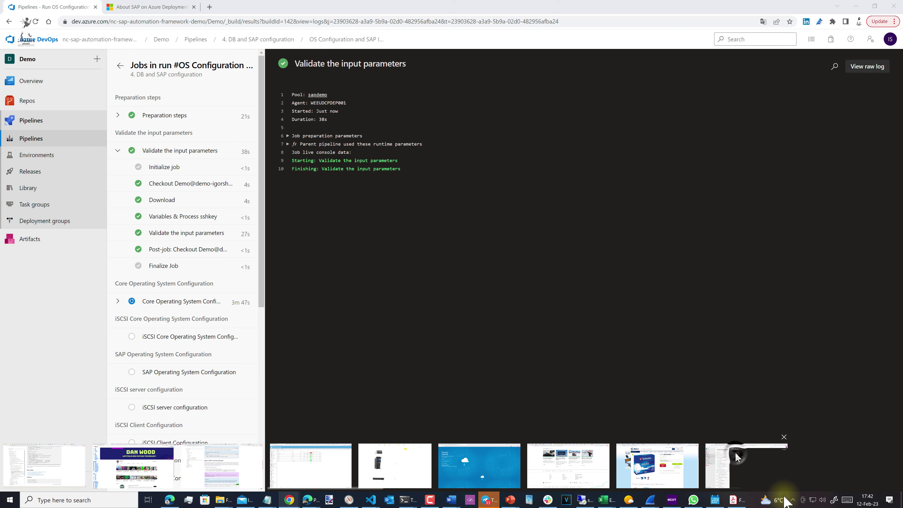
left_click(470, 469)
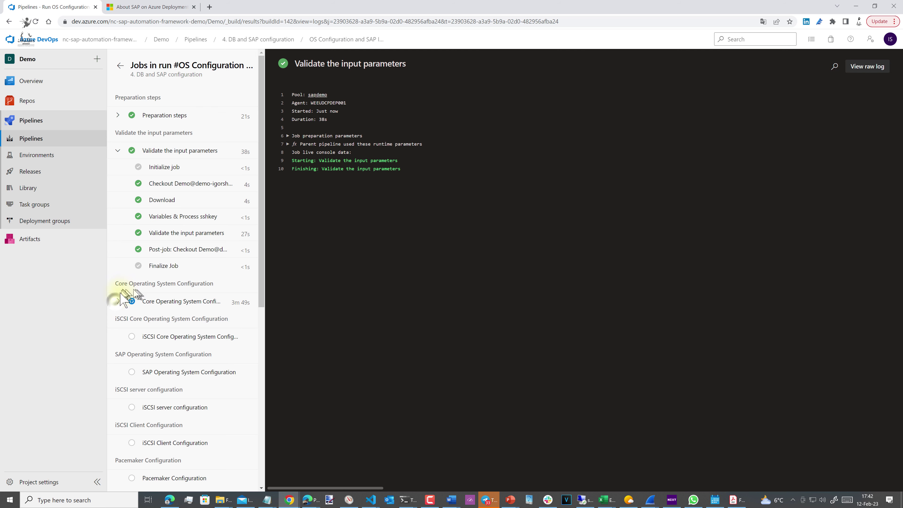
Expand the running Core Operating System Configuration job and review its live log of package installations.
left_click(115, 304)
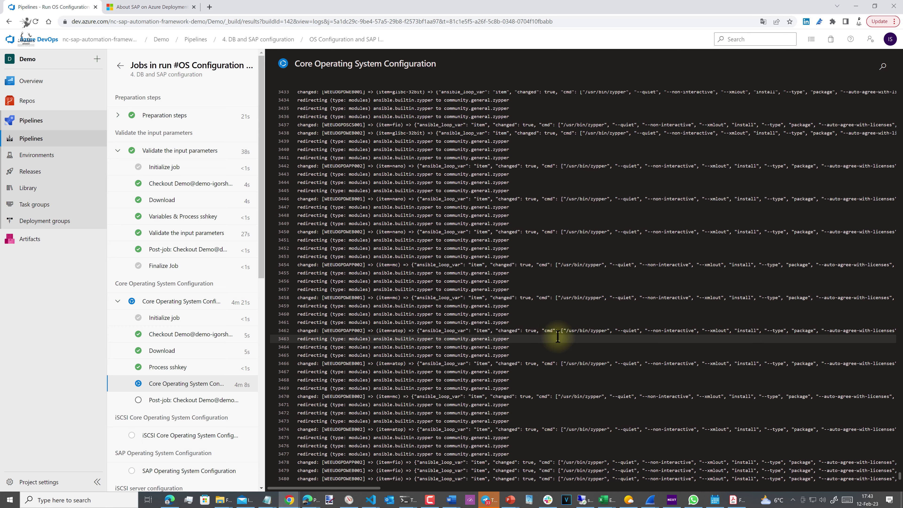
scroll(593, 344, "up", 10)
scroll(594, 344, "up", 7)
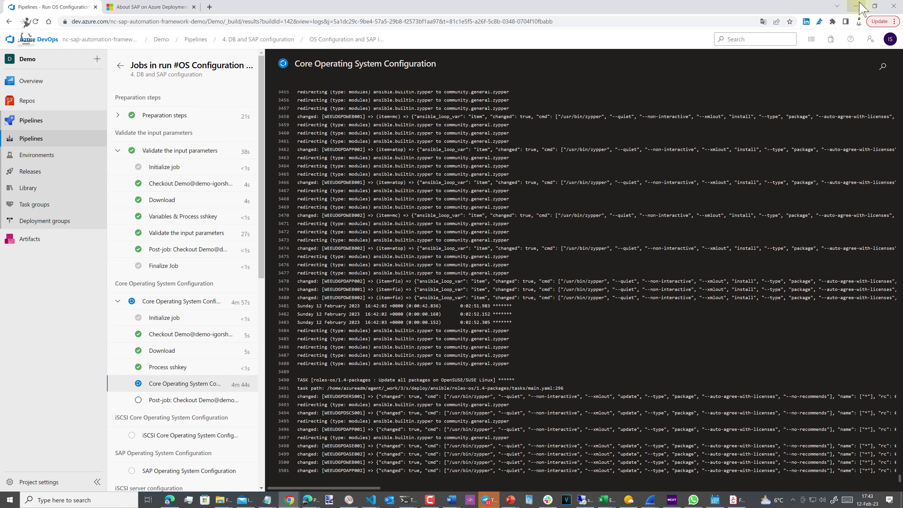
Switch to the Azure portal and open the extensions and applications of virtual machine WEEUDGPDERS001.
left_click(169, 500)
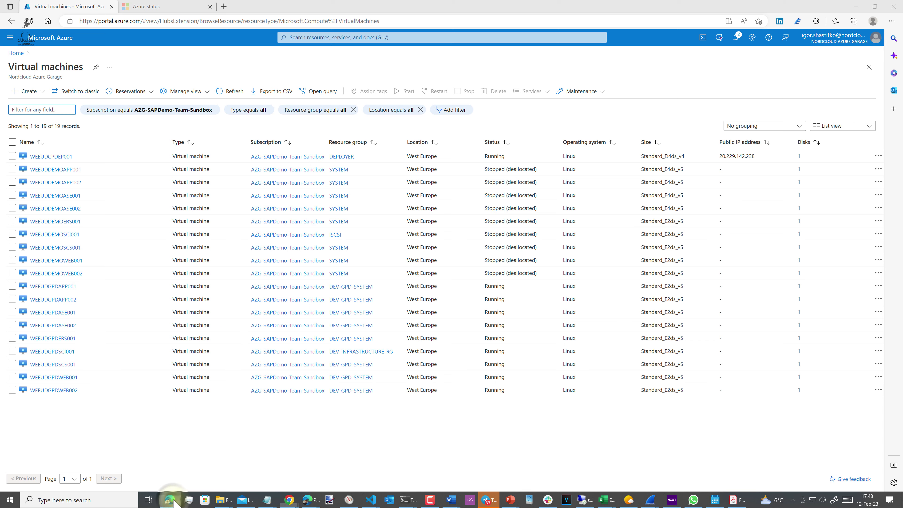
left_click(41, 339)
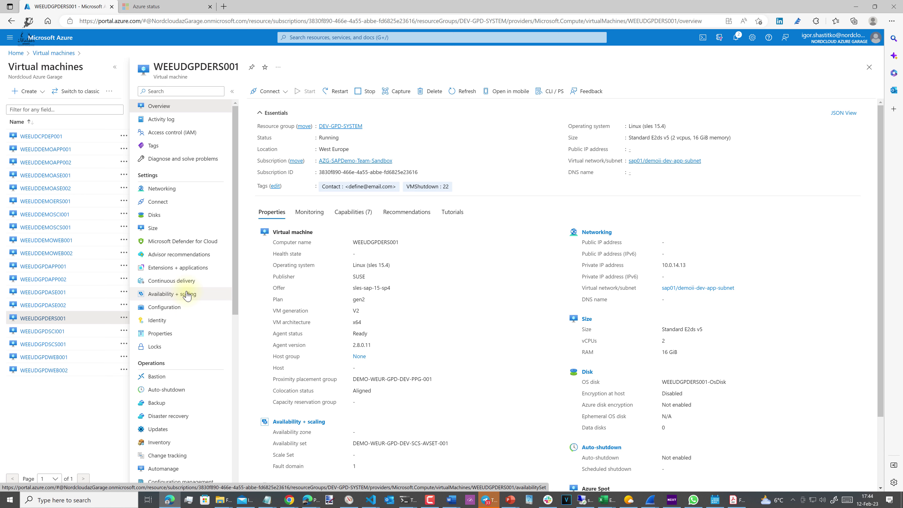
left_click(188, 267)
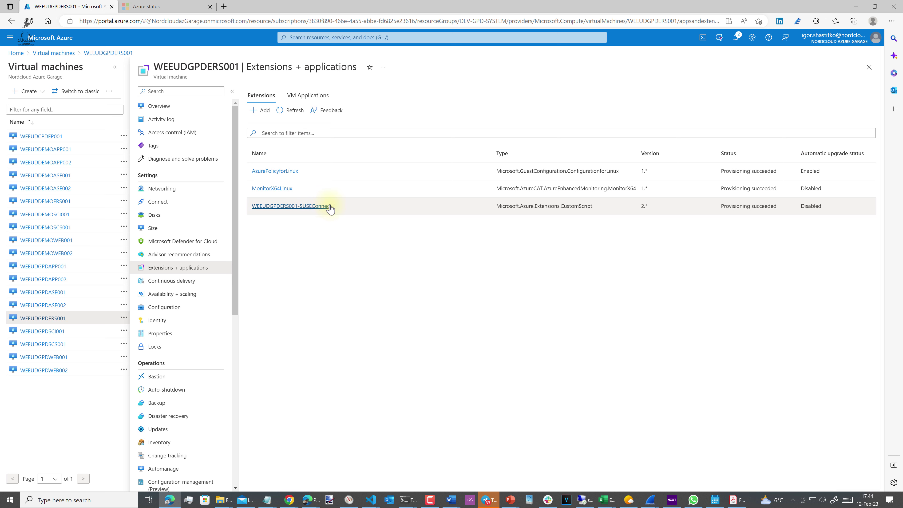
Examine the status message of the WEEUDGPDERS001-SUSEConnect extension, and close its details.
left_click(315, 208)
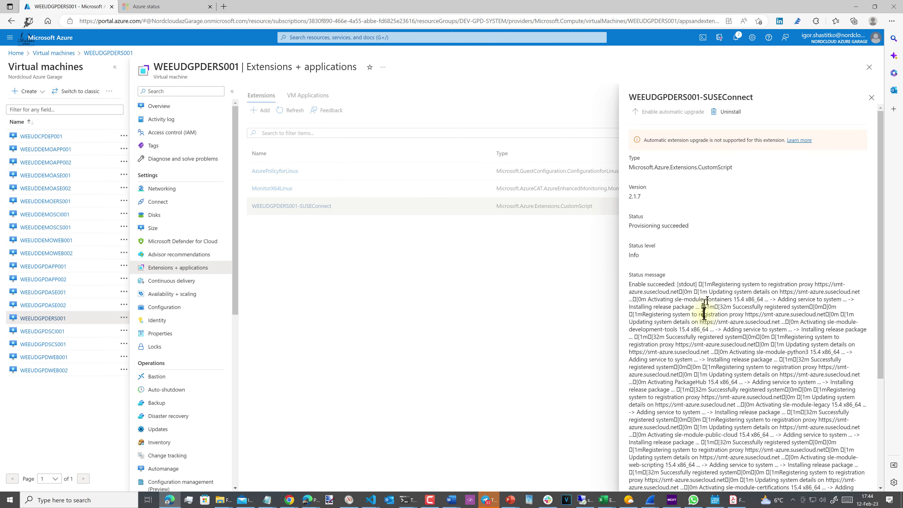
scroll(763, 348, "down", 4)
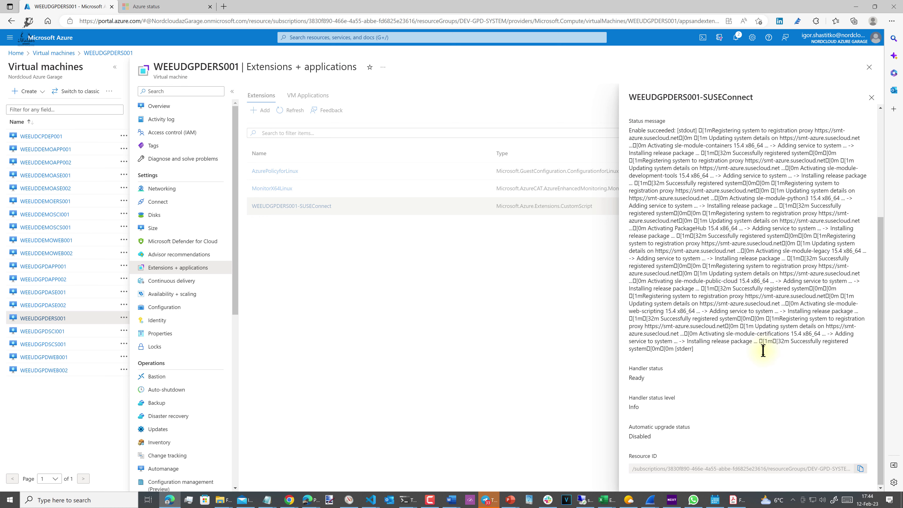
scroll(759, 391, "up", 4)
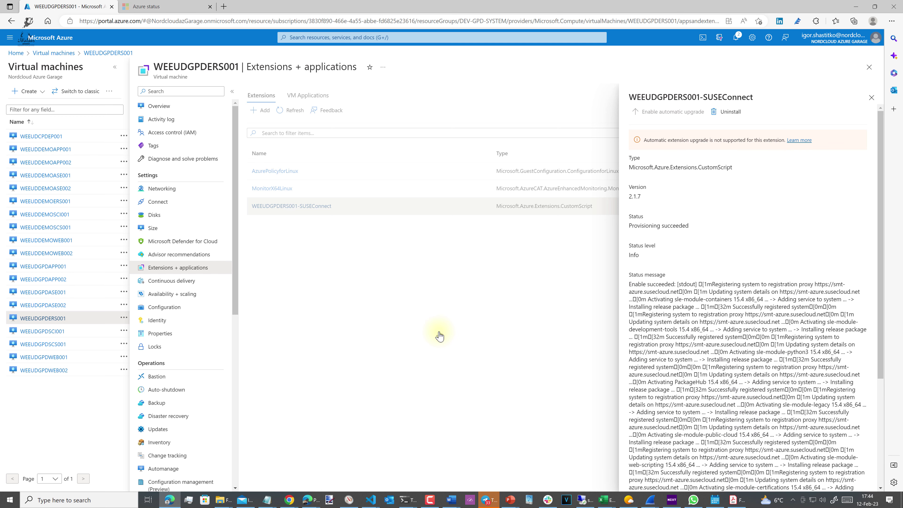
scroll(800, 340, "down", 4)
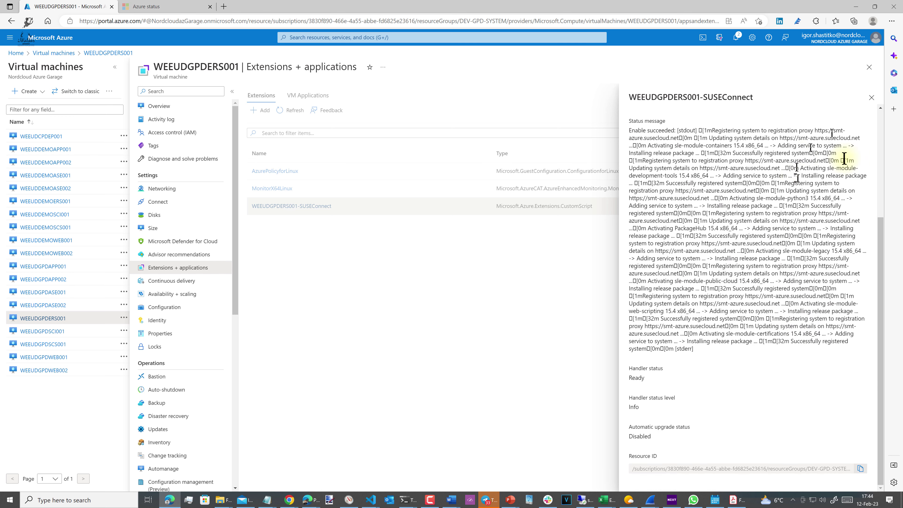
scroll(807, 178, "up", 5)
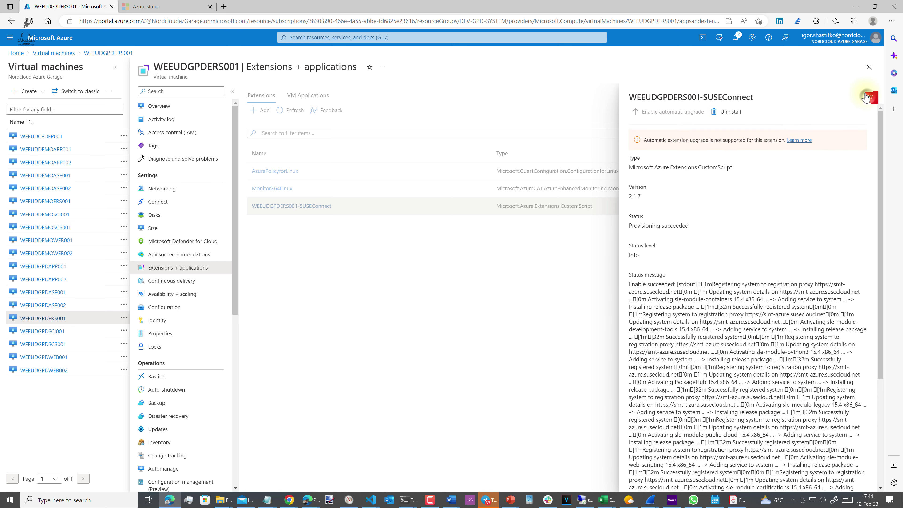
left_click(870, 99)
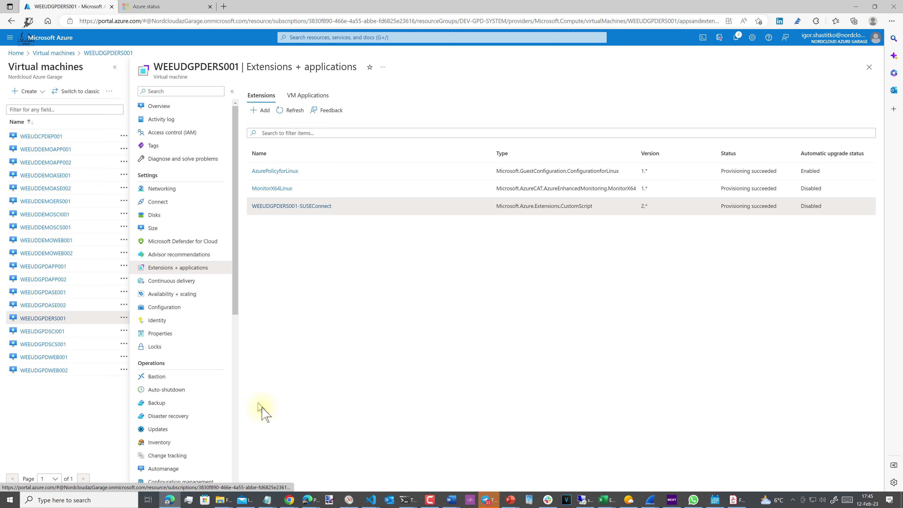
Switch back to the Azure DevOps run, check the Core Operating System Configuration log's progress, and minimize the window.
left_click(289, 499)
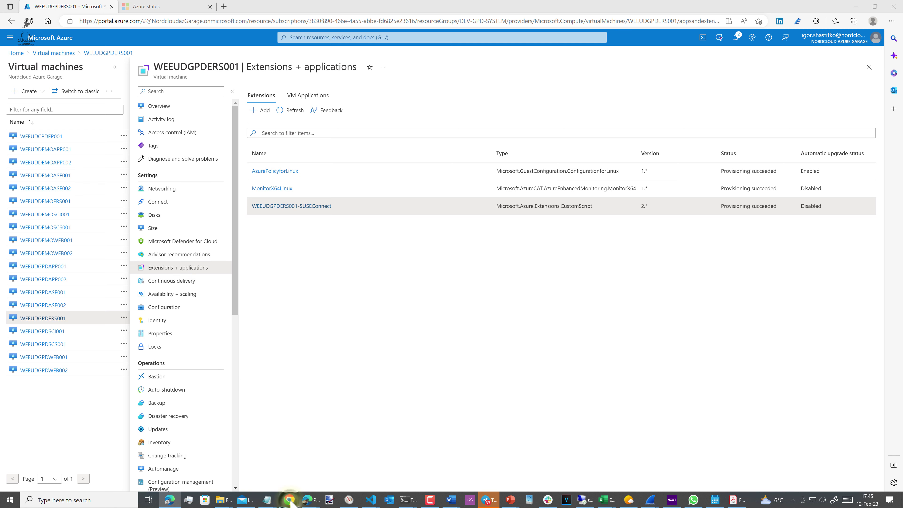
left_click(725, 464)
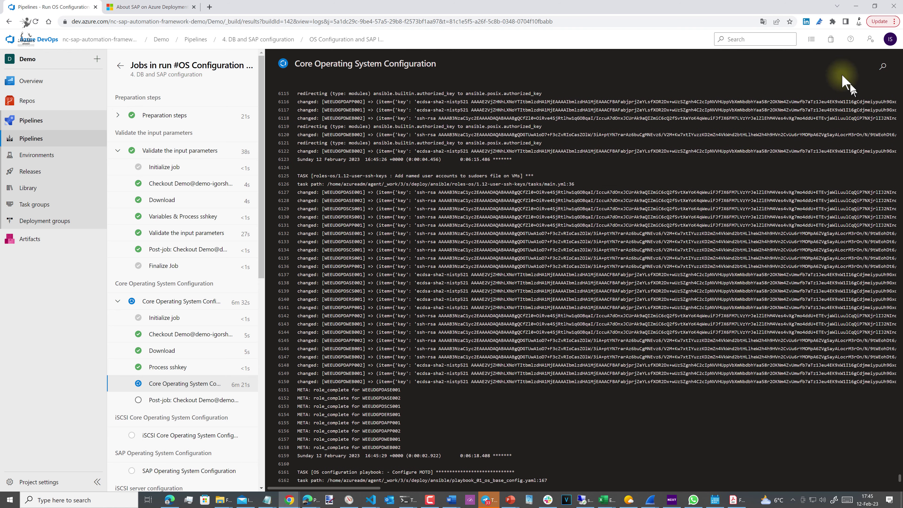
left_click(854, 7)
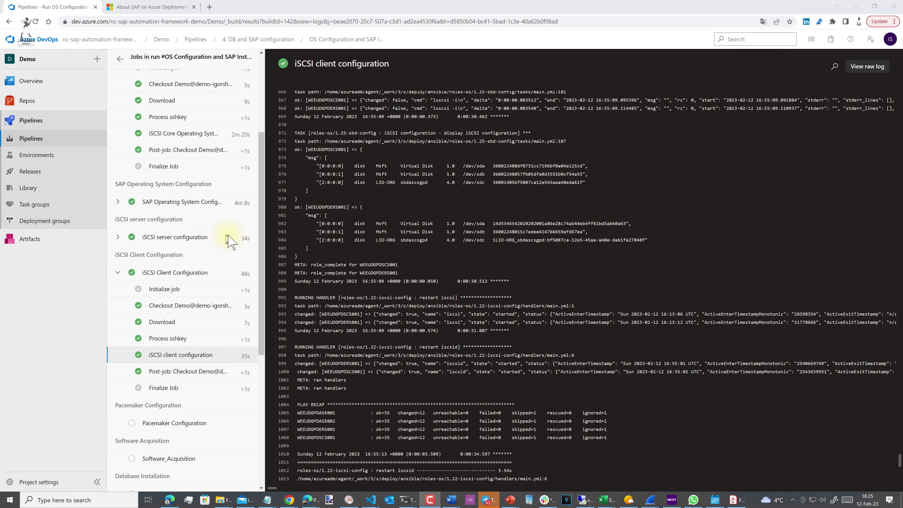
Review the run's job list from Preparation steps through High Availability Setup and the iSCSI client configuration log.
scroll(229, 240, "up", 5)
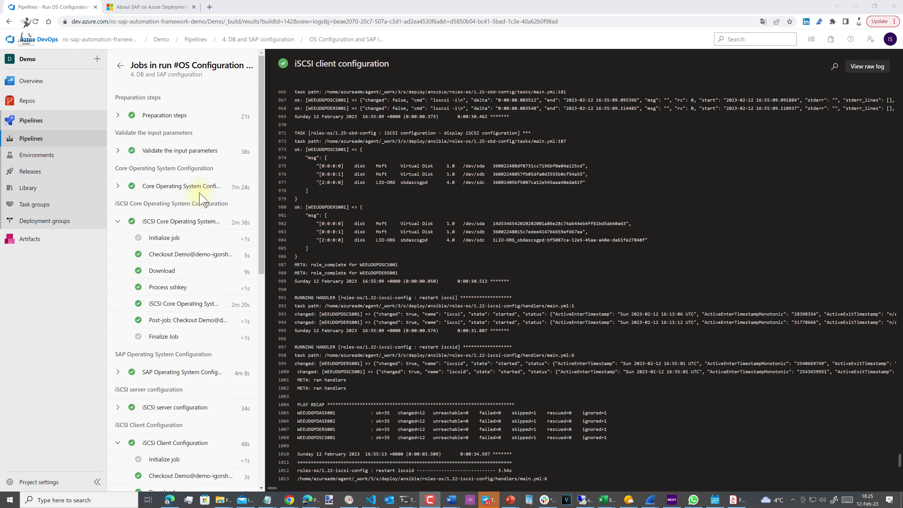
scroll(198, 195, "down", 8)
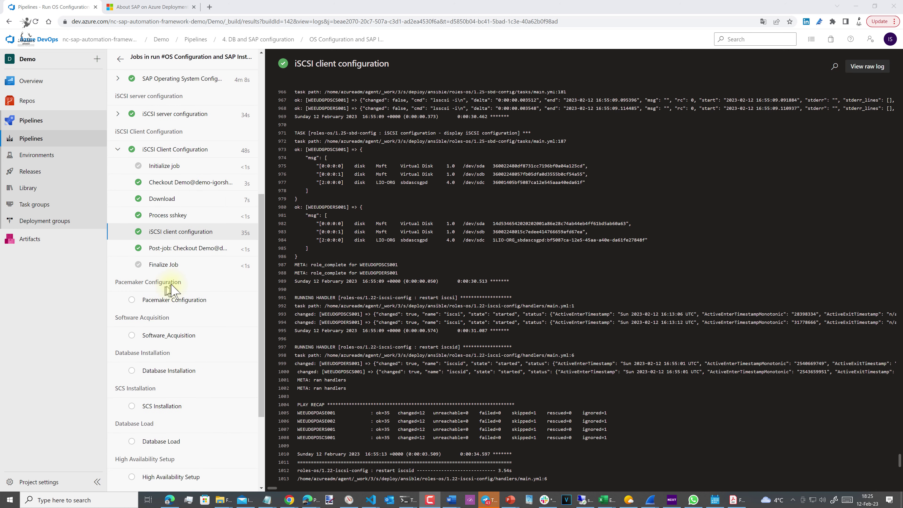
scroll(192, 177, "up", 7)
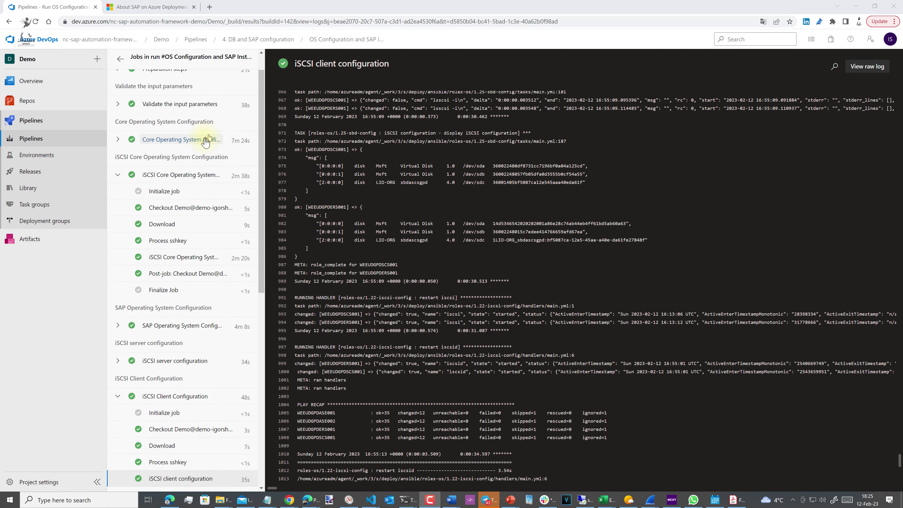
scroll(206, 145, "down", 5)
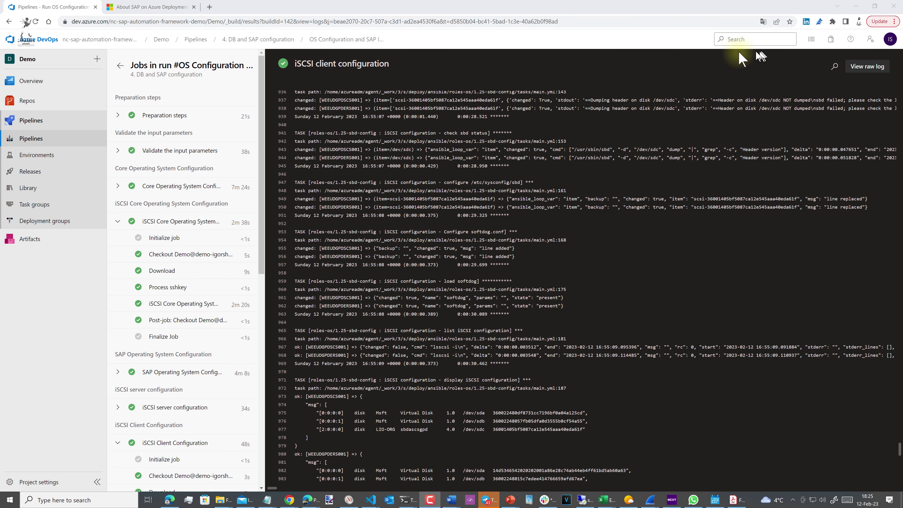
Return to the run summary and review the pipeline stages up to Database Installation.
left_click(118, 68)
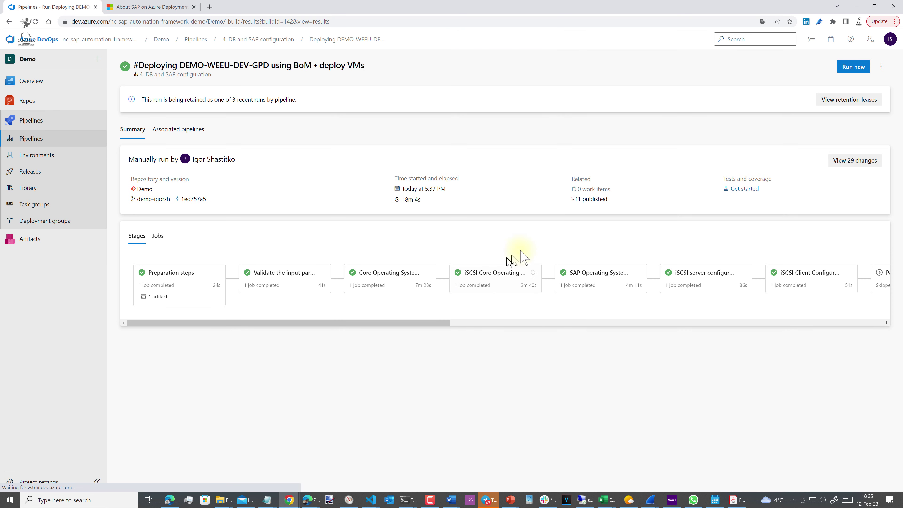
mouse_move(445, 189)
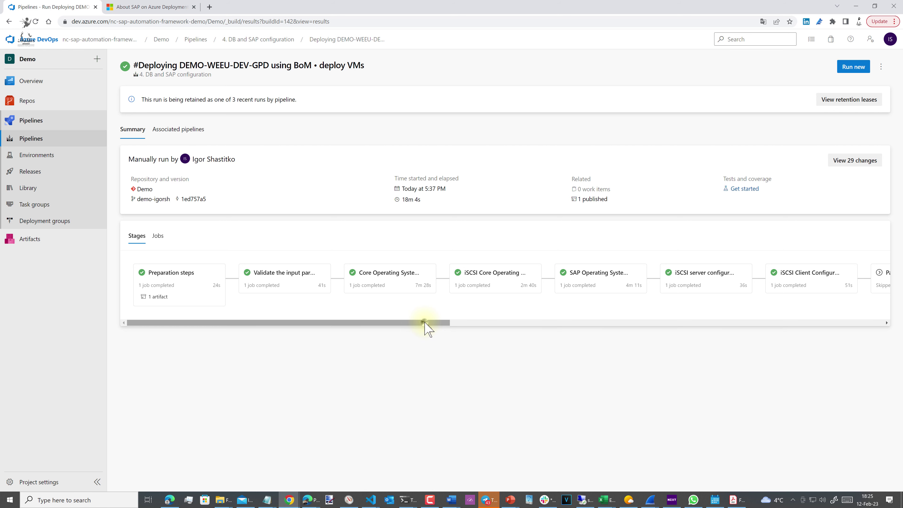
left_click_drag(428, 329, 556, 332)
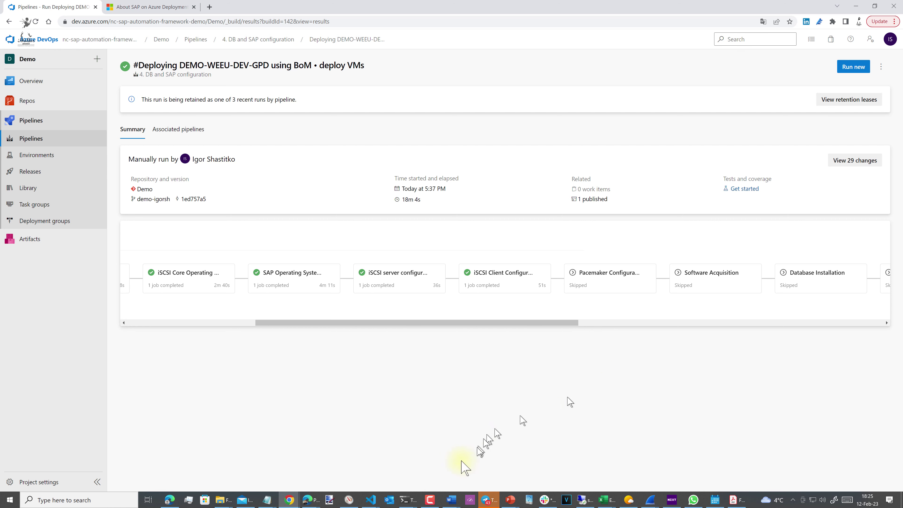
mouse_move(409, 503)
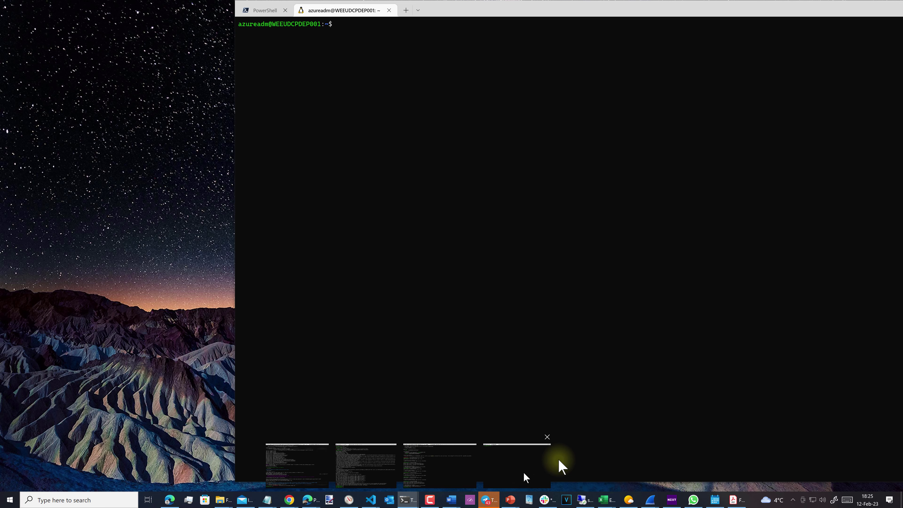
left_click(523, 472)
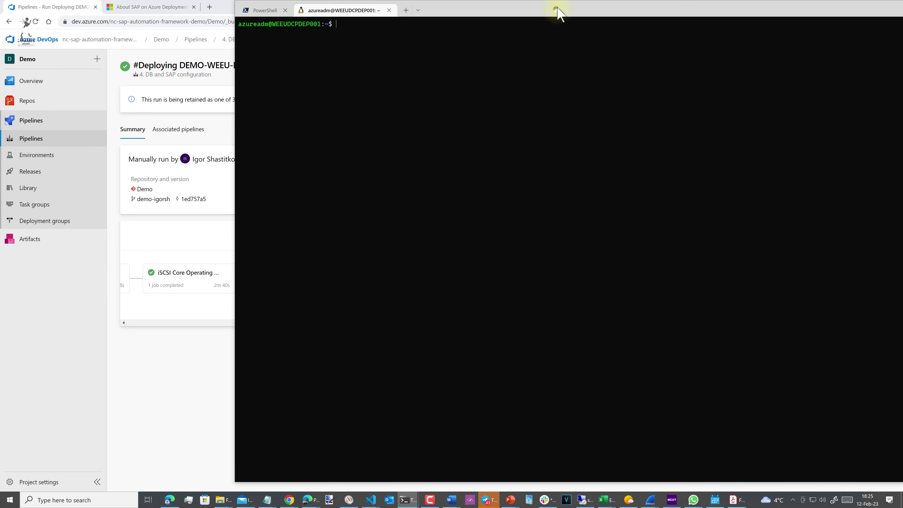
left_click_drag(556, 12, 427, 16)
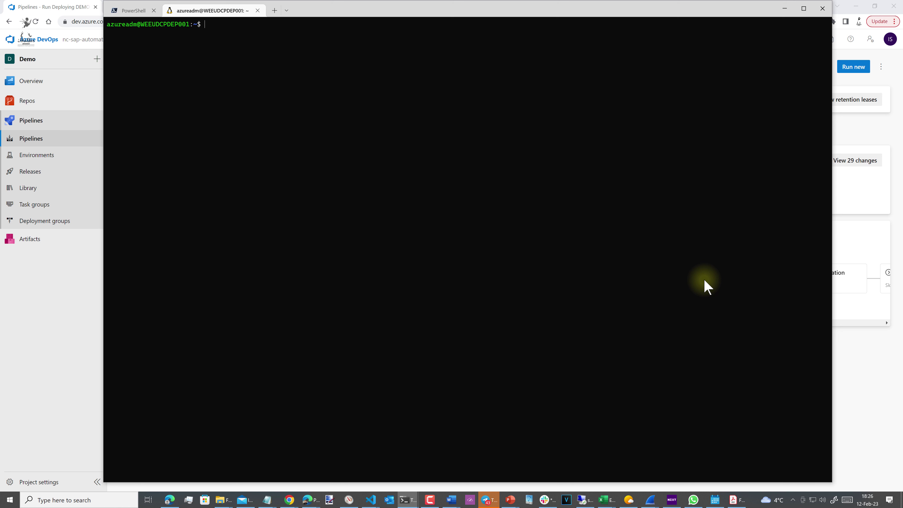
type("ssh -i demo-gpd.pem azureadm@10.0.13.5")
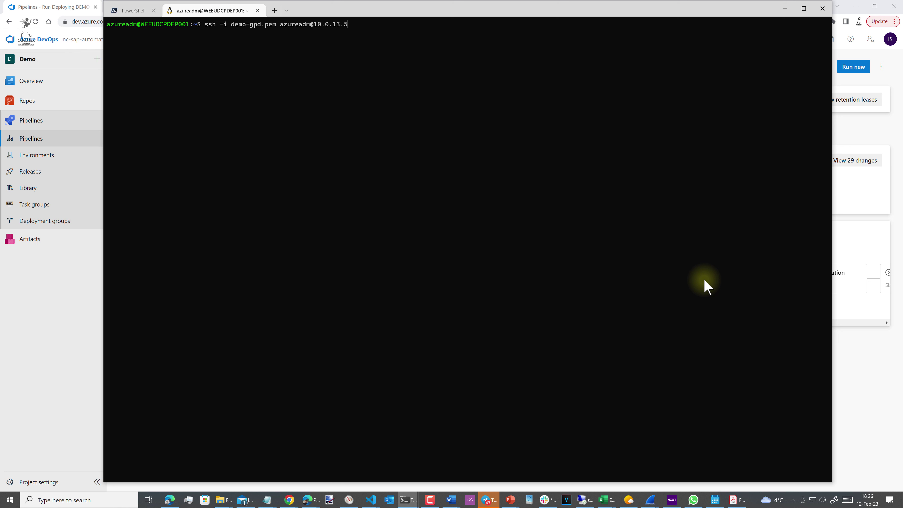
key("Return")
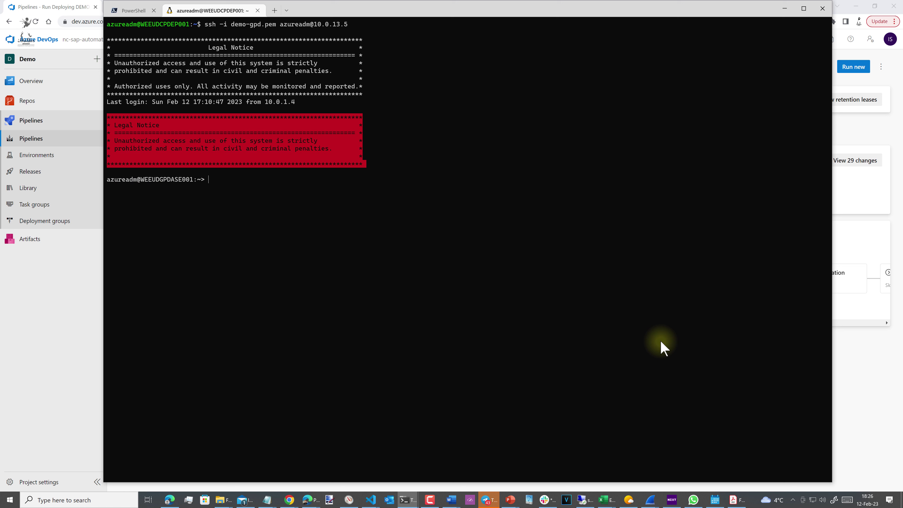
List the SCSI devices with lsscsi -i and try to list the SBD slots with sbd -d /dev/sdc list.
type("lsscsi -i")
key("Return")
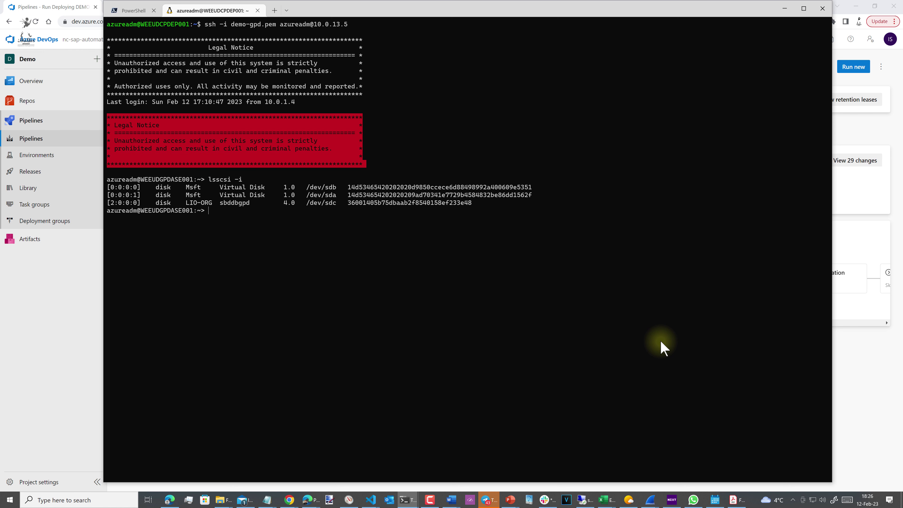
type("sbd -d /dev/sdc list")
key("Return")
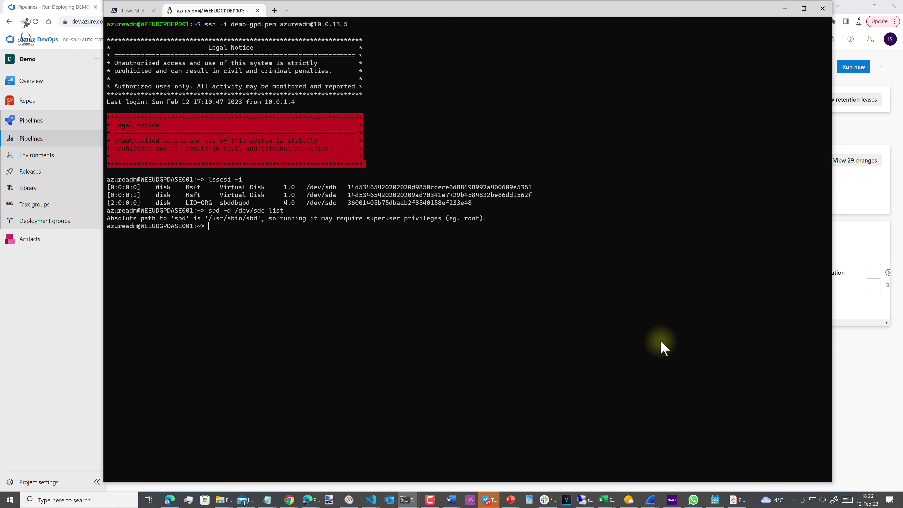
Clear the recalled sbd command and switch to a root shell with sudo su -.
key("Up")
key("Right")
key("Right")
key("Right")
key("BackSpace")
key("BackSpace")
key("BackSpace")
key("BackSpace")
key("BackSpace")
key("BackSpace")
key("BackSpace")
key("BackSpace")
key("BackSpace")
key("BackSpace")
key("BackSpace")
key("BackSpace")
key("BackSpace")
key("BackSpace")
key("BackSpace")
key("BackSpace")
key("BackSpace")
key("BackSpace")
key("BackSpace")
key("BackSpace")
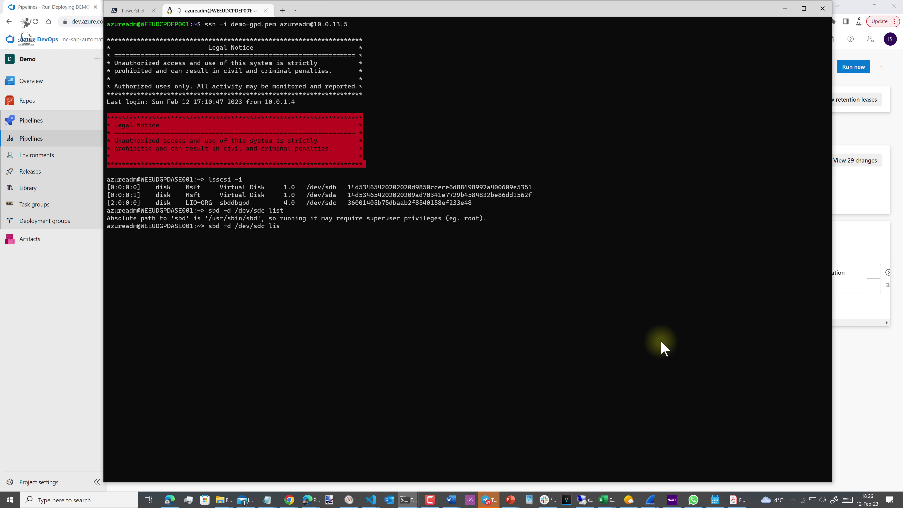
type("sudo su -")
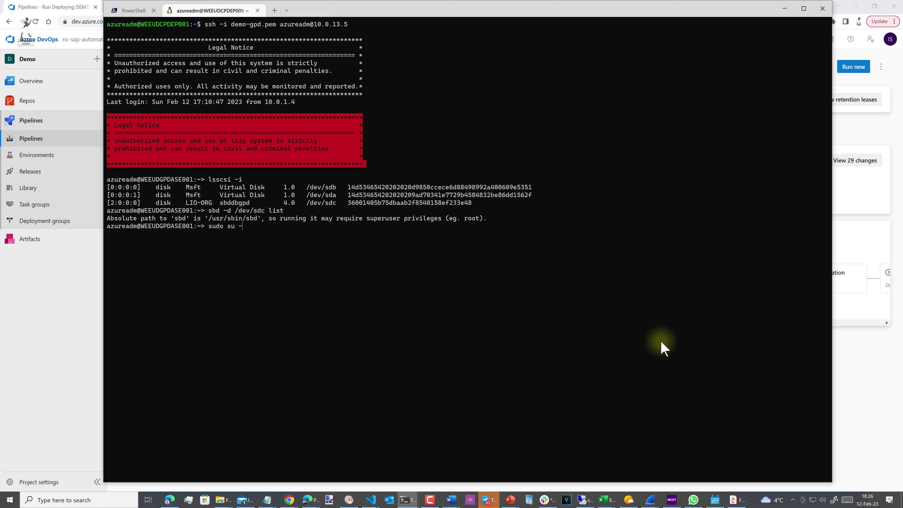
key("Return")
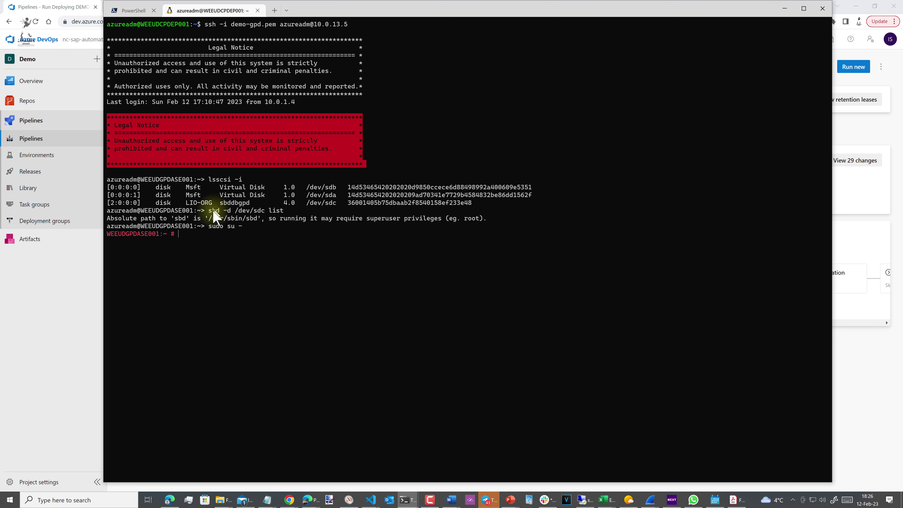
Copy the earlier sbd -d /dev/sdc list command and run it as root.
left_click_drag(205, 211, 281, 222)
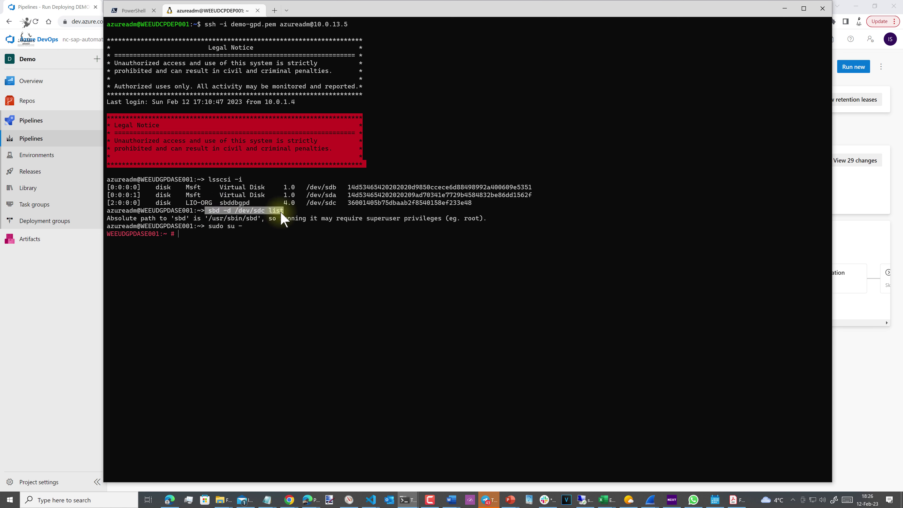
right_click(281, 222)
key("Return")
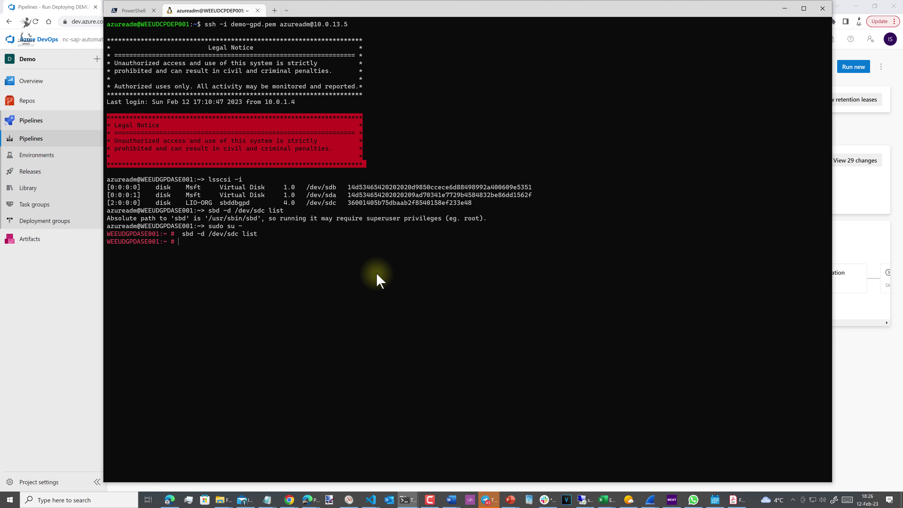
type("reboot now")
key("BackSpace")
key("BackSpace")
key("BackSpace")
key("BackSpace")
key("BackSpace")
key("BackSpace")
key("BackSpace")
key("BackSpace")
key("BackSpace")
key("BackSpace")
key("BackSpace")
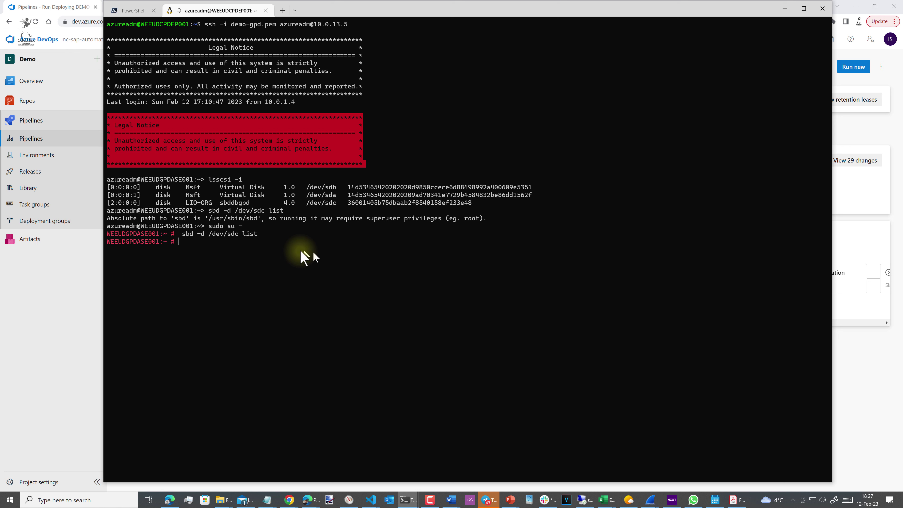
Dump the SBD header of the iSCSI disk by running sbd -d /dev/sdc dump as root.
key("Up")
key("BackSpace")
key("BackSpace")
key("BackSpace")
key("BackSpace")
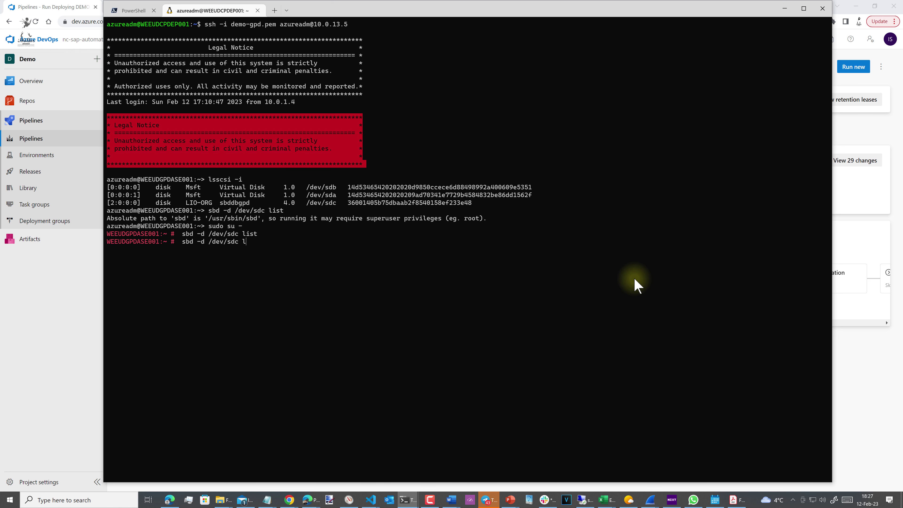
type("dump")
key("Return")
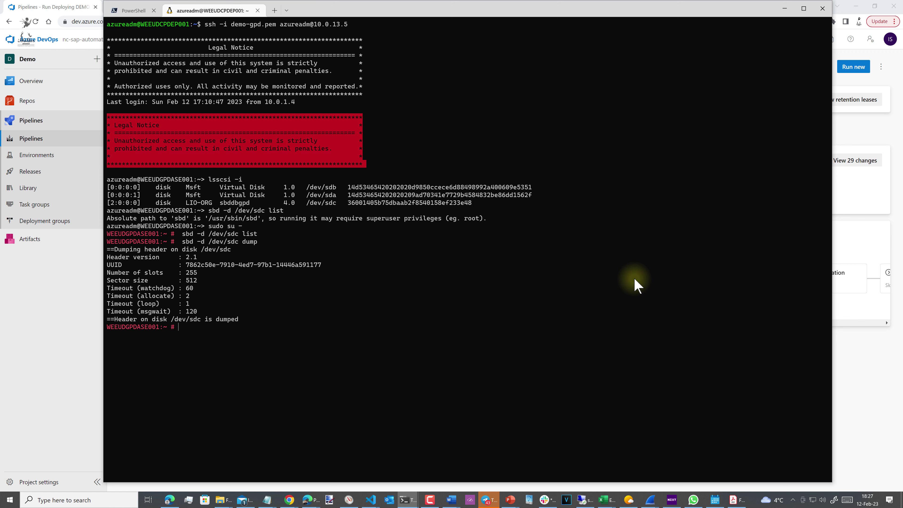
Switch to the Azure DevOps run in the browser, view the Pacemaker Configuration stage's job page and return to the run summary.
left_click(875, 357)
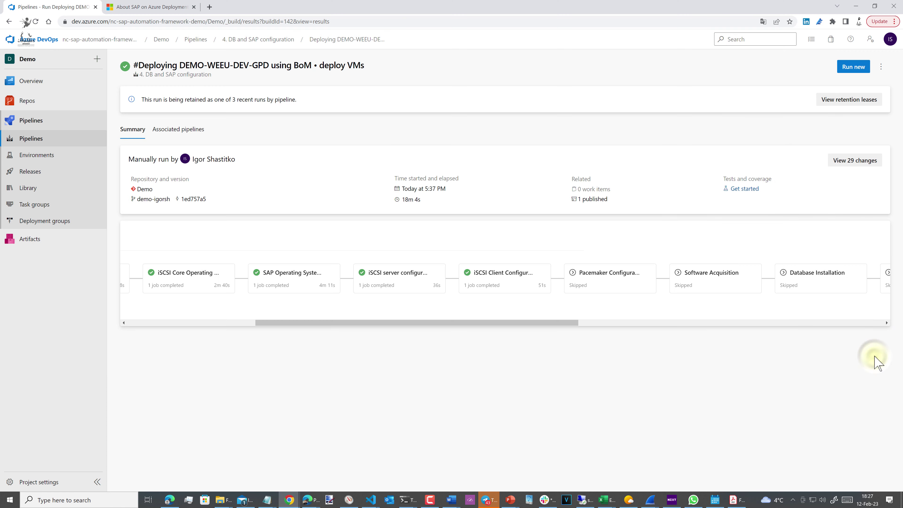
left_click(616, 283)
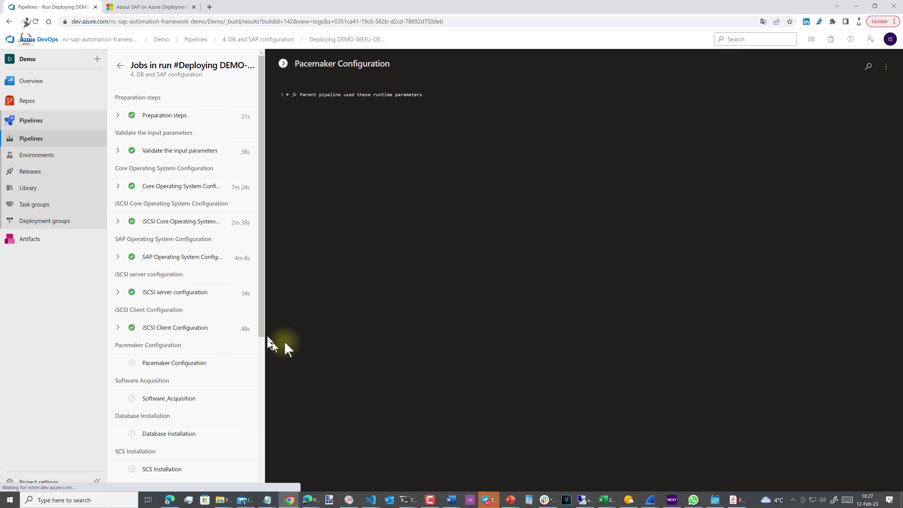
left_click(121, 66)
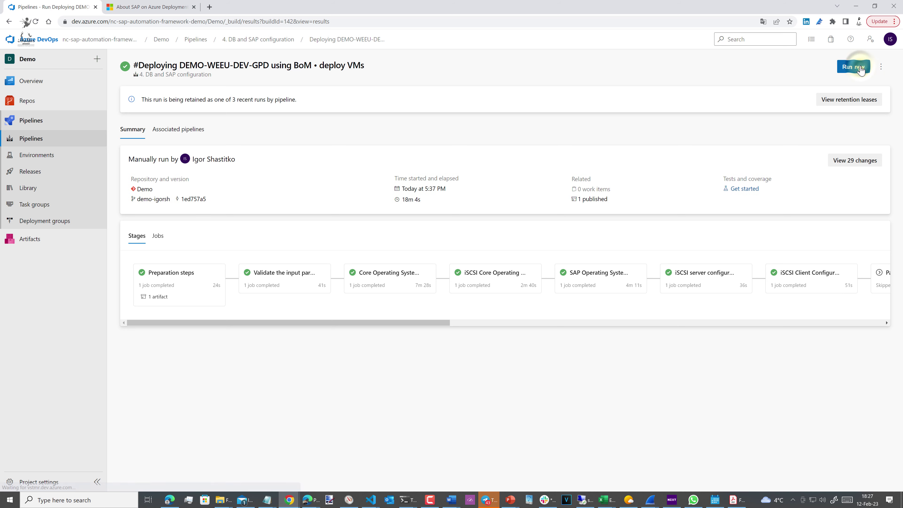
Run the pipeline again for DEMO-WEEU-DEV-GPD with the core OS, SAP OS and all iSCSI options disabled and Pacemaker installation enabled.
left_click(857, 68)
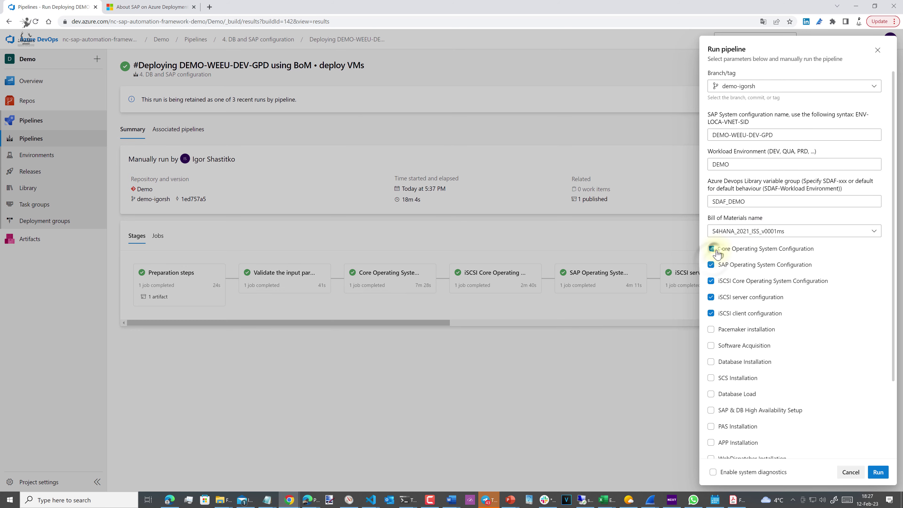
left_click(711, 248)
left_click(711, 264)
left_click(710, 281)
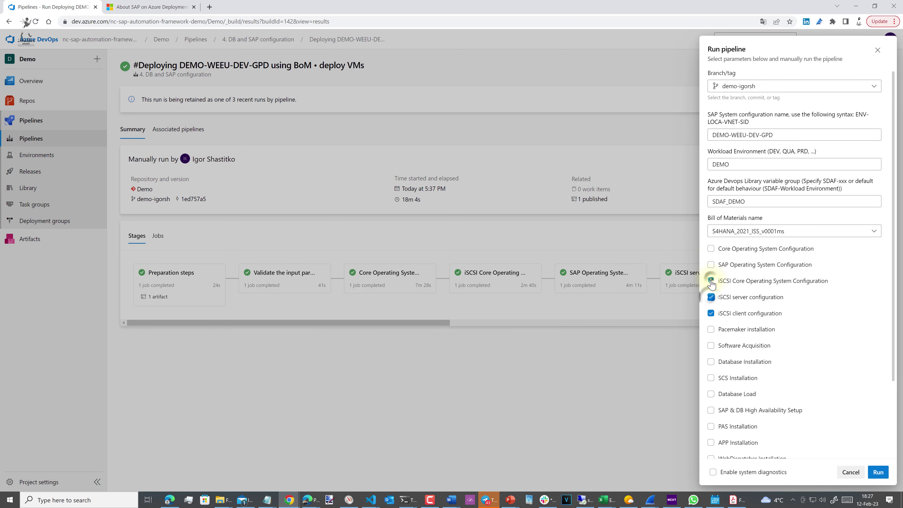
left_click(710, 297)
left_click(710, 313)
left_click(710, 329)
left_click(871, 473)
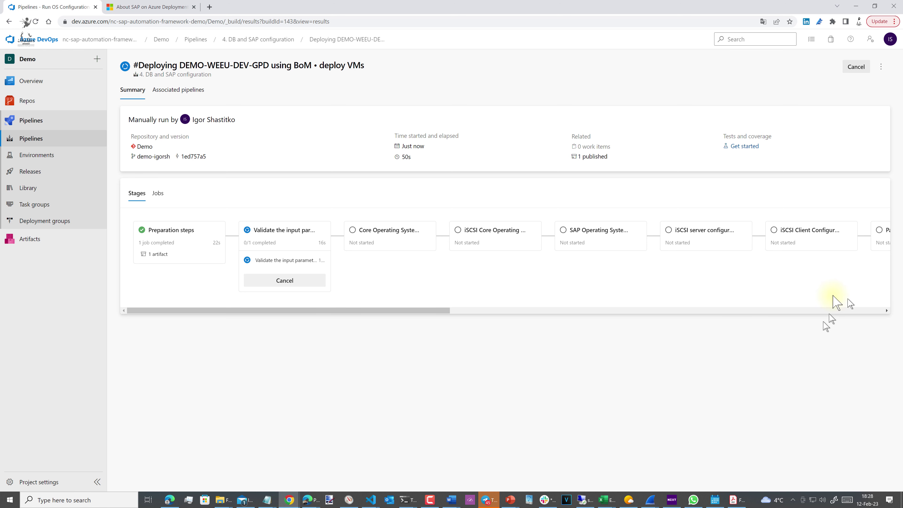
View the new run's Validate the input parameters job, and open the Pacemaker Configuration job's log.
left_click_drag(399, 309, 209, 304)
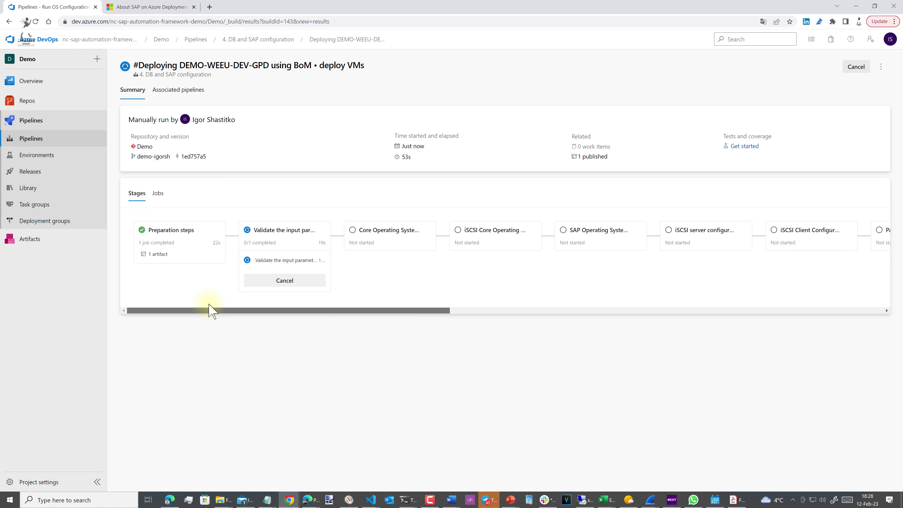
left_click(284, 260)
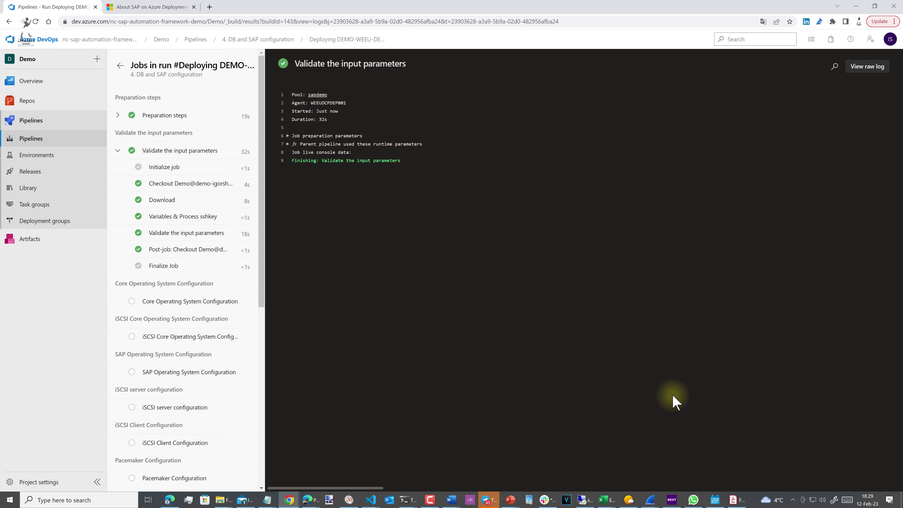
scroll(176, 270, "down", 6)
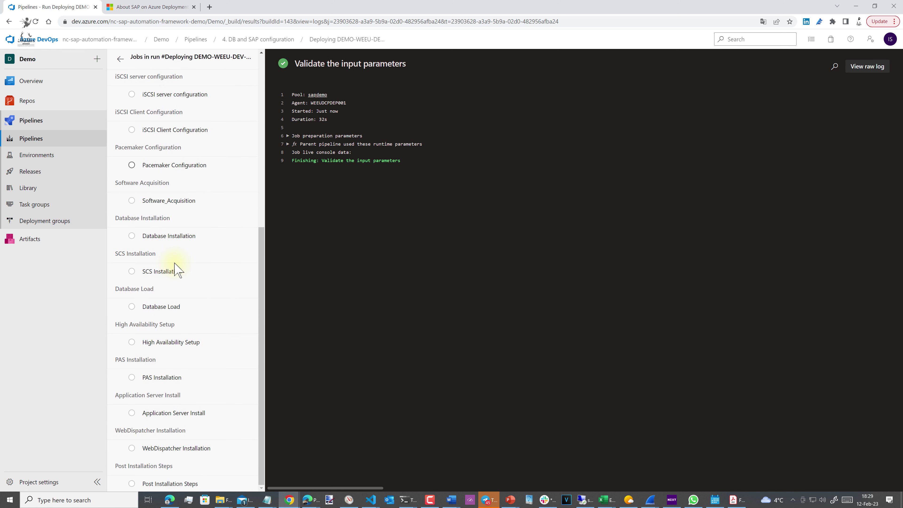
left_click(191, 170)
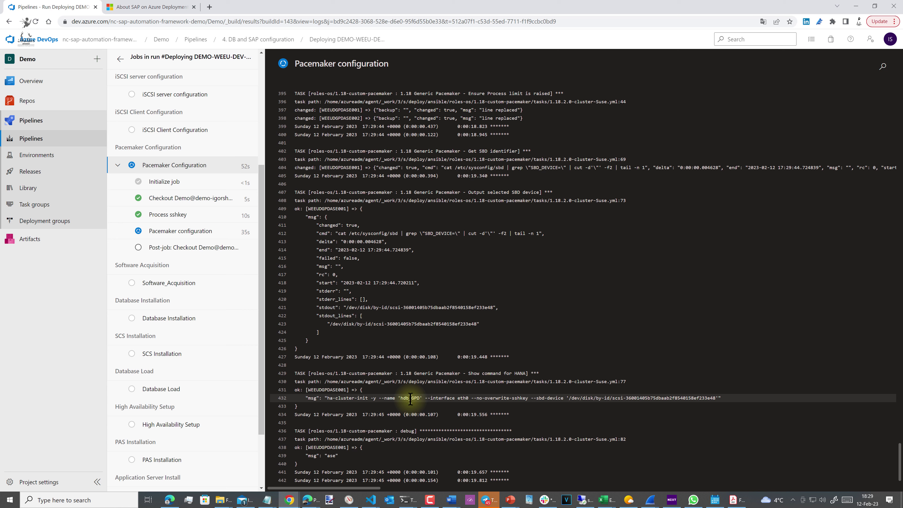
Examine the cluster name and SBD device in the log's ha-cluster-init command and follow the cluster tasks.
mouse_move(410, 399)
left_mouse_down()
mouse_move(403, 397)
mouse_move(420, 398)
left_mouse_up()
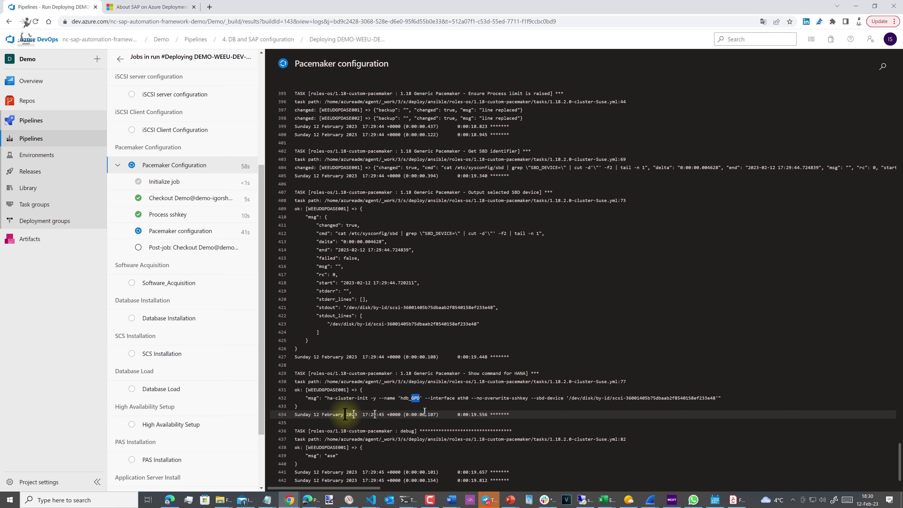
left_click(476, 400)
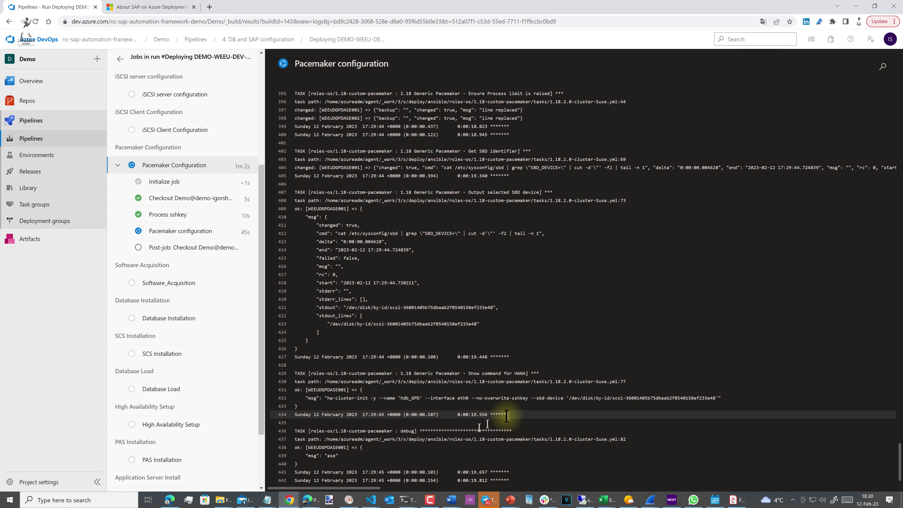
scroll(507, 415, "down", 1)
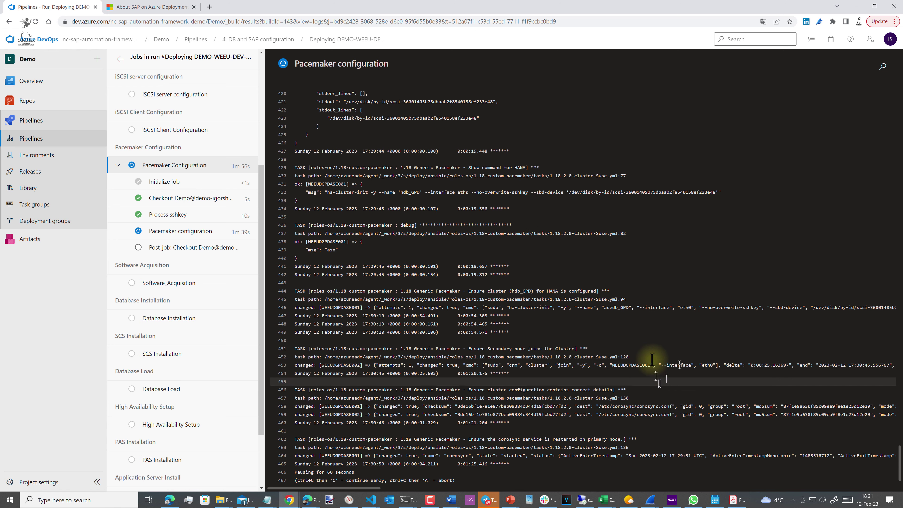
Switch to the terminal and run crm cluster status repeatedly on the database node WEEUDGPDASE001.
key("alt+Tab")
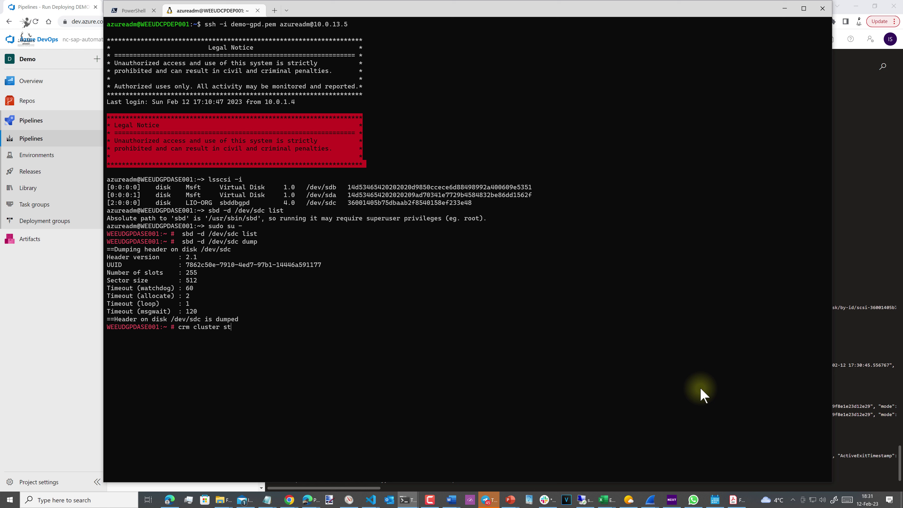
key("Return")
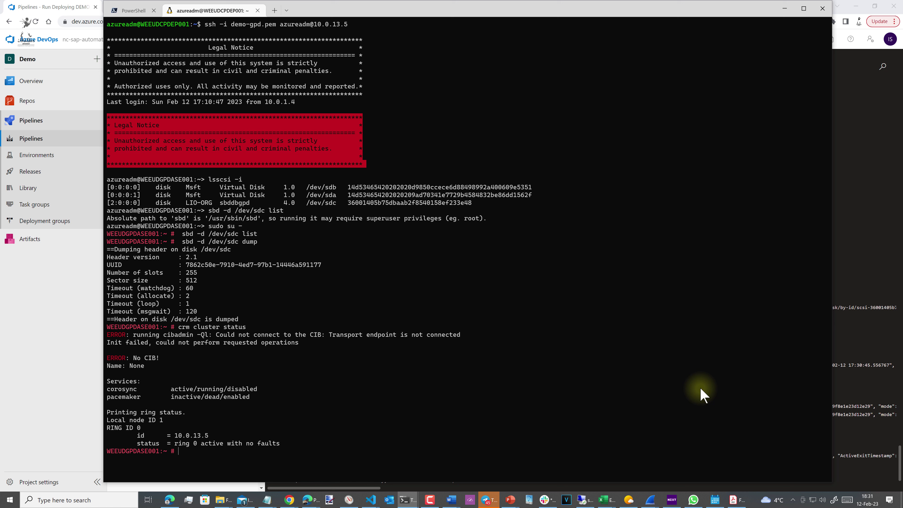
key("Up")
key("Return")
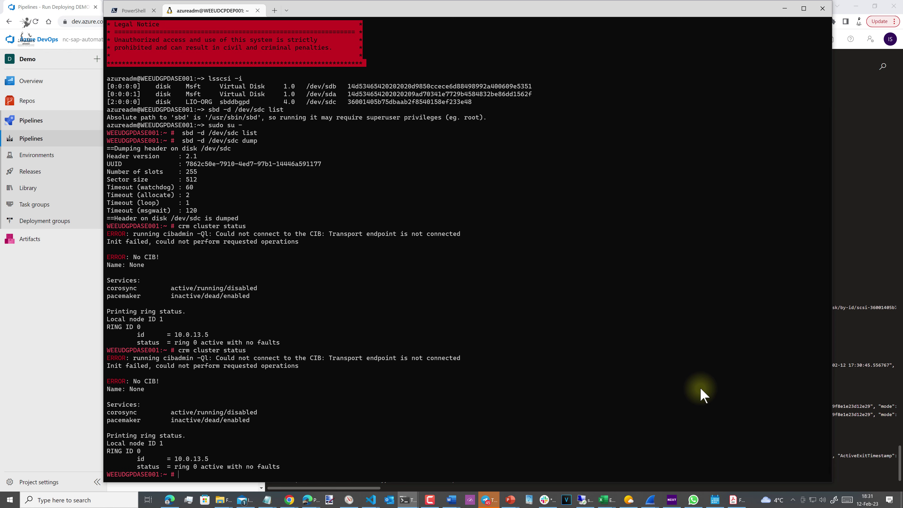
key("Up")
key("Return")
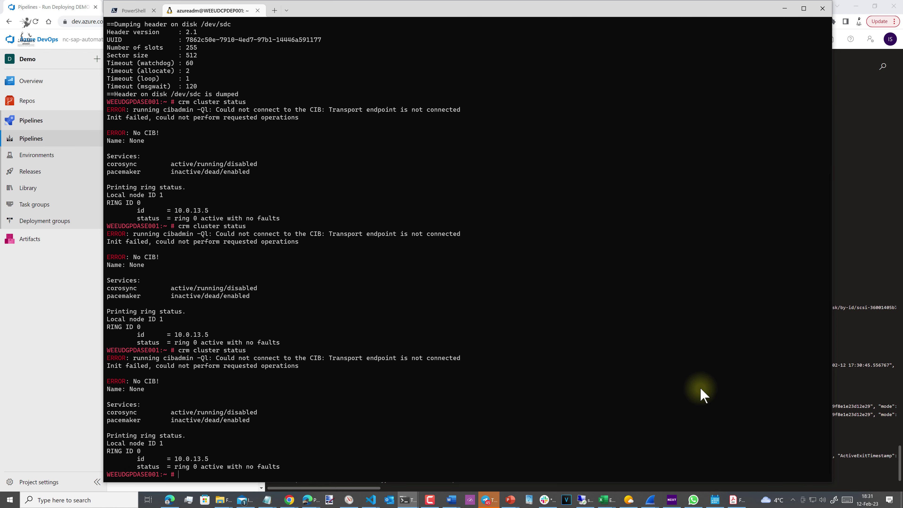
key("Up")
key("Return")
key("Up")
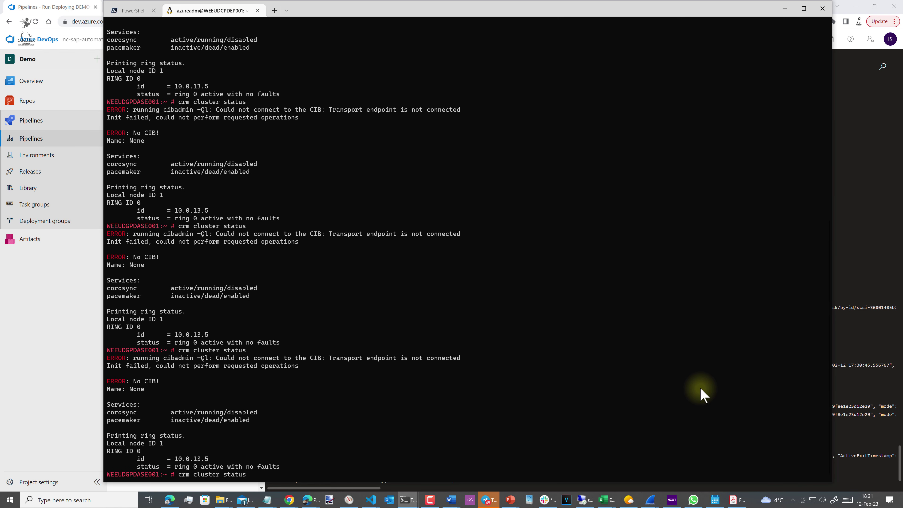
key("Return")
key("Up")
key("Down")
key("Up")
key("Return")
key("Up")
key("Return")
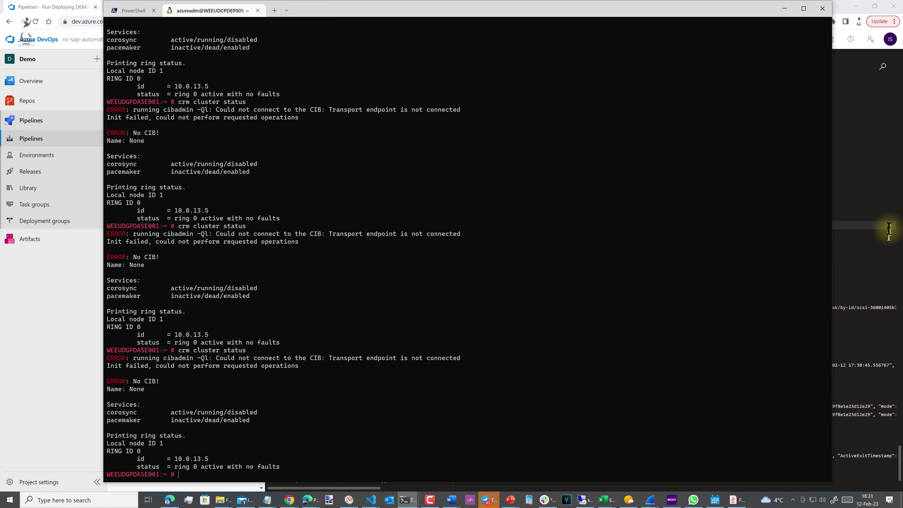
left_click(882, 239)
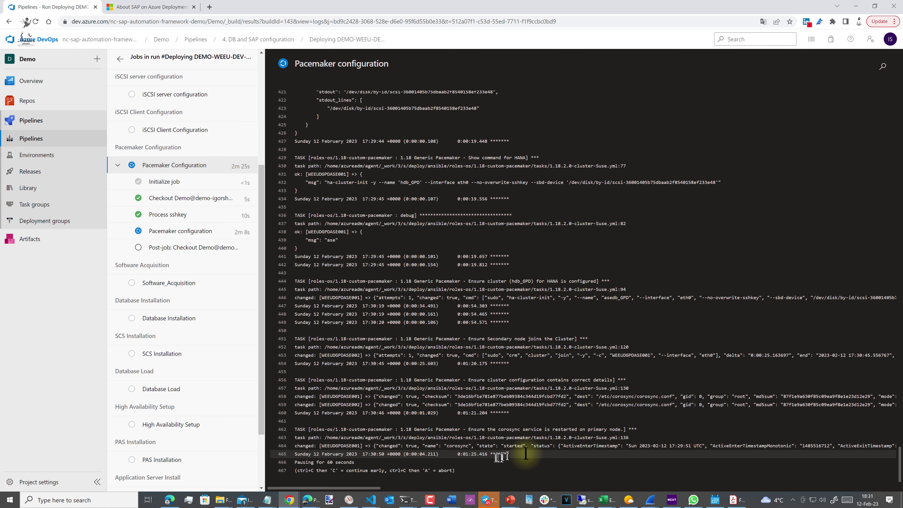
key("alt+Tab")
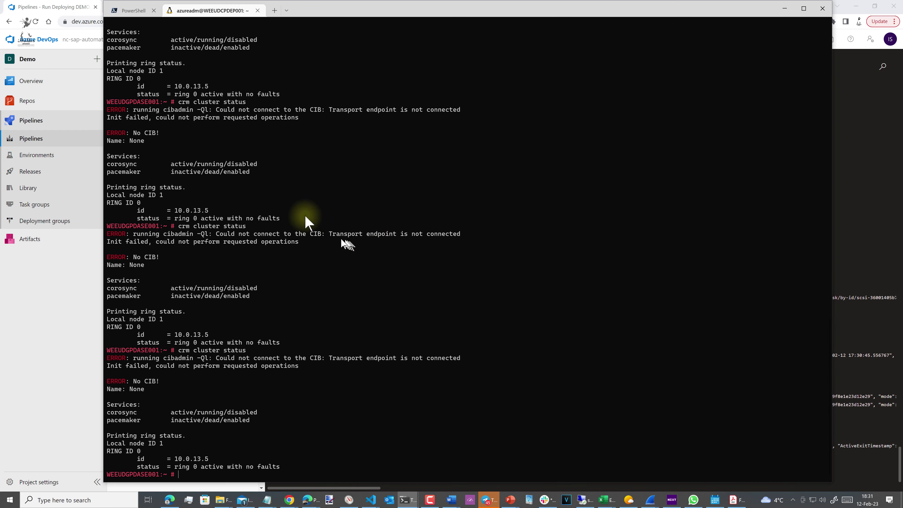
type("ex")
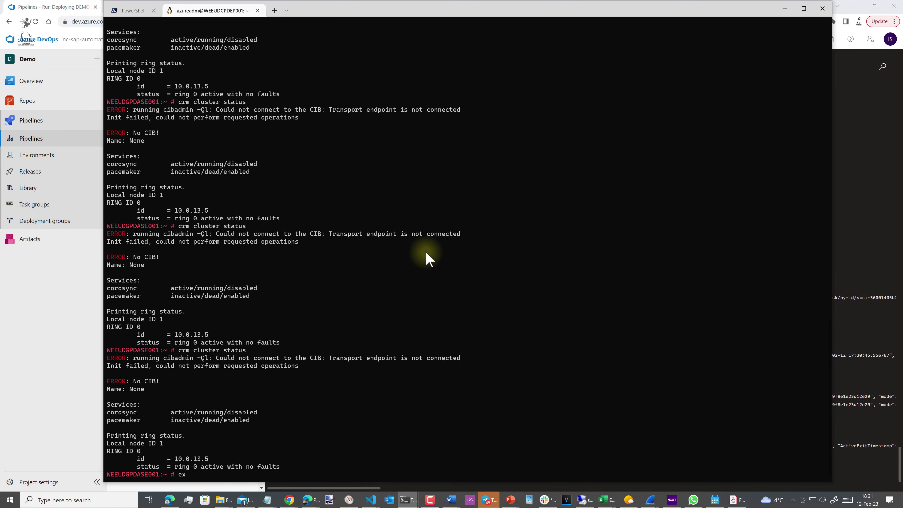
type("it")
key("Return")
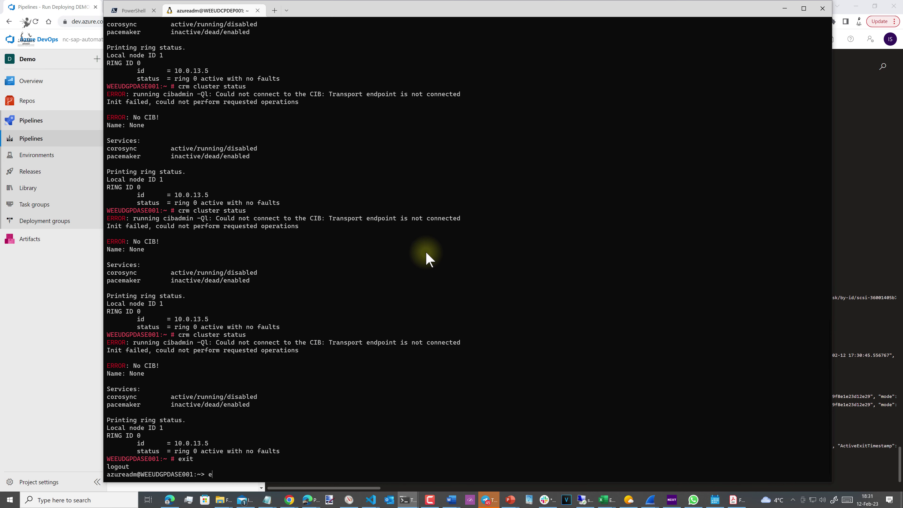
key("Return")
key("Up")
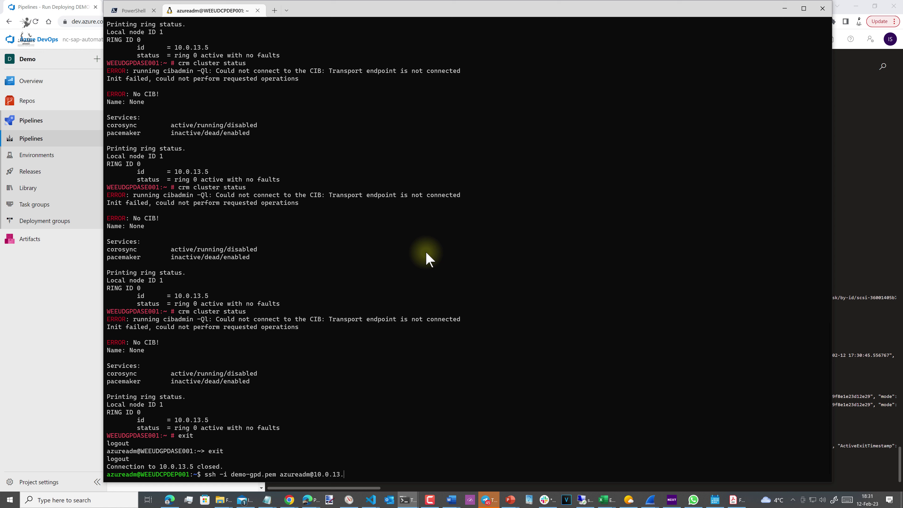
type("7")
key("Return")
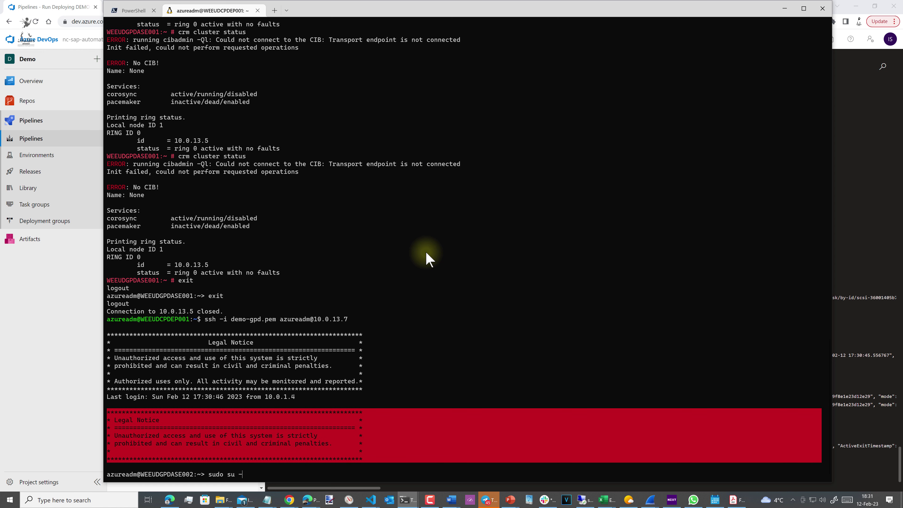
Switch to a root shell with sudo su - on WEEUDGPDASE002 and run crm cluster status.
type("sudo su -")
key("Return")
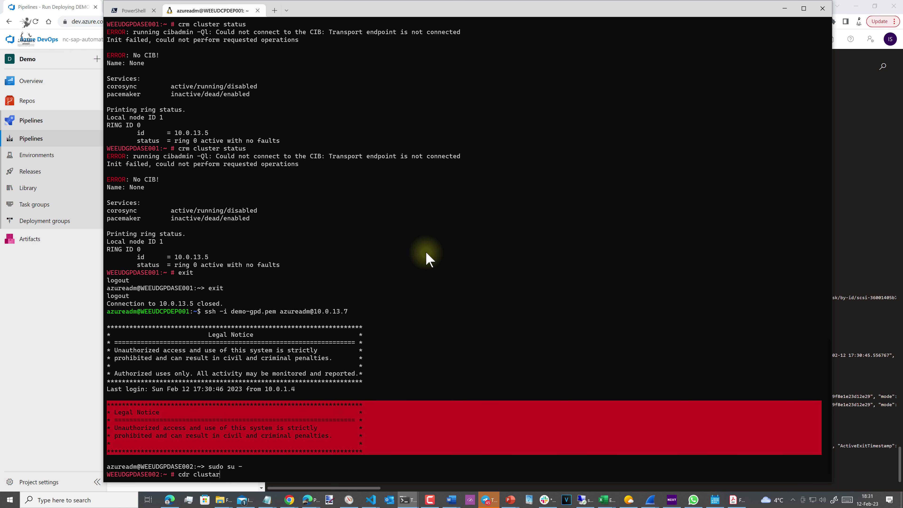
key("BackSpace")
key("BackSpace")
key("BackSpace")
type("er status")
key("Return")
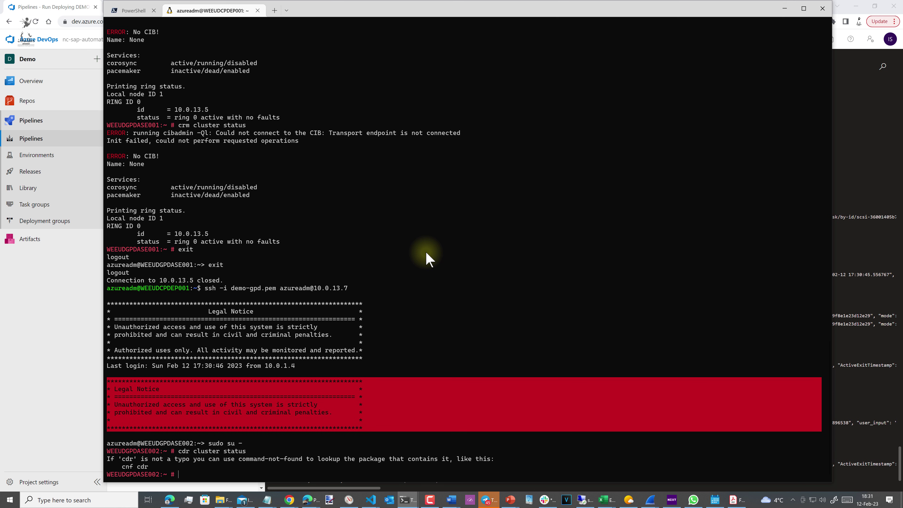
key("Up")
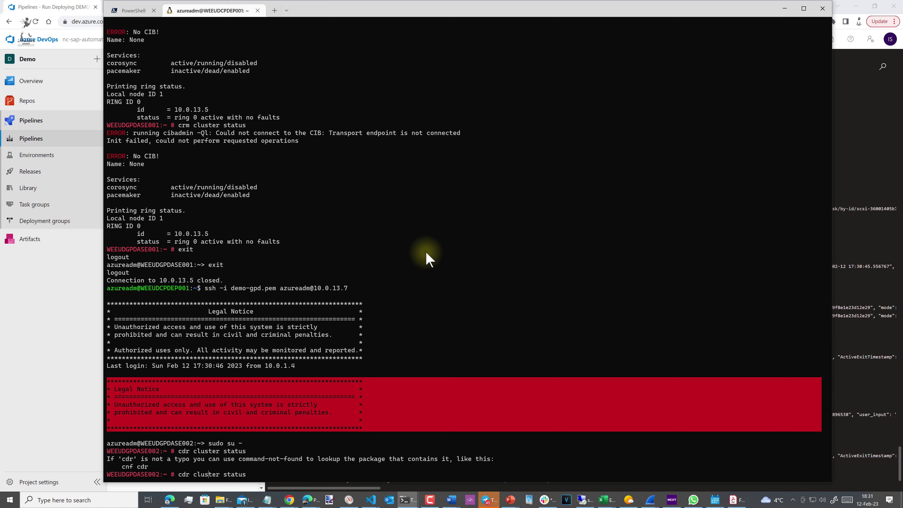
key("BackSpace")
type("m")
key("Return")
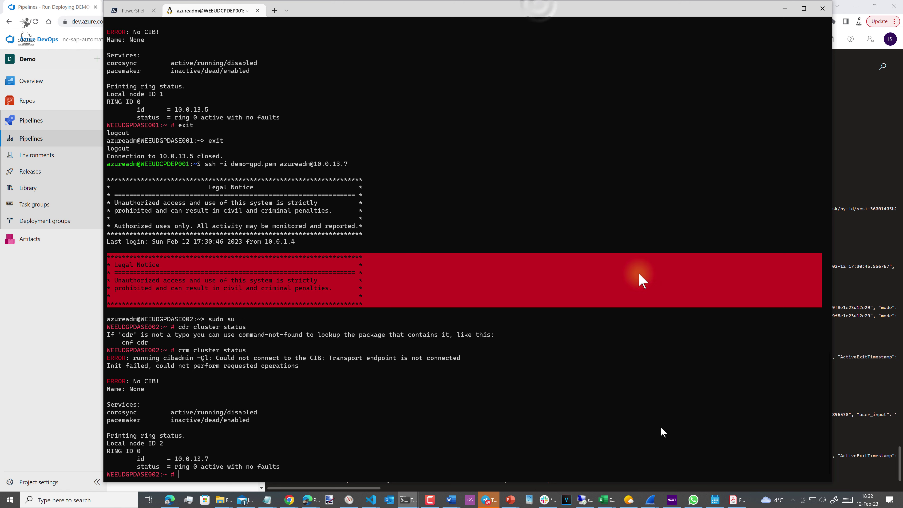
key("alt+Tab")
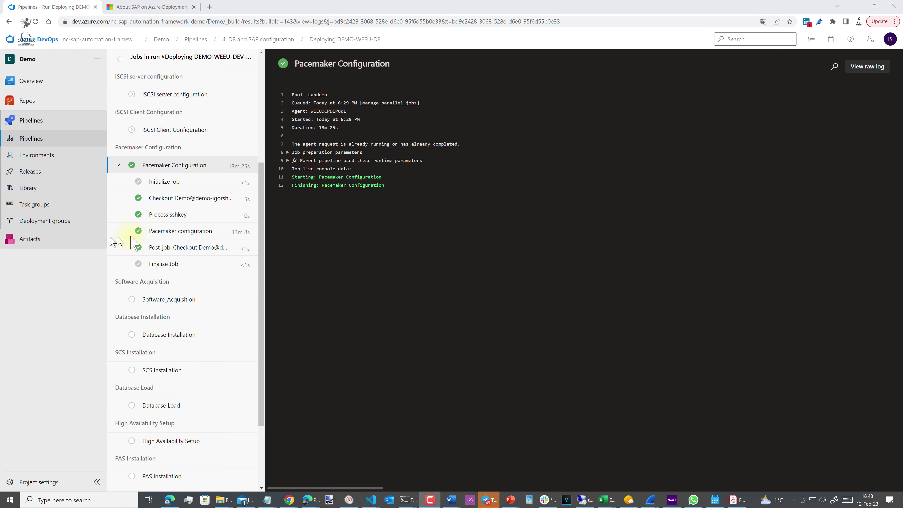
left_click(408, 499)
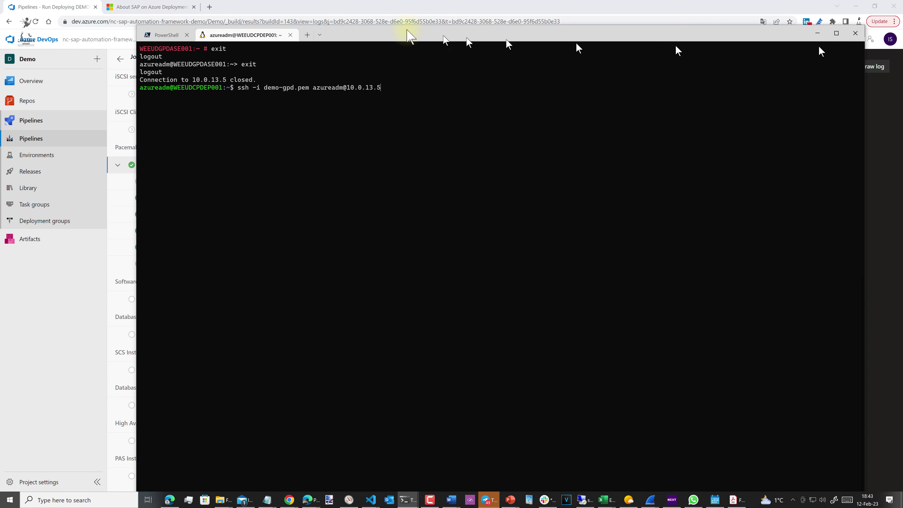
key("Return")
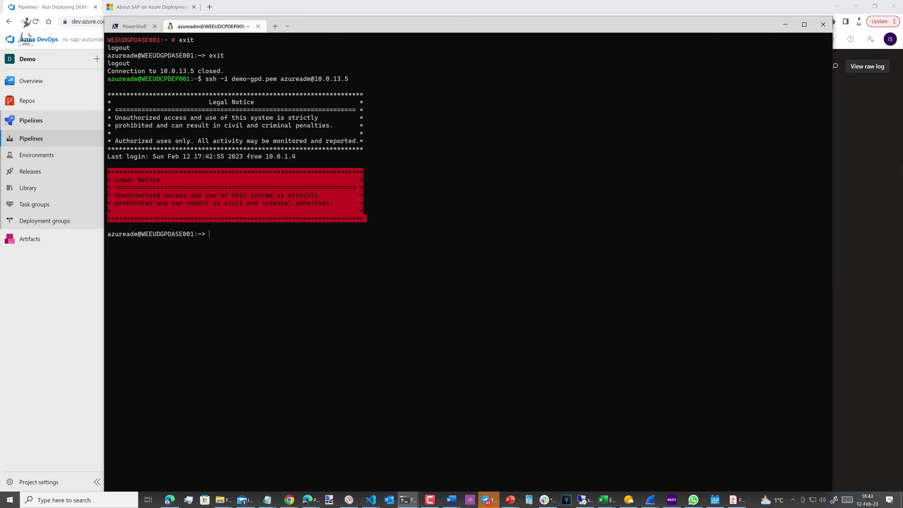
Switch to a root shell with sudo su - on WEEUDGPDASE001 and run crm status show.
type("sudo su -")
key("Return")
type("crm status s")
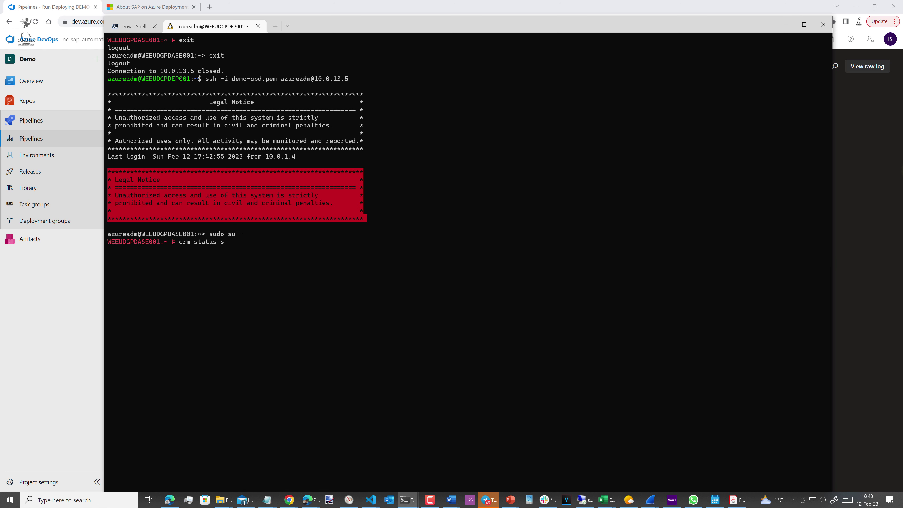
type("how")
key("Return")
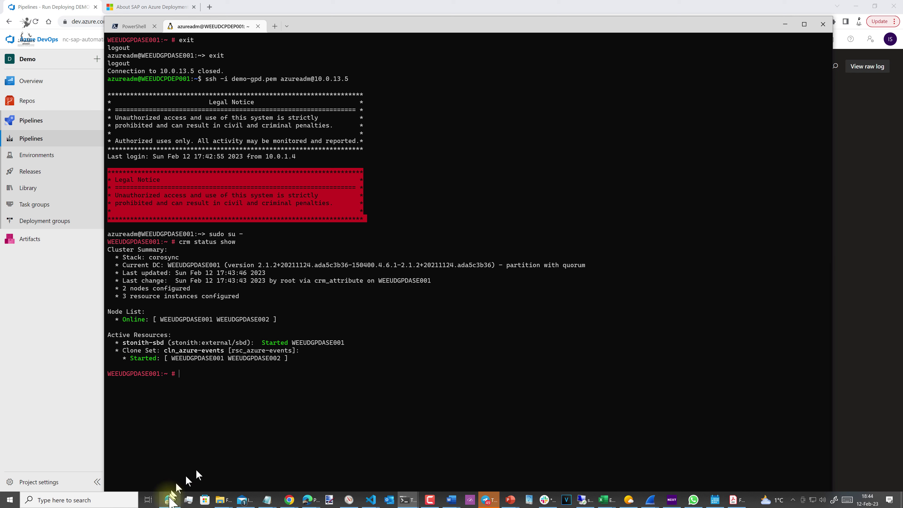
Switch to the Azure portal and open the IP configurations of the WEEUDGPDASE001 virtual machine's network interface.
mouse_move(170, 503)
left_click(171, 475)
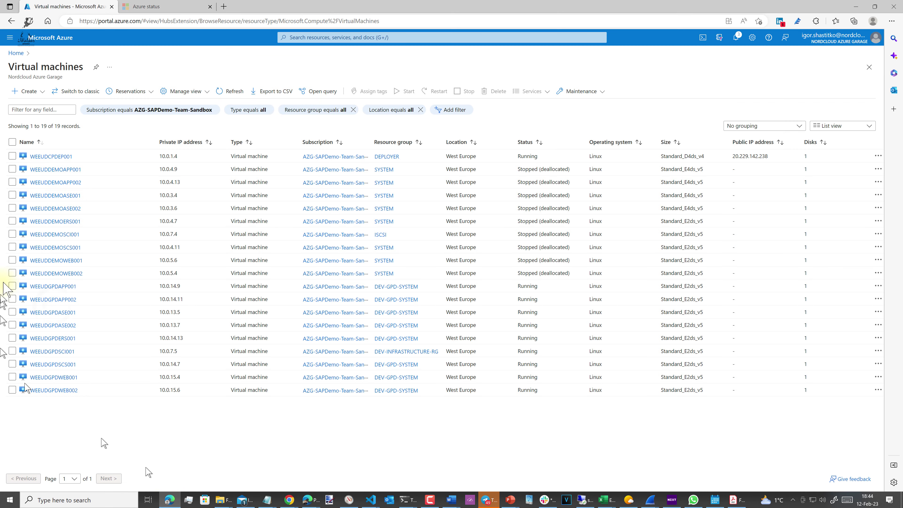
left_click(54, 312)
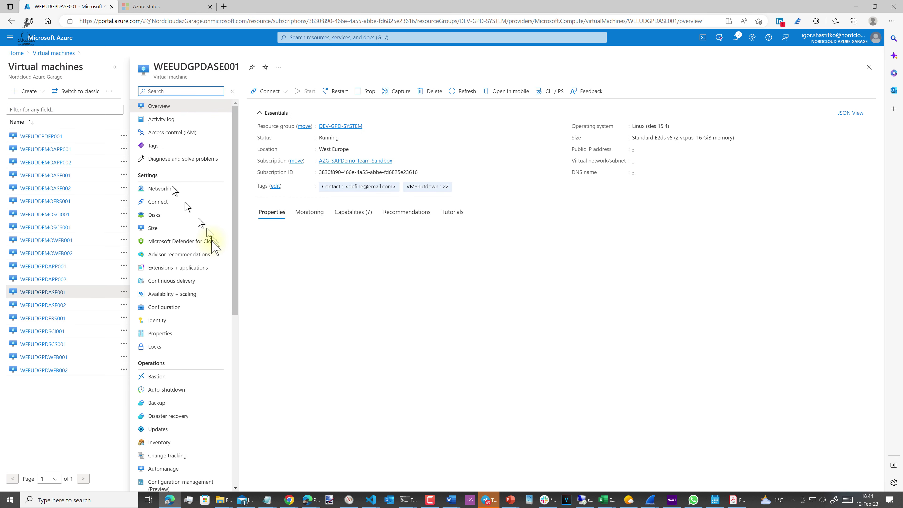
left_click(162, 188)
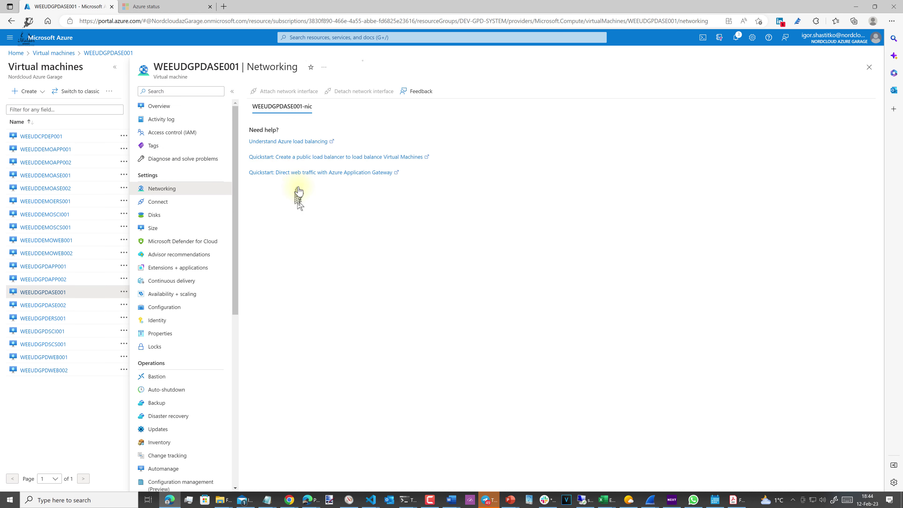
left_click(330, 149)
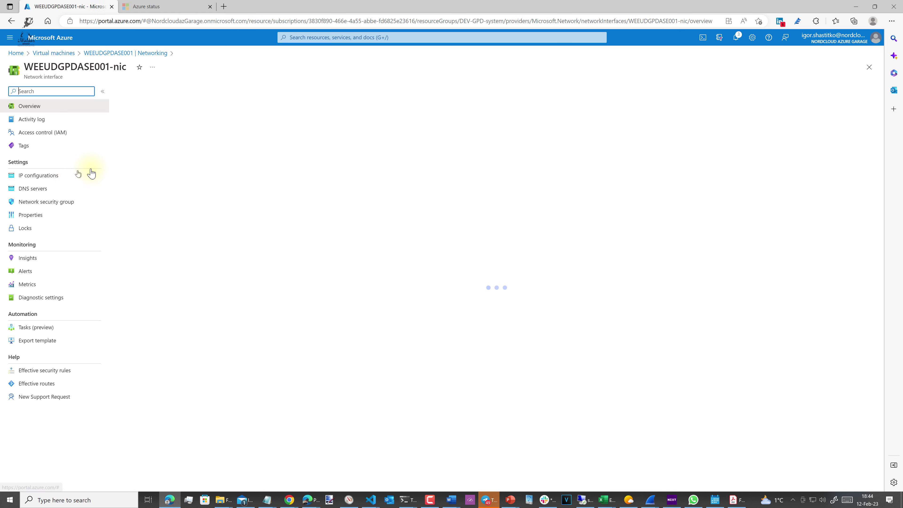
left_click(38, 175)
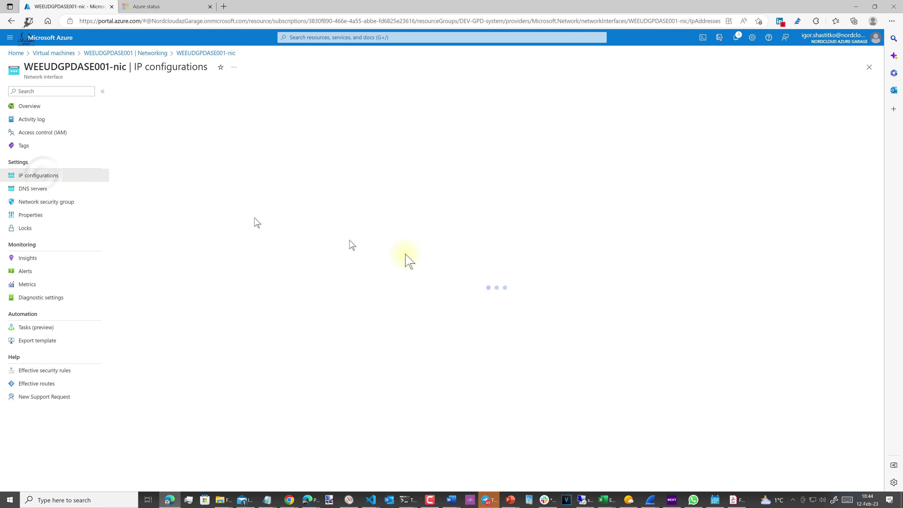
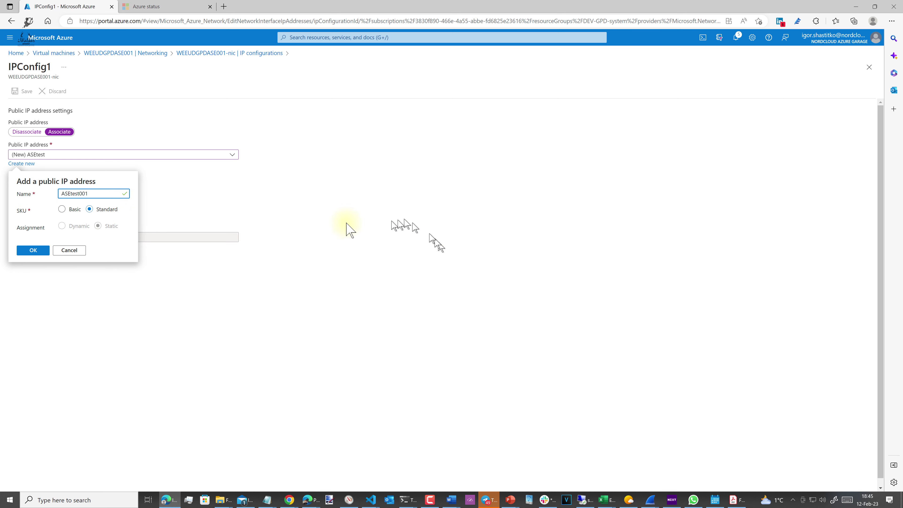
Add a new Standard public IP address named ASEtest001 to IPConfig1 and check the portal notifications.
left_click(33, 250)
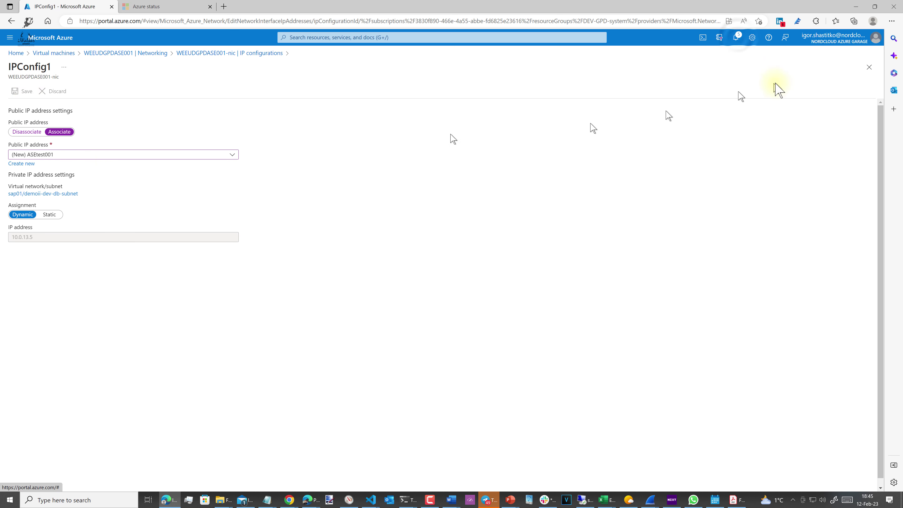
left_click(743, 45)
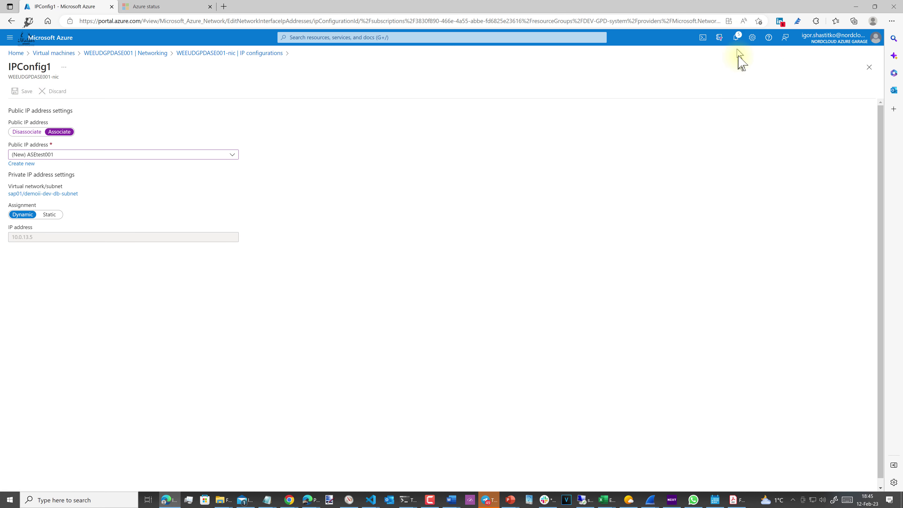
left_click(736, 38)
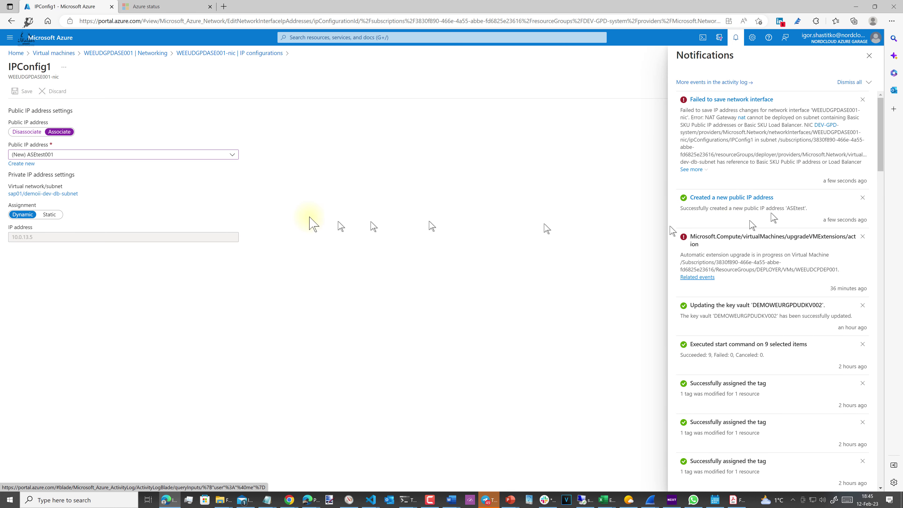
left_click(736, 37)
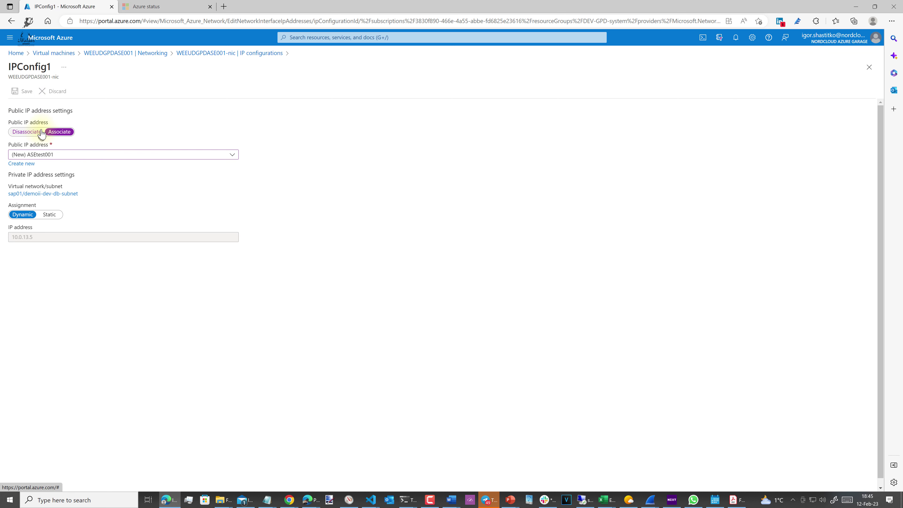
left_click(753, 37)
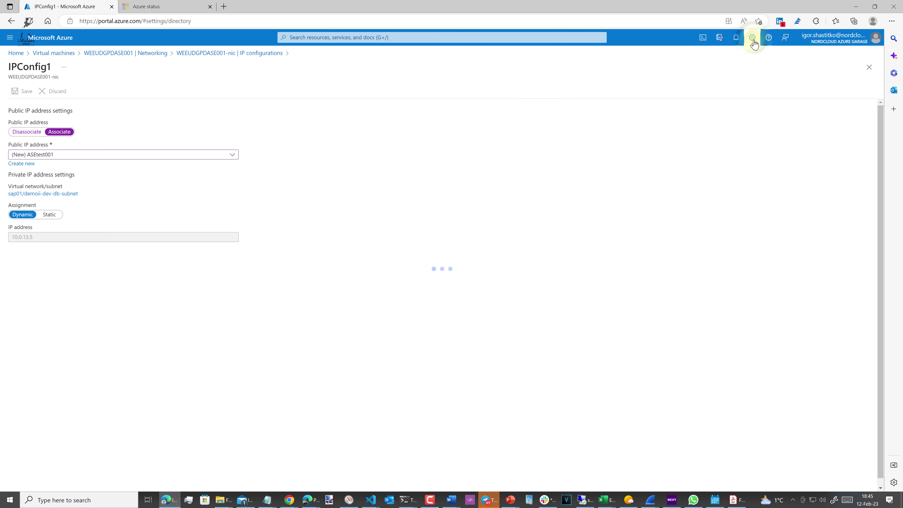
left_click(753, 38)
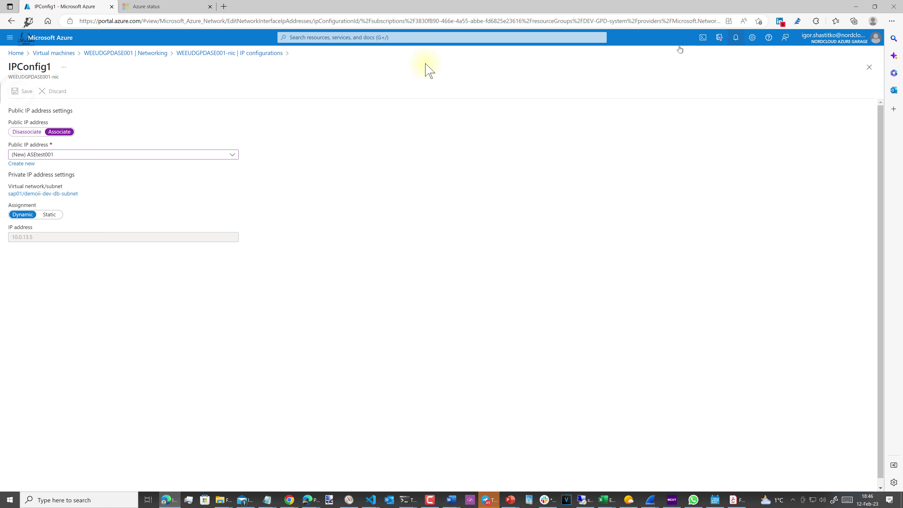
Try again to associate ASEtest001 with IPConfig1, recheck the notifications and return to the network interface's IP configurations.
left_click(53, 155)
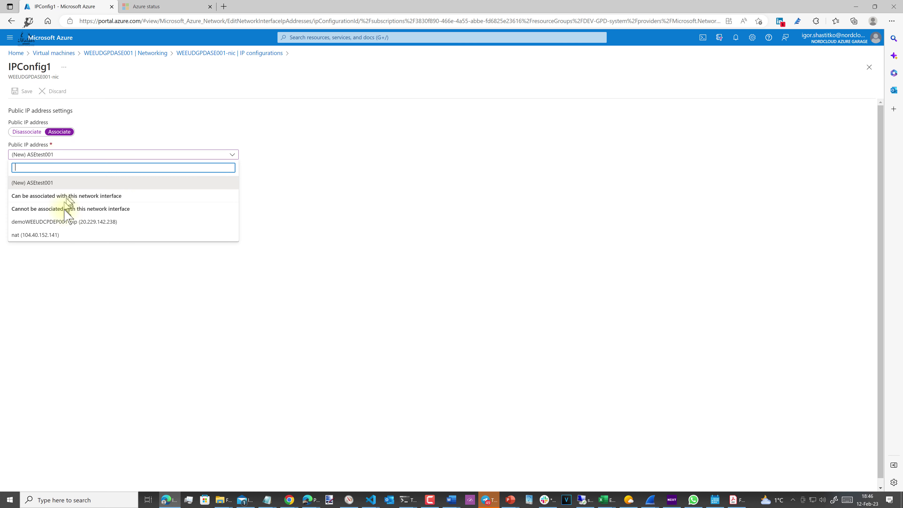
left_click(24, 183)
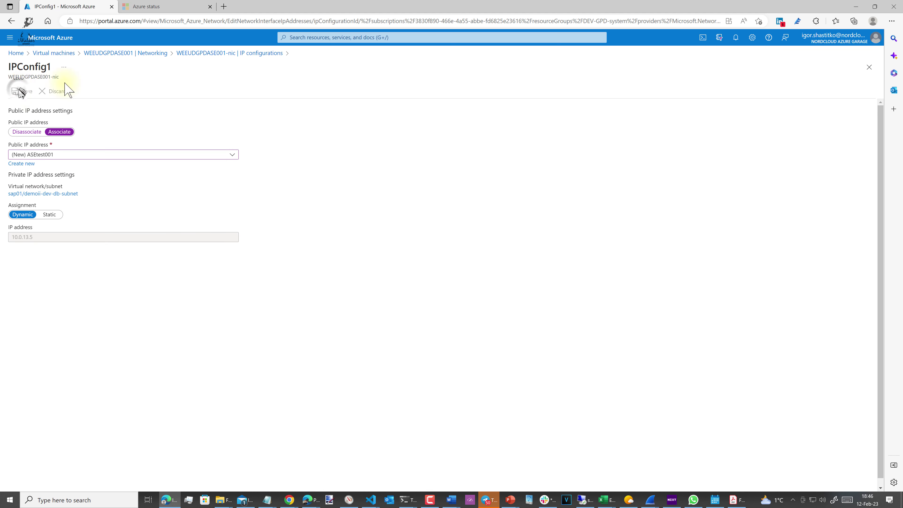
left_click(735, 39)
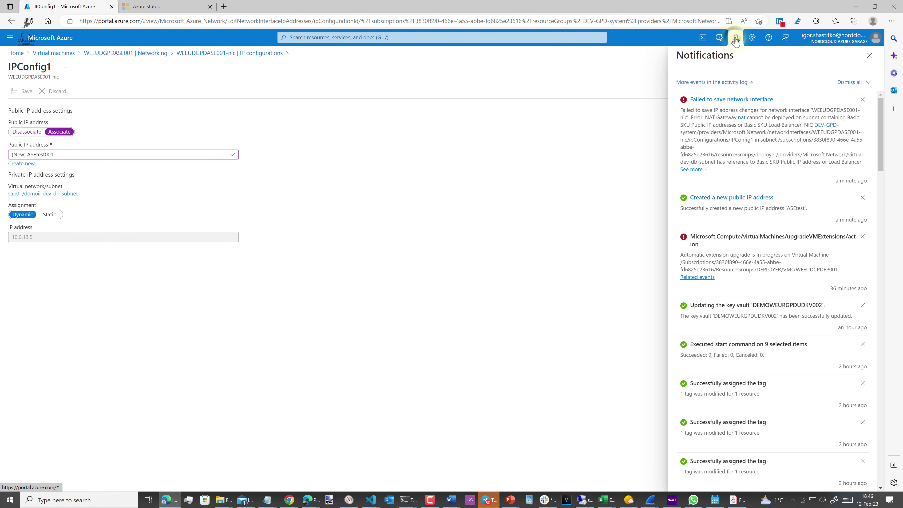
left_click(736, 39)
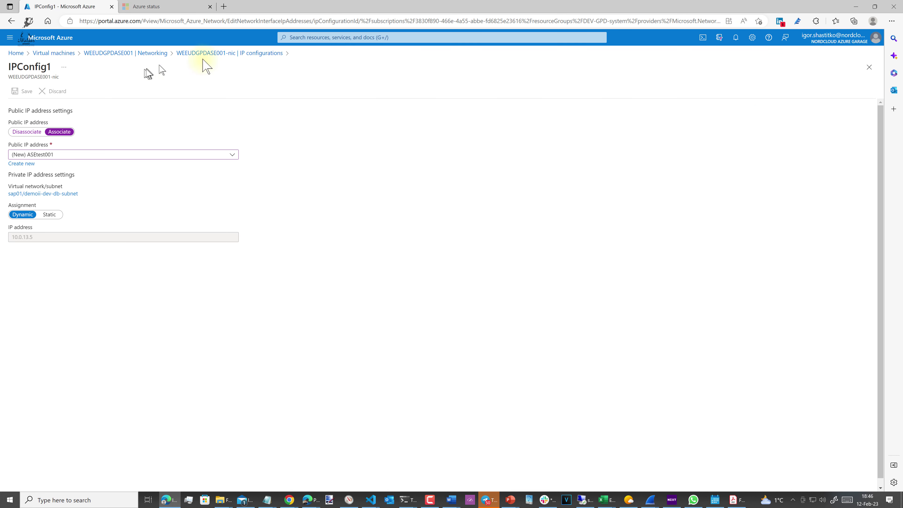
left_click(255, 57)
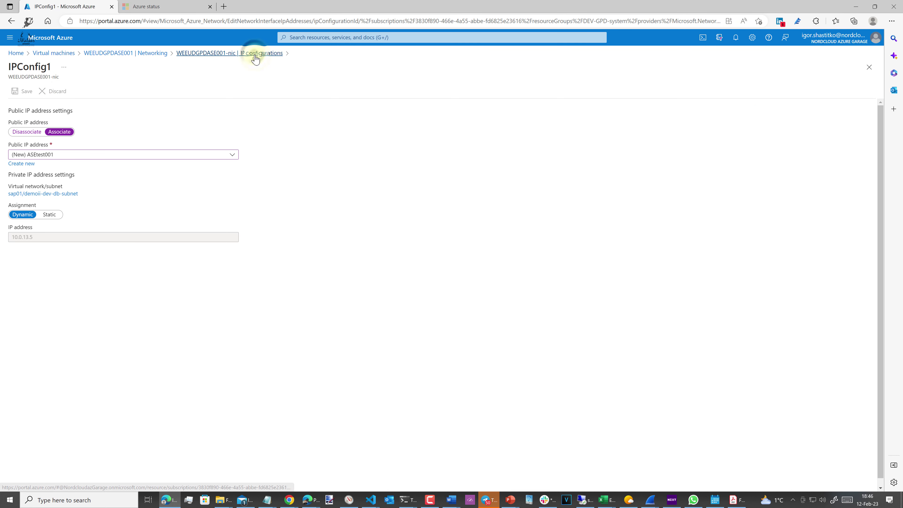
left_click(478, 68)
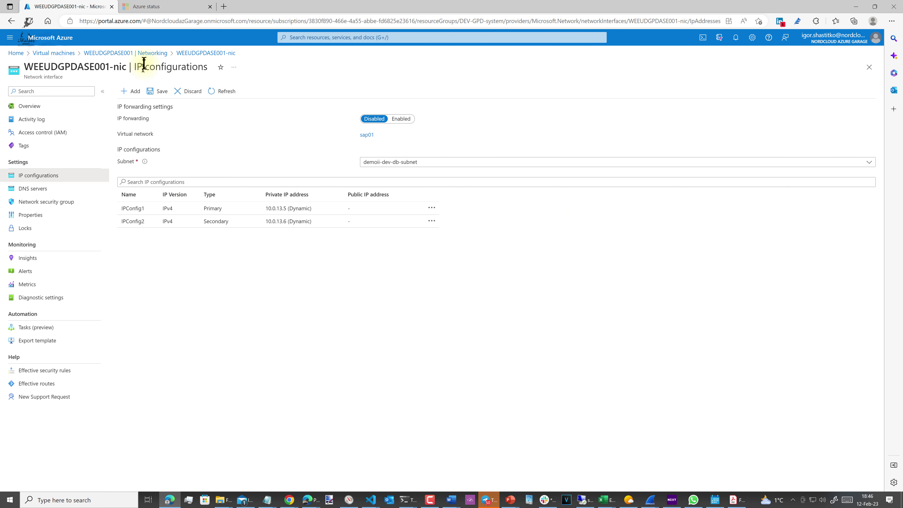
Search the portal for Public IP addresses and inspect the properties of the ASEtest address.
left_click(51, 53)
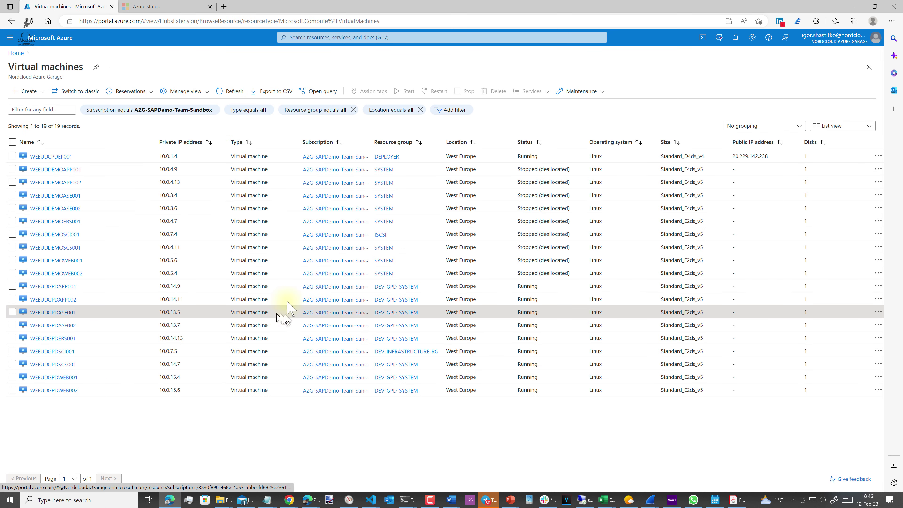
left_click(327, 37)
type("Public")
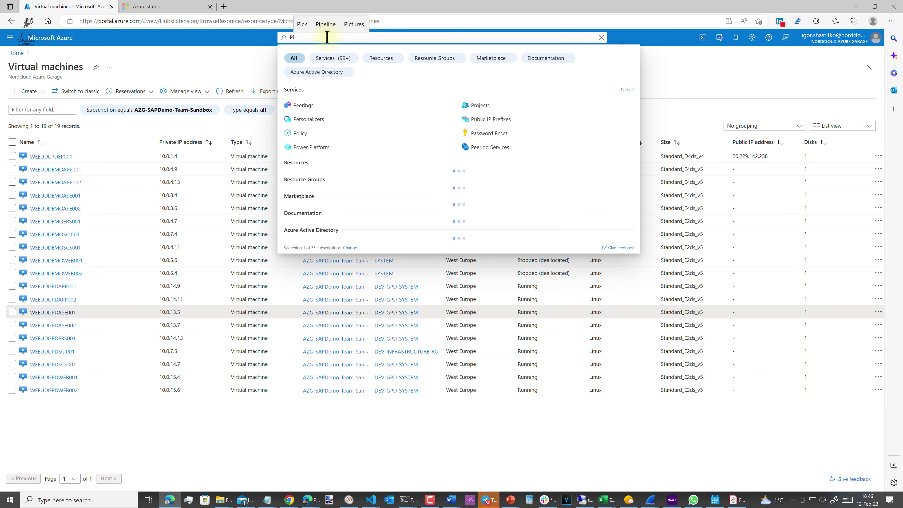
type(" IP")
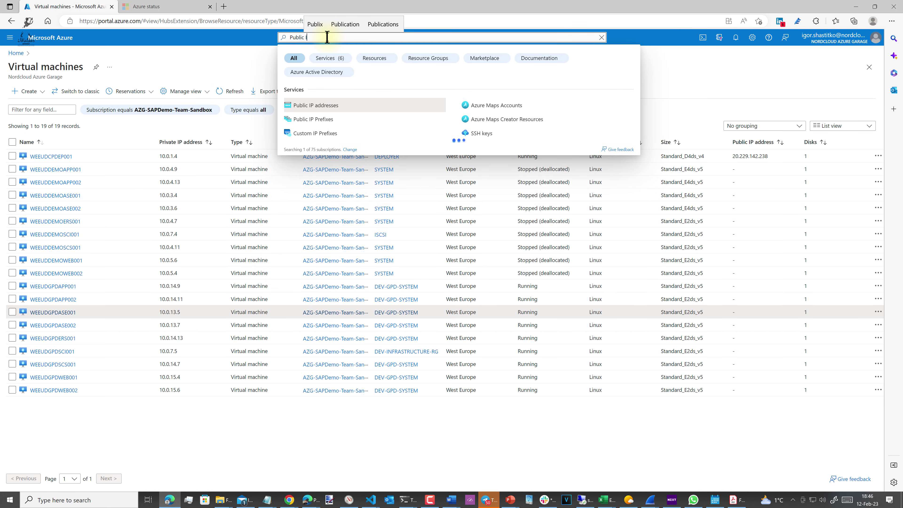
left_click(326, 108)
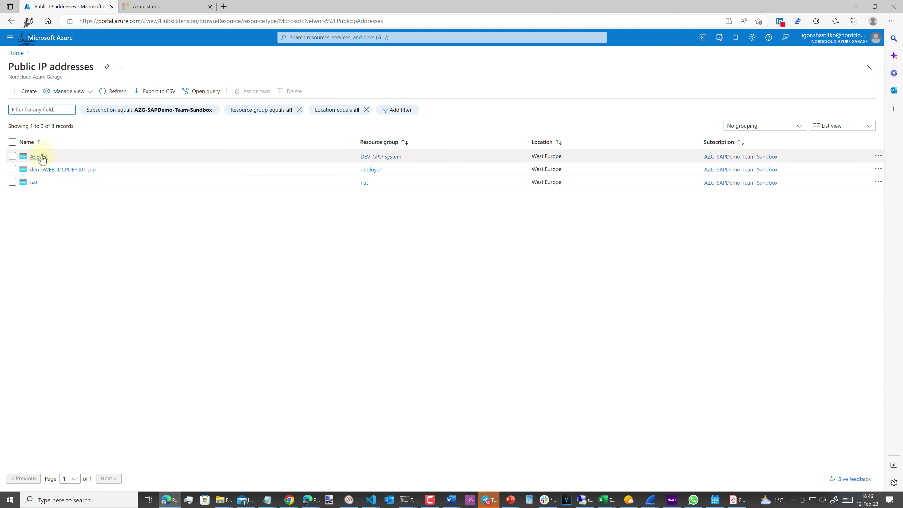
left_click(39, 157)
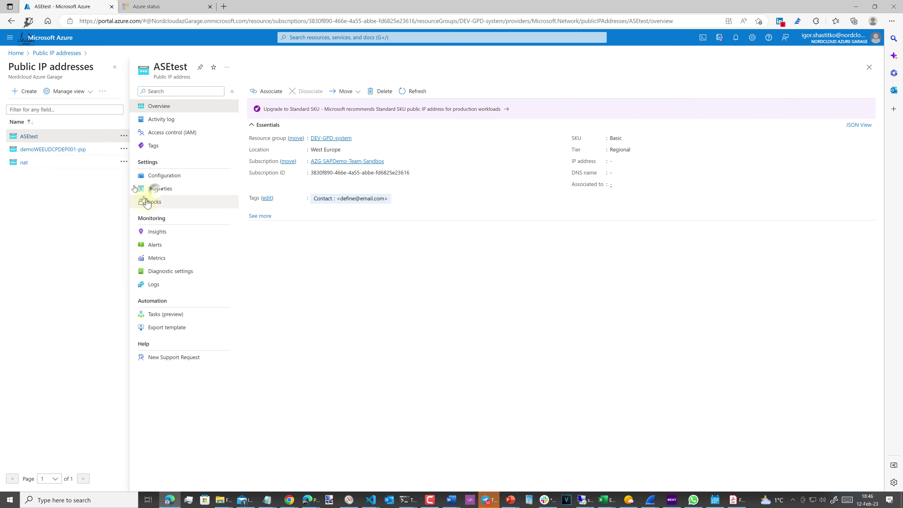
left_click(154, 189)
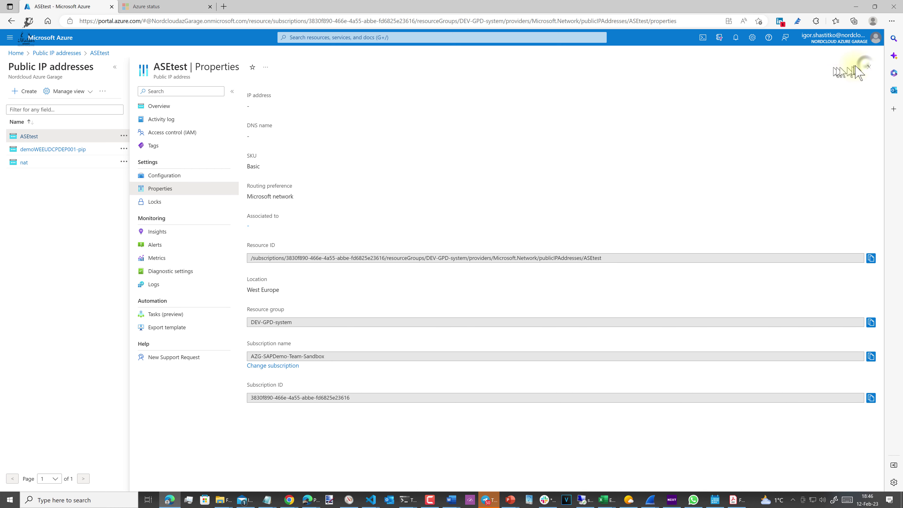
left_click(867, 67)
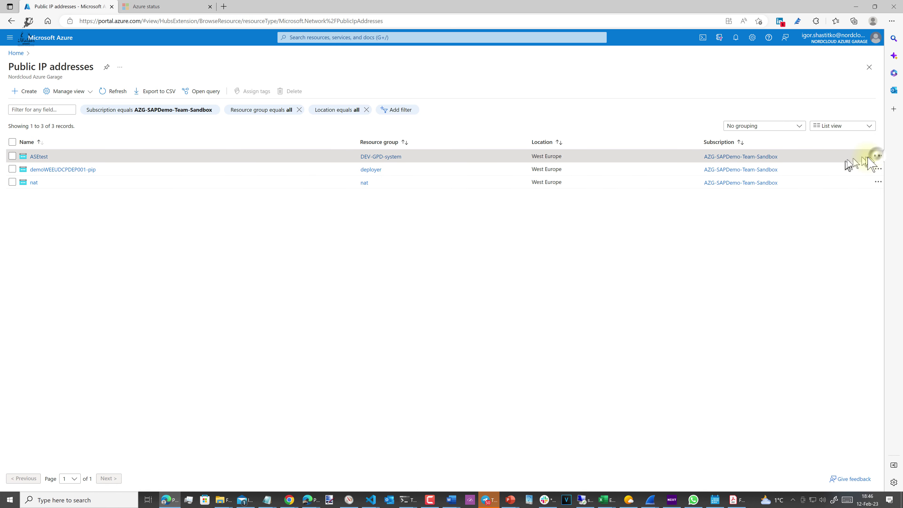
Delete the ASEtest public IP address, confirming the deletion with yes.
left_click(877, 158)
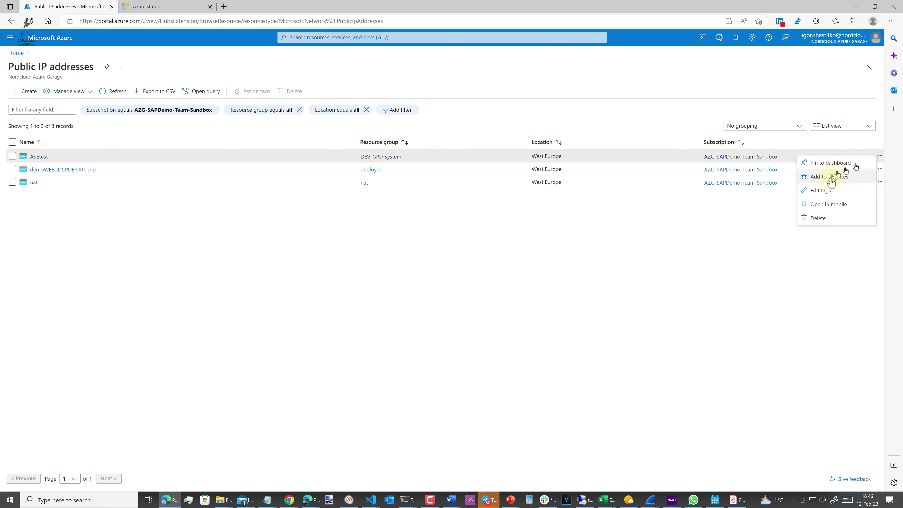
left_click(824, 217)
type("y")
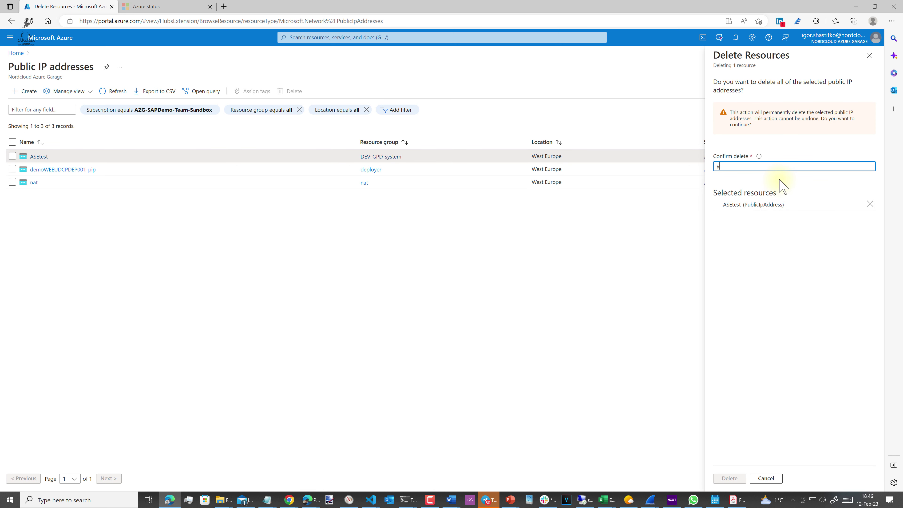
type("es")
left_click(729, 478)
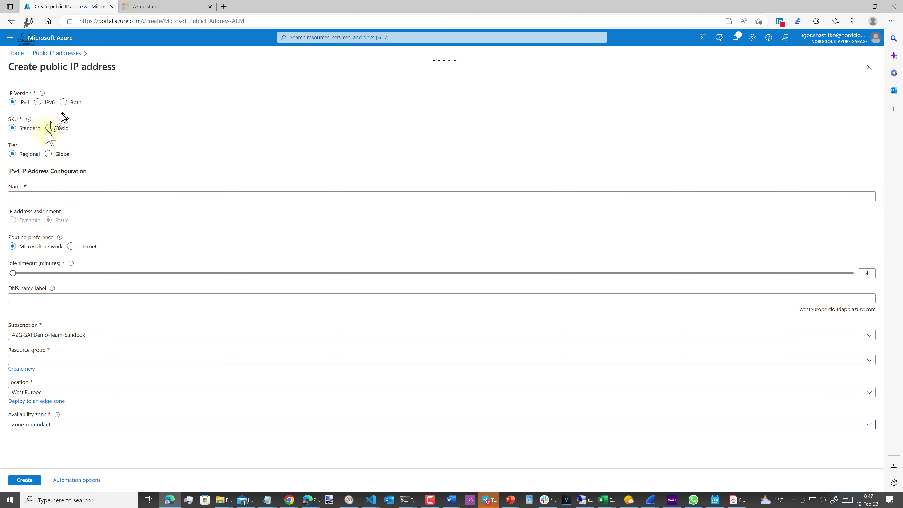
Name the new IPv4 Standard public IP address ASEhatest001.
left_click(35, 195)
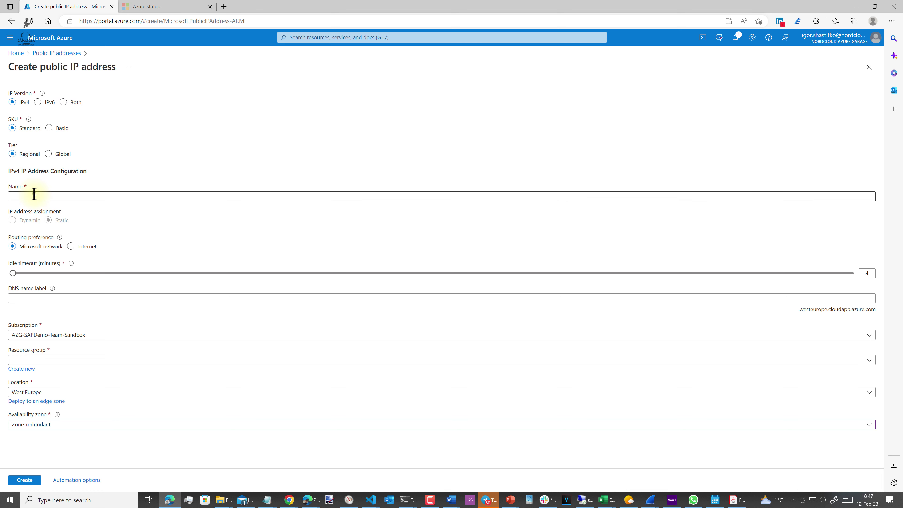
type("ASE")
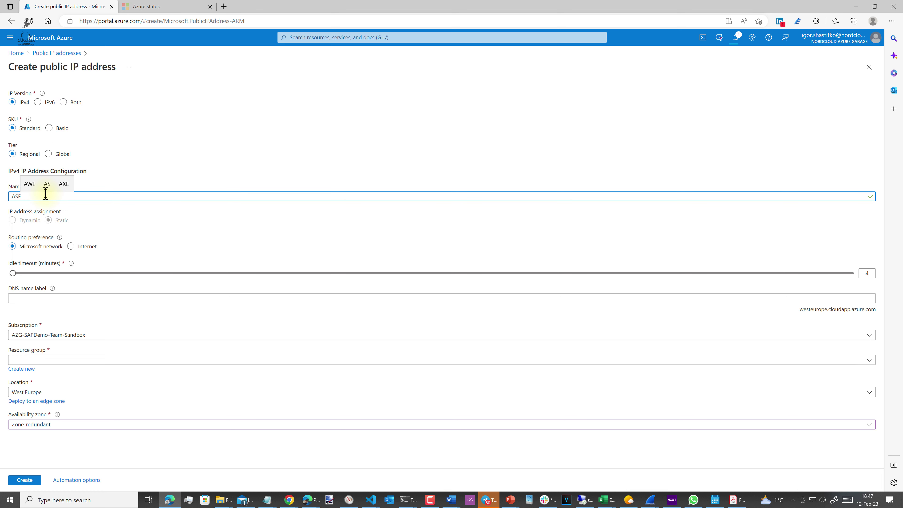
type("hate")
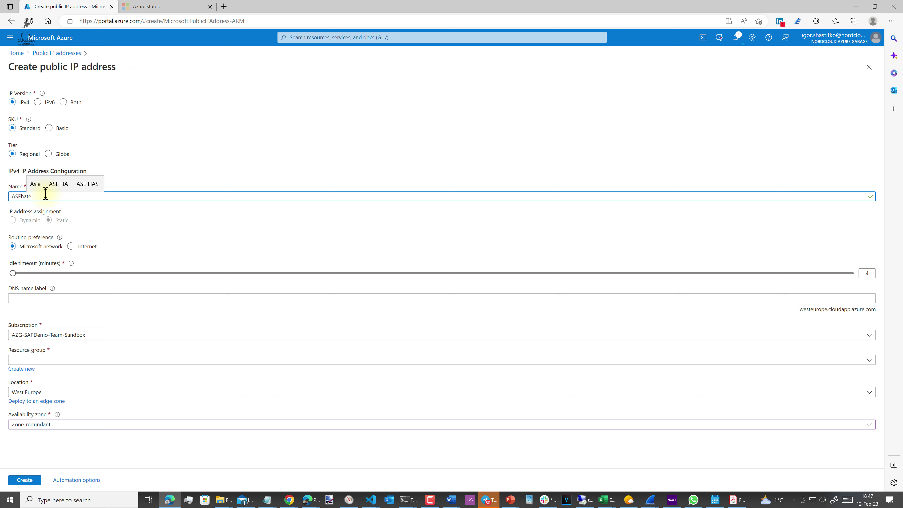
type("st001")
key("Tab")
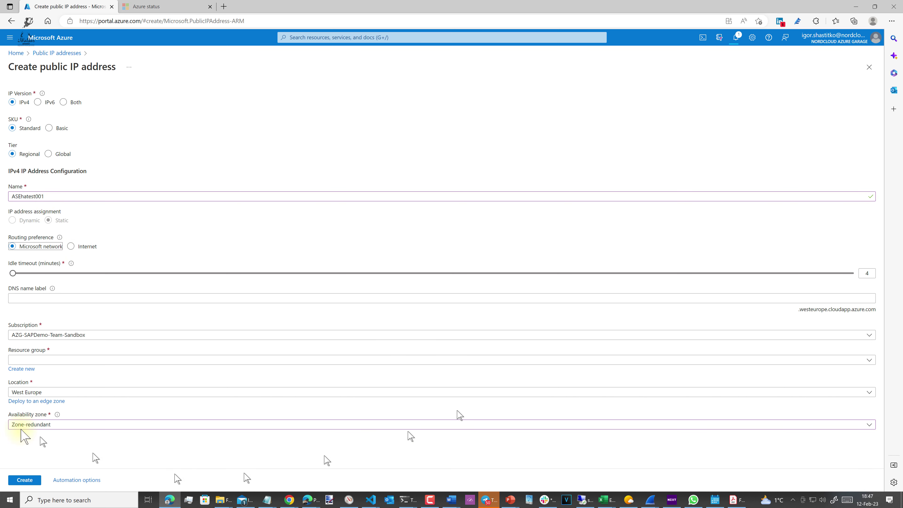
Assign the public IP address to resource group DEV-GPD-system, set its availability zone to No Zone and create it.
left_click(81, 360)
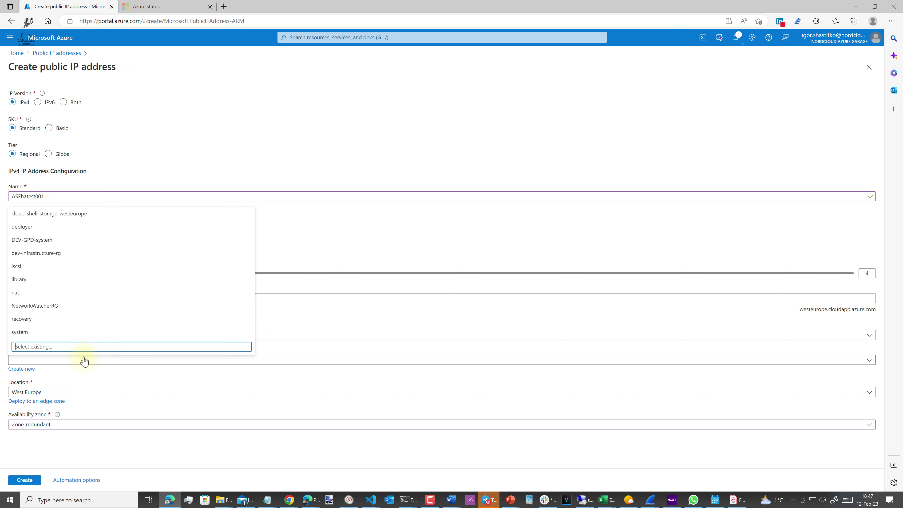
left_click(56, 240)
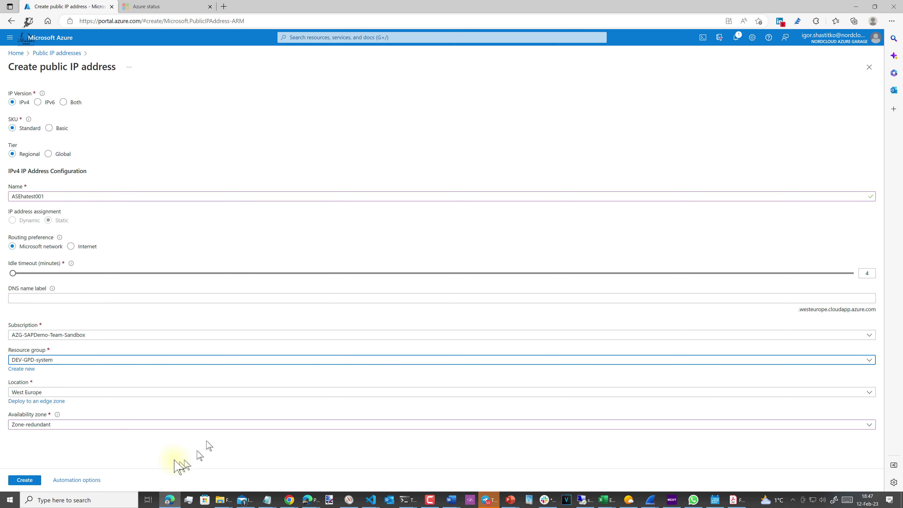
left_click(74, 425)
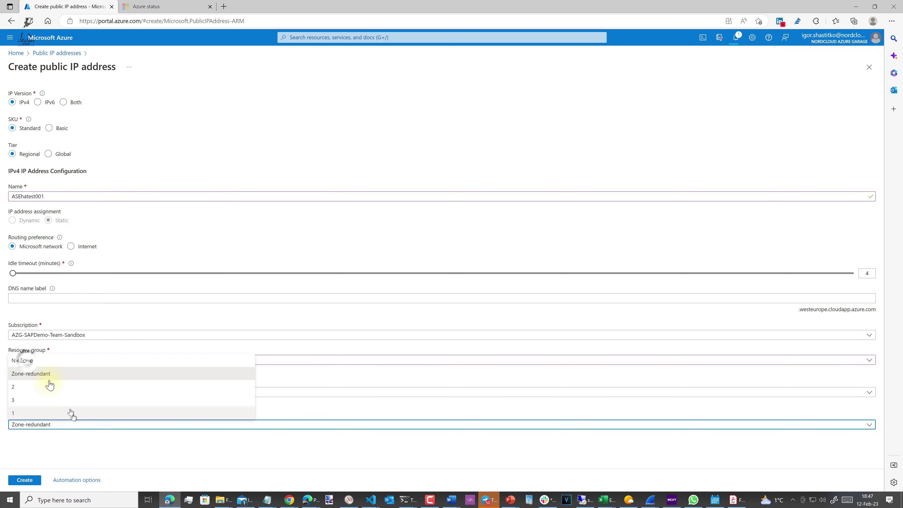
left_click(28, 360)
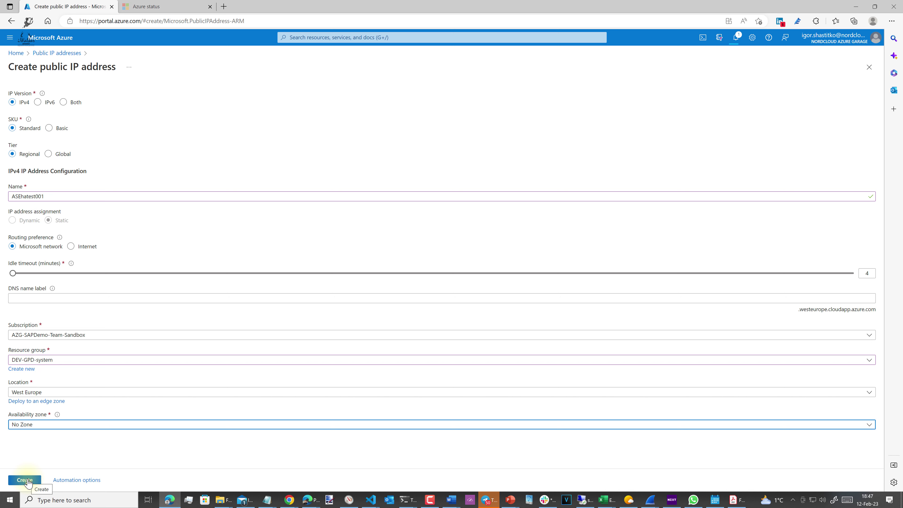
left_click(71, 246)
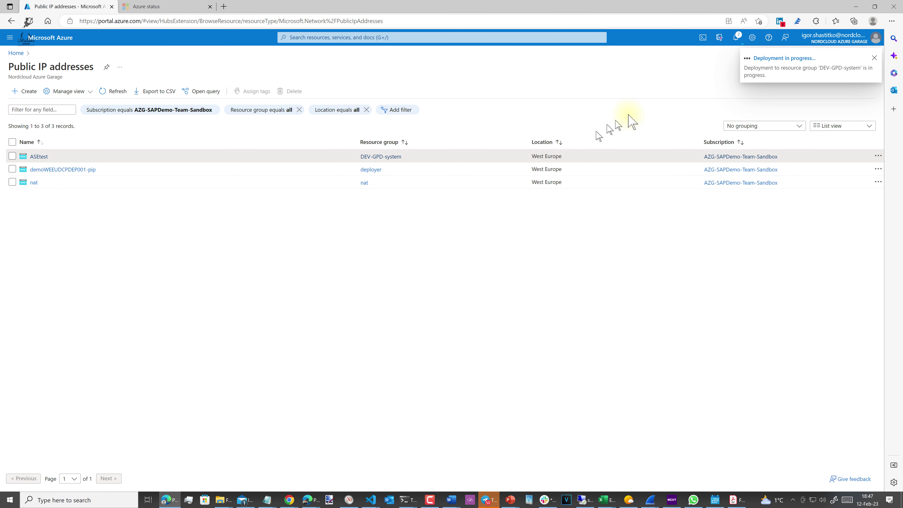
Refresh the public IP address list and look through the DEV-GPD-system resource group for the new address.
left_click(113, 91)
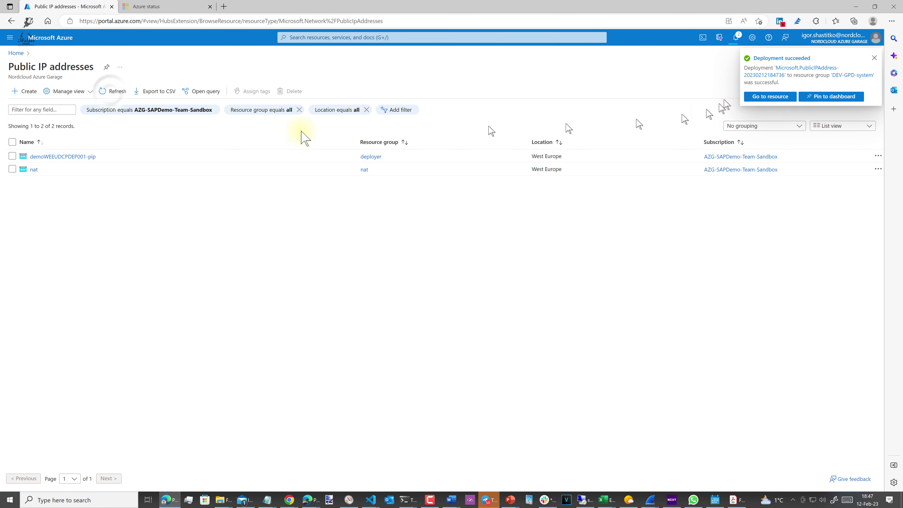
left_click(112, 91)
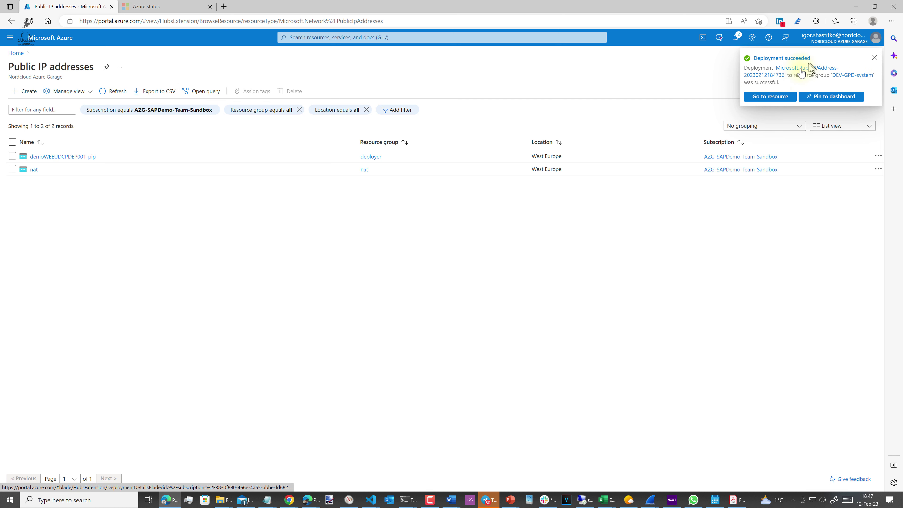
left_click(849, 76)
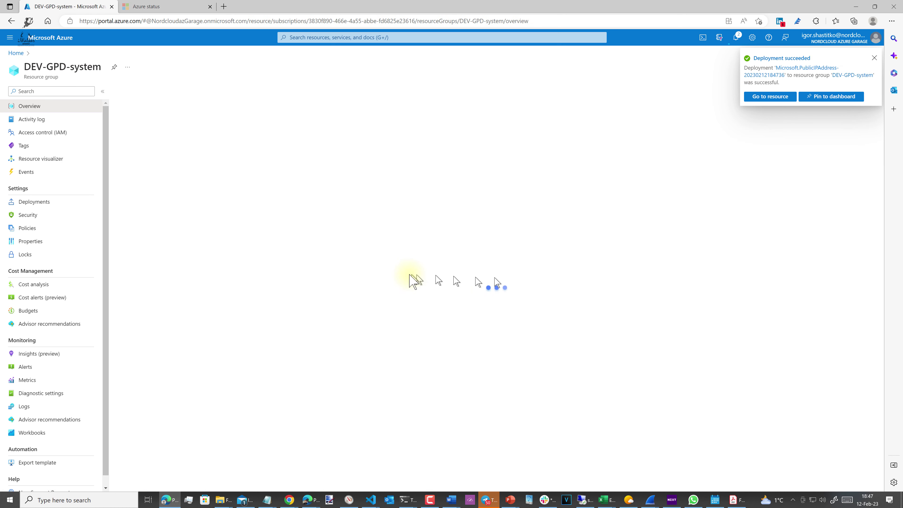
scroll(366, 343, "down", 3)
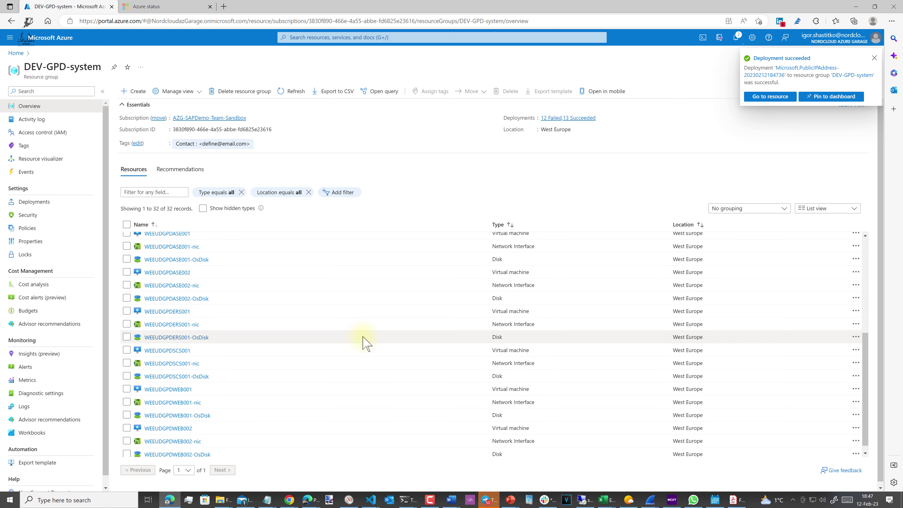
scroll(366, 343, "up", 3)
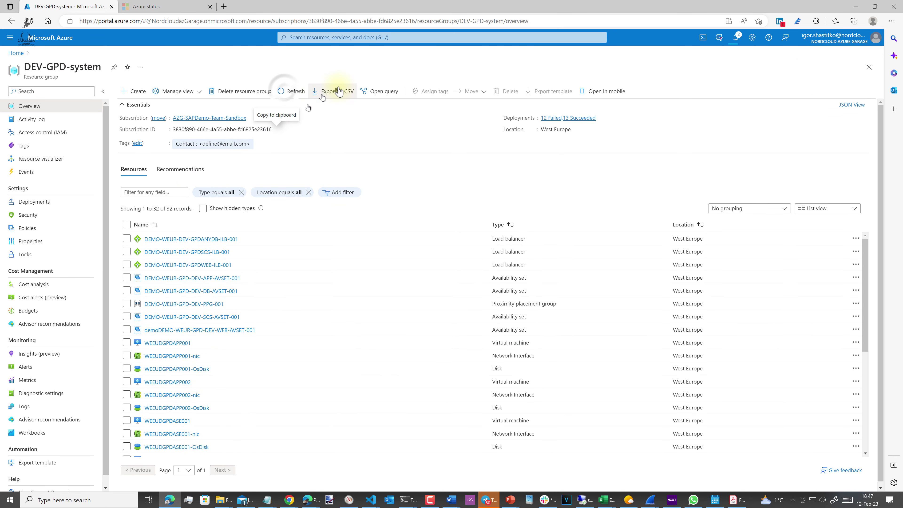
left_click(281, 93)
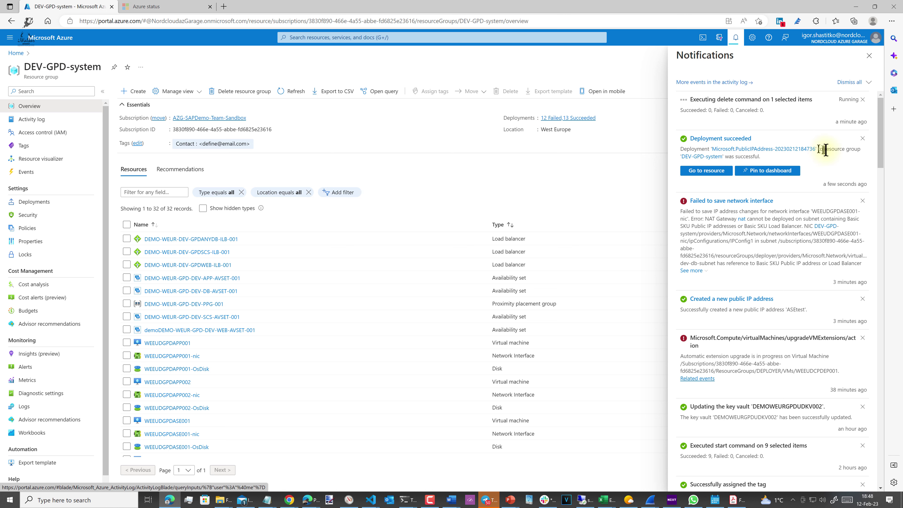
Open the public IP deployment from its success notification, view the ASEhatest001 resource and return to the portal home page.
left_click(766, 149)
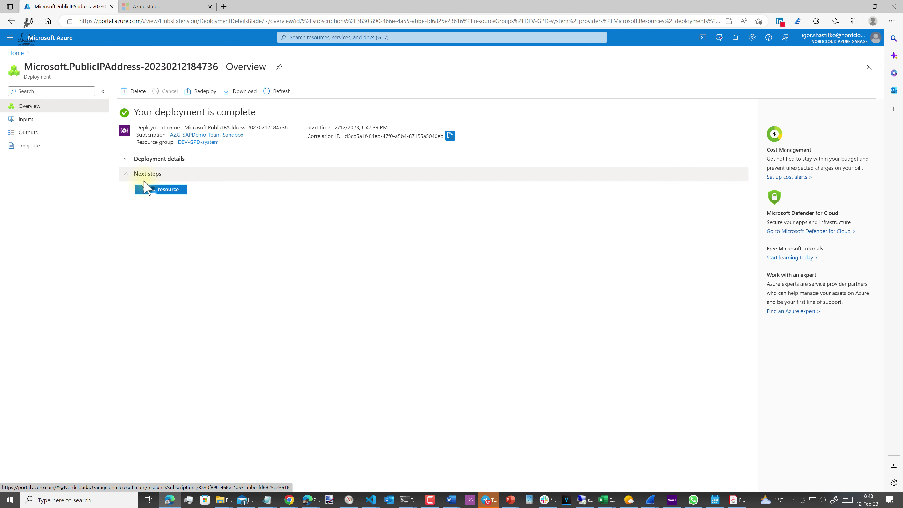
left_click(145, 187)
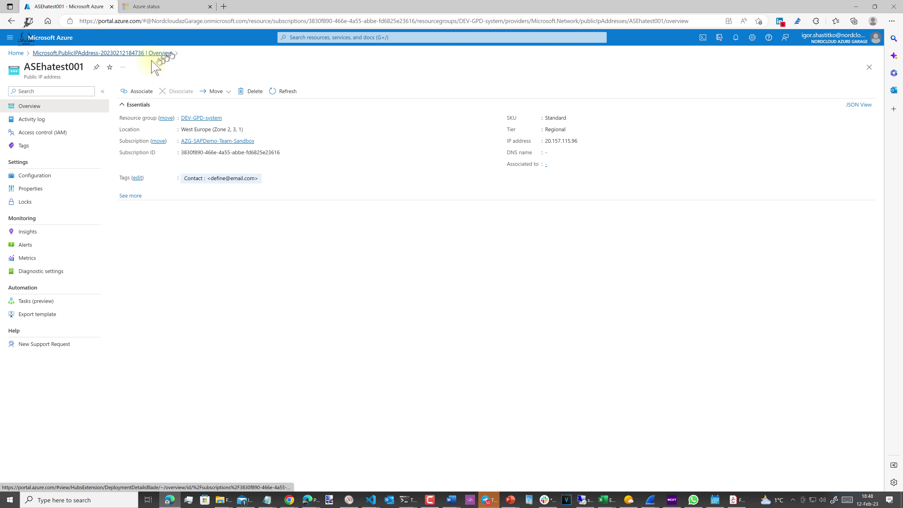
left_click(16, 53)
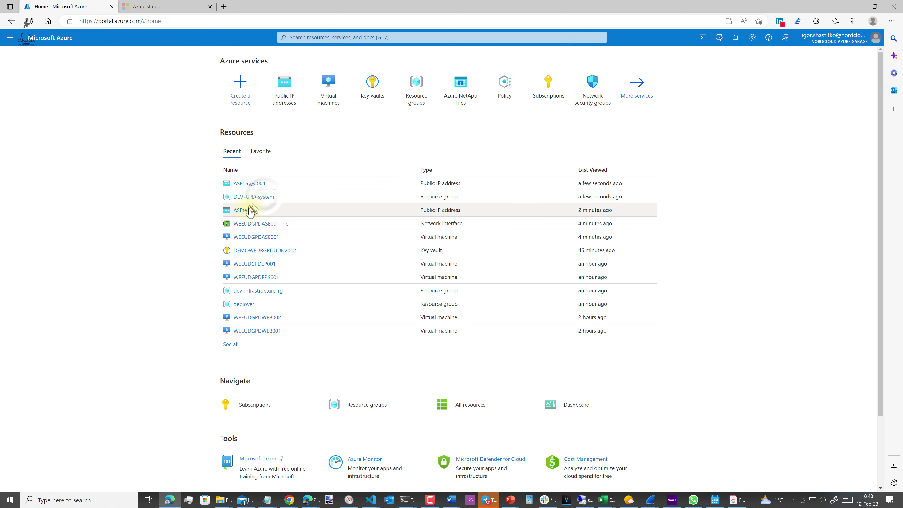
Open the DEV-GPD-system resource group again, examine its resources for ASEhatest001 and the database VMs, and refresh the list.
left_click(253, 196)
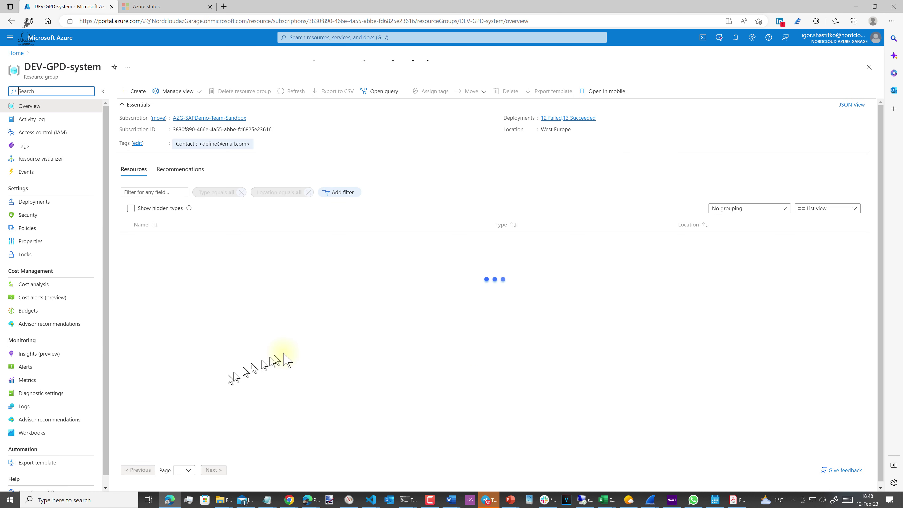
scroll(302, 355, "down", 5)
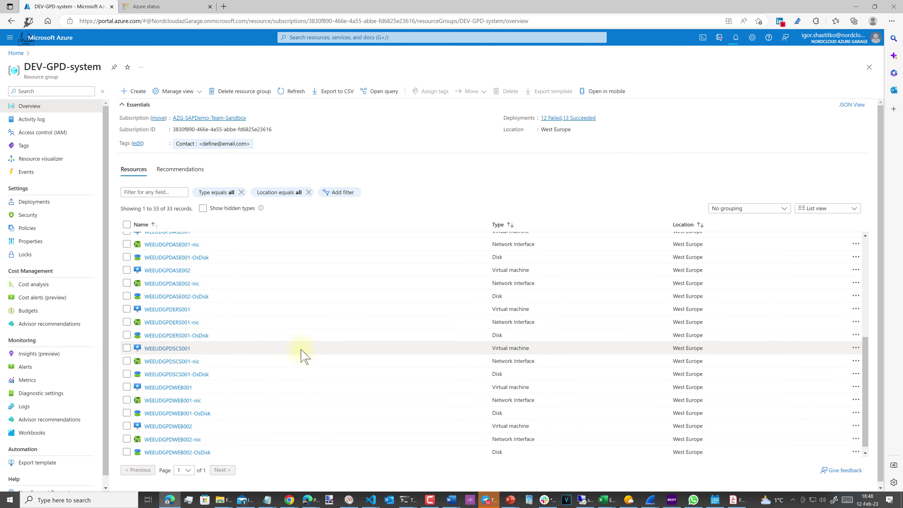
scroll(302, 355, "up", 5)
scroll(199, 362, "down", 3)
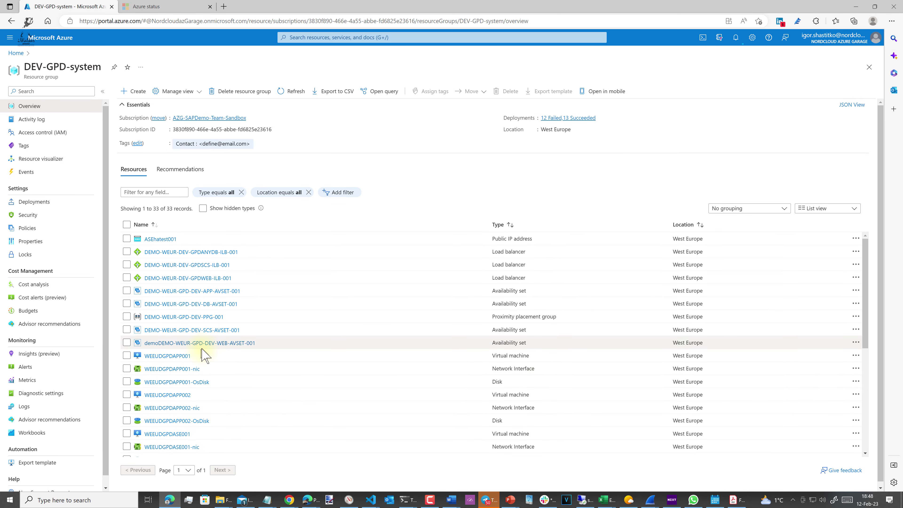
scroll(205, 356, "down", 3)
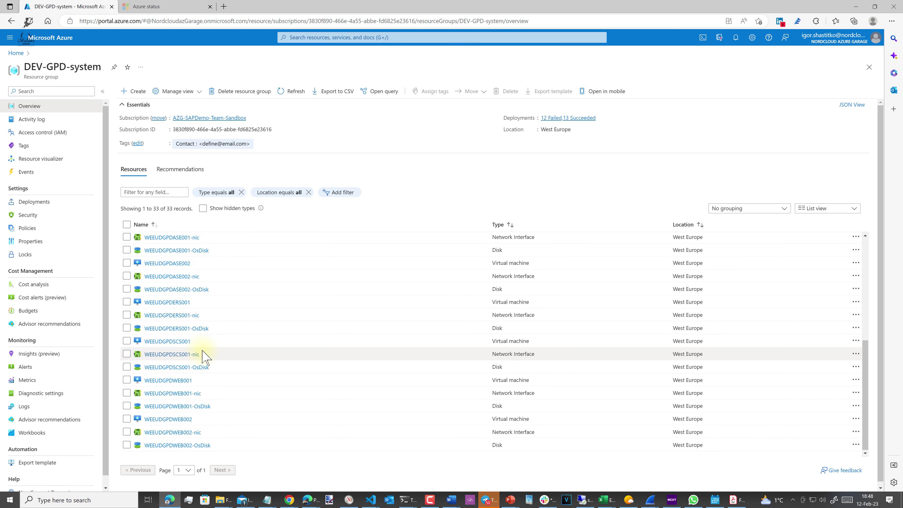
scroll(209, 357, "up", 6)
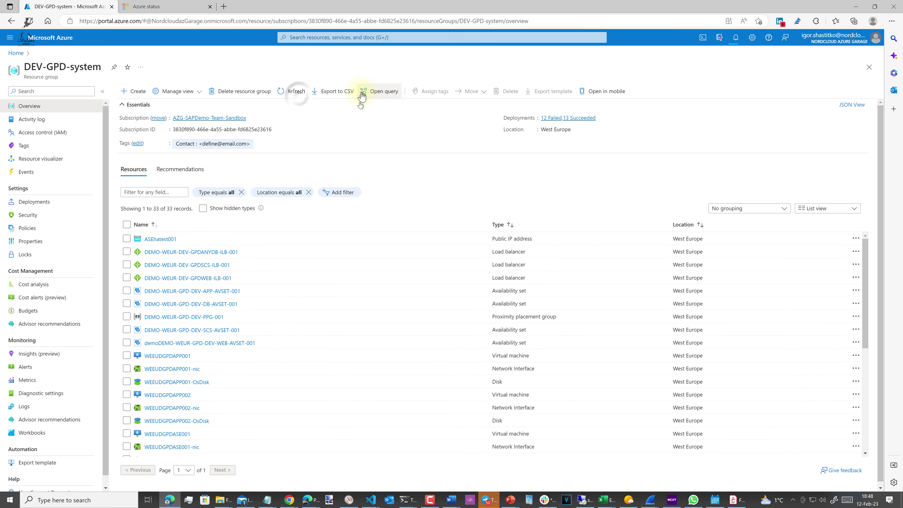
left_click(299, 93)
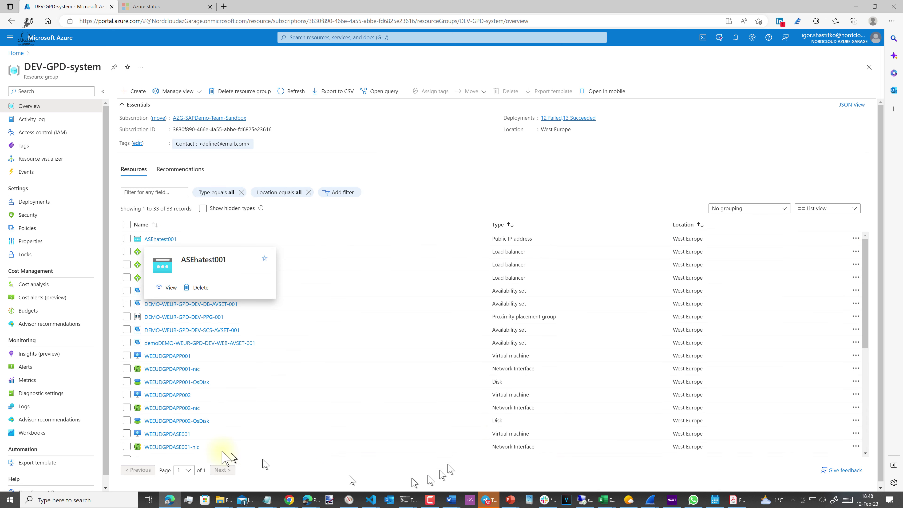
Open the IP configurations of WEEUDGPDASE001-nic through the networking settings of VM WEEUDGPDASE001.
scroll(213, 409, "down", 2)
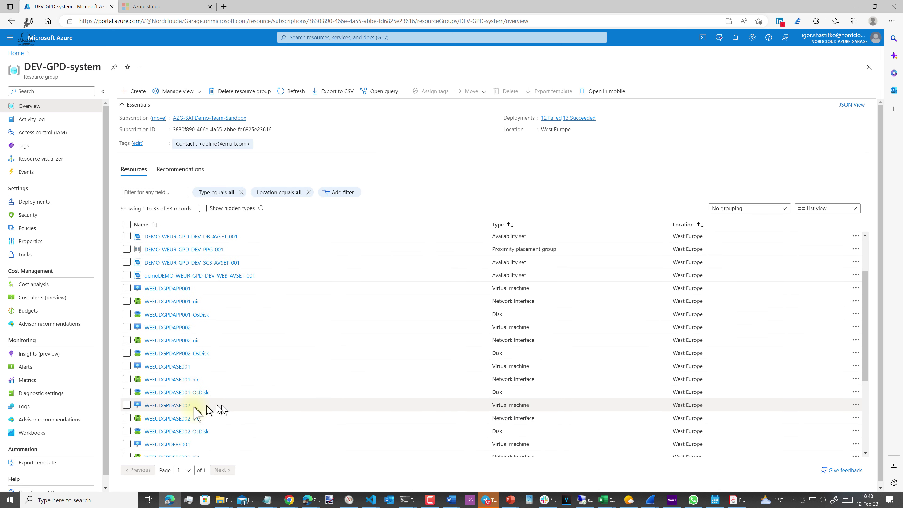
left_click(182, 367)
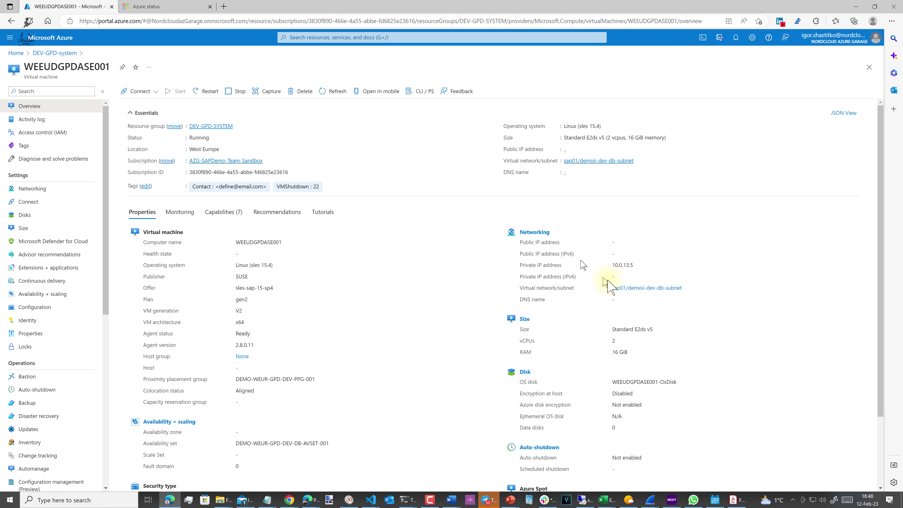
left_click(53, 189)
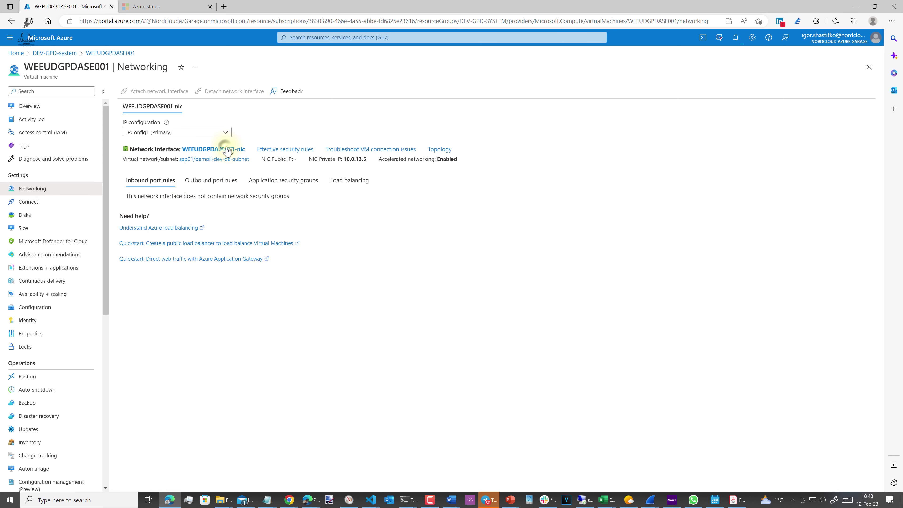
left_click(225, 148)
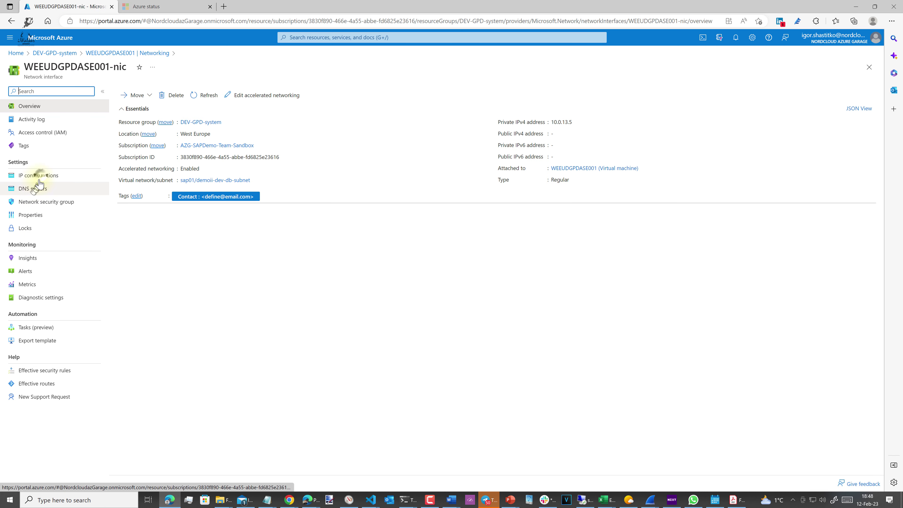
left_click(41, 175)
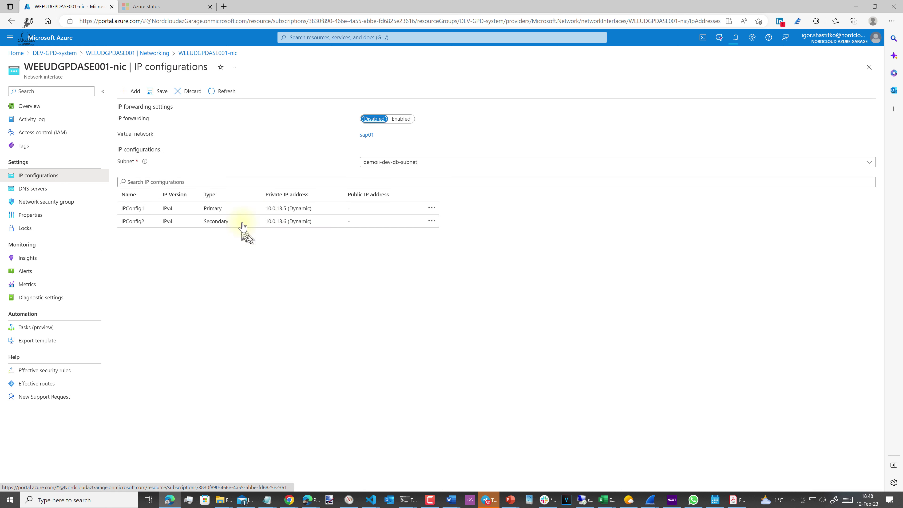
Associate public IP address ASEhatest001 with IPConfig1 and save the network interface's IP configurations.
left_click(432, 207)
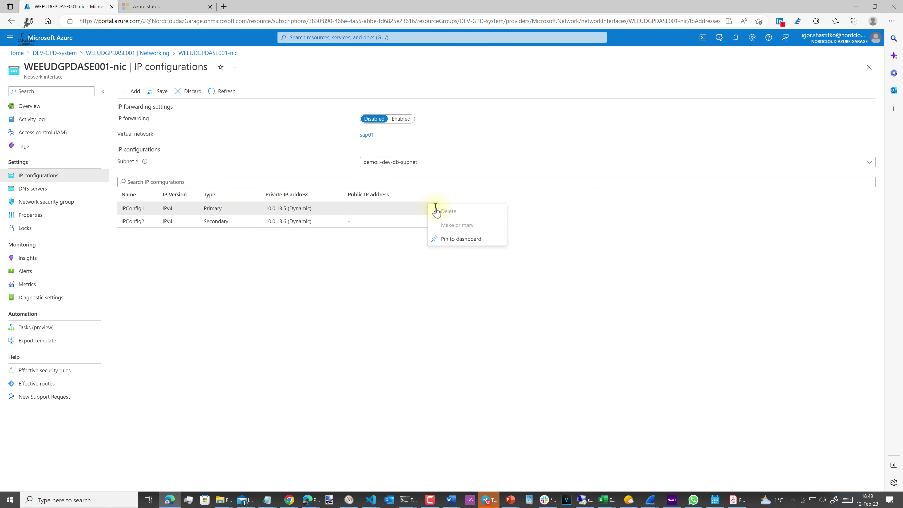
left_click(141, 210)
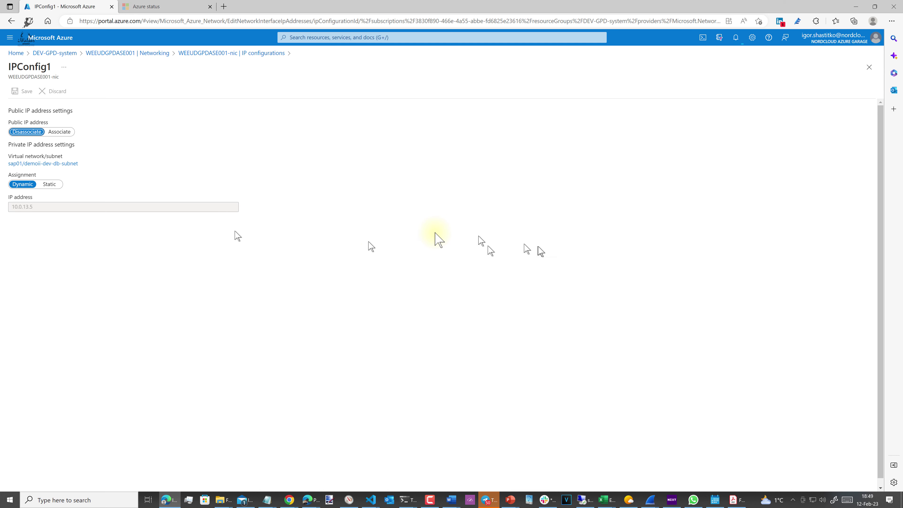
left_click(59, 131)
left_click(70, 154)
left_click(54, 194)
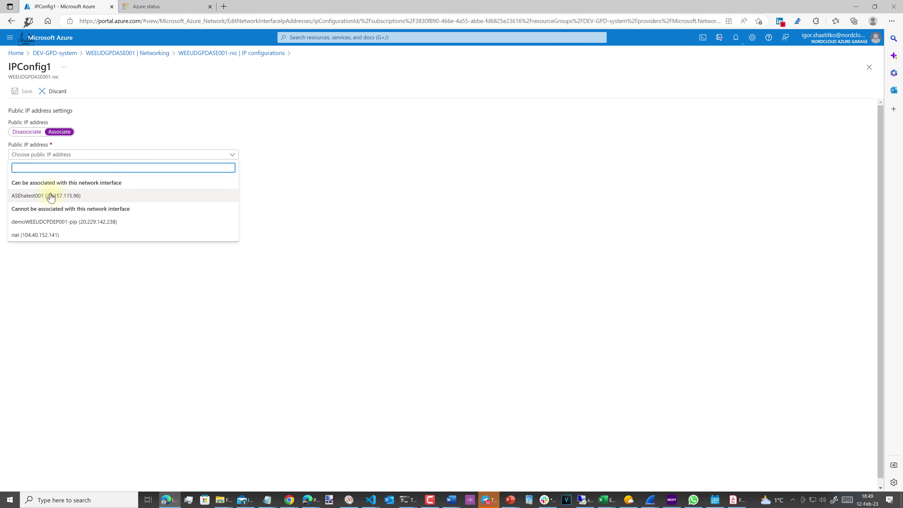
left_click(20, 91)
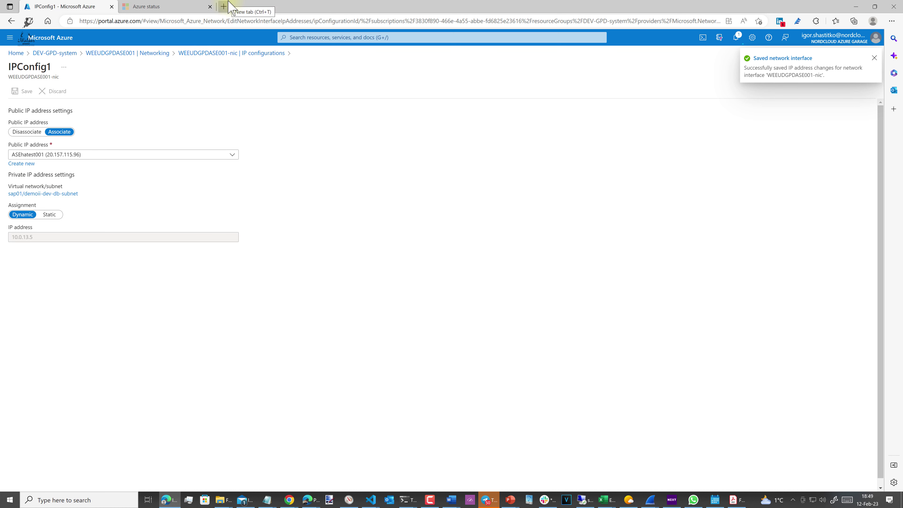
left_click(229, 52)
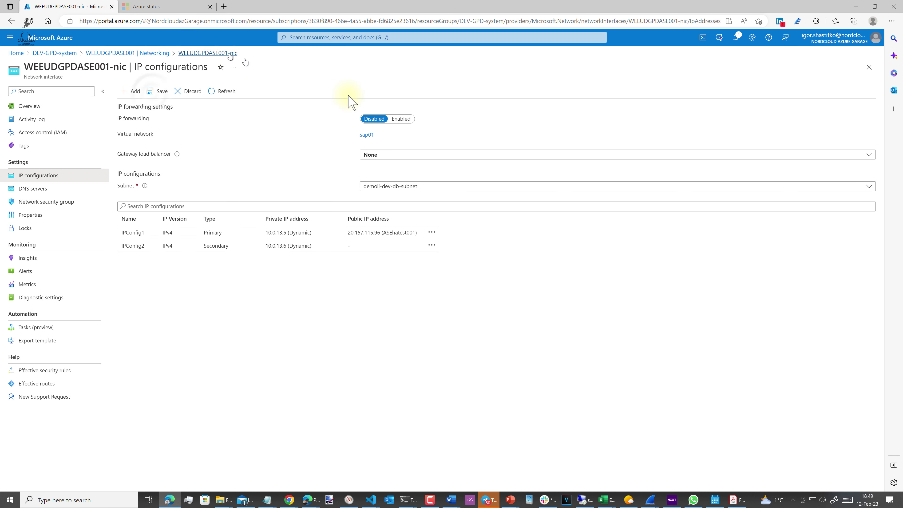
left_click(157, 91)
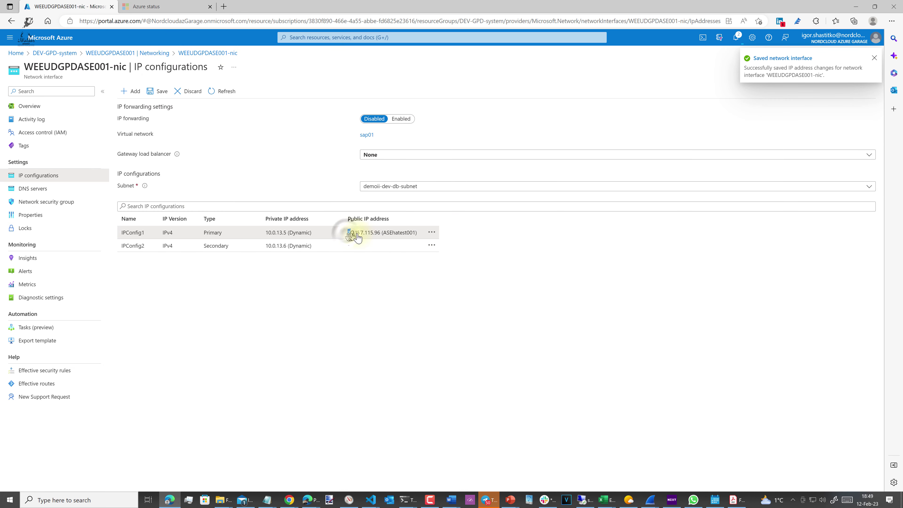
left_click_drag(356, 234, 380, 235)
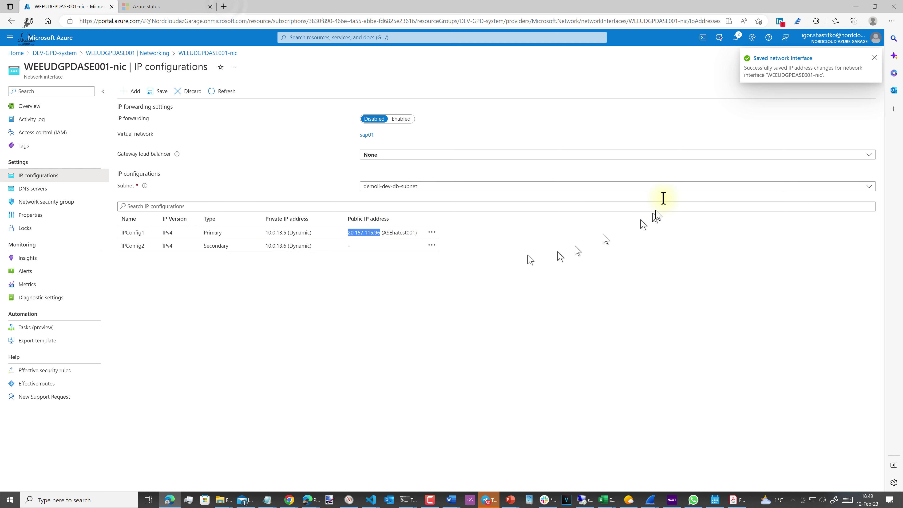
left_click(227, 7)
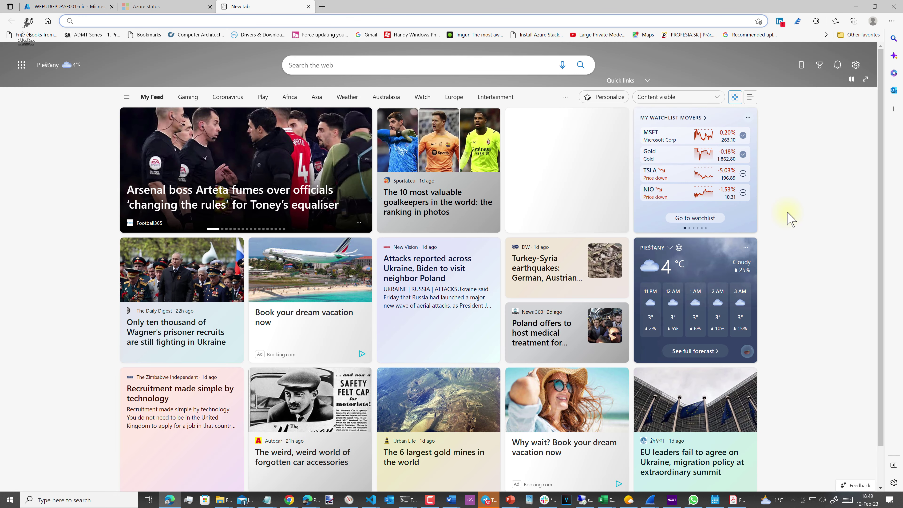
type("https://")
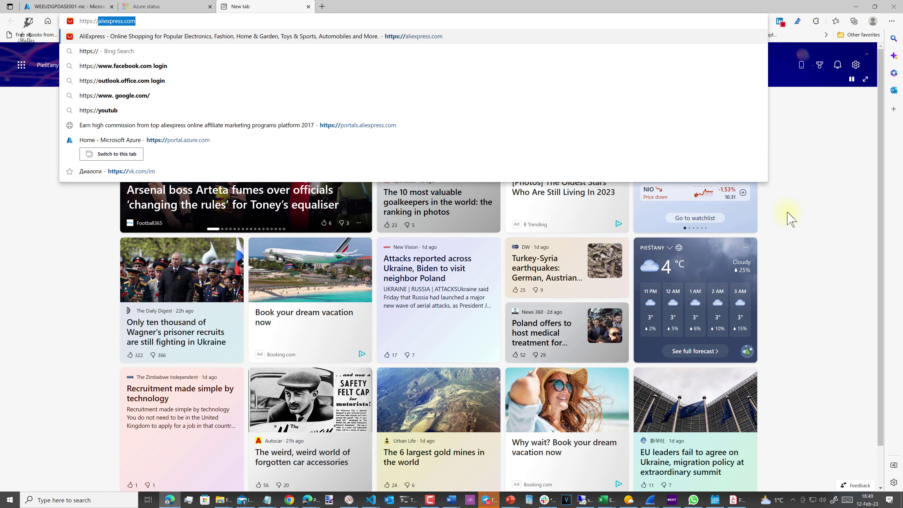
type("20.157.115.96")
type(":")
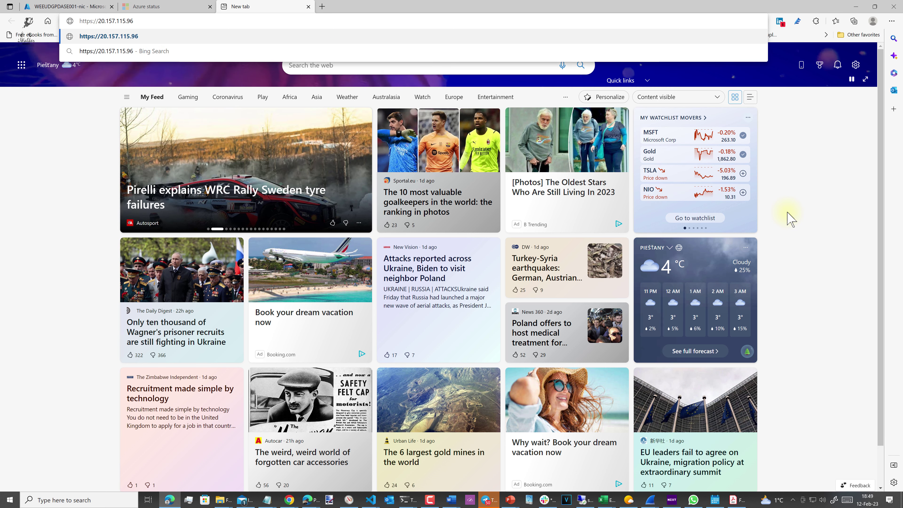
type("76")
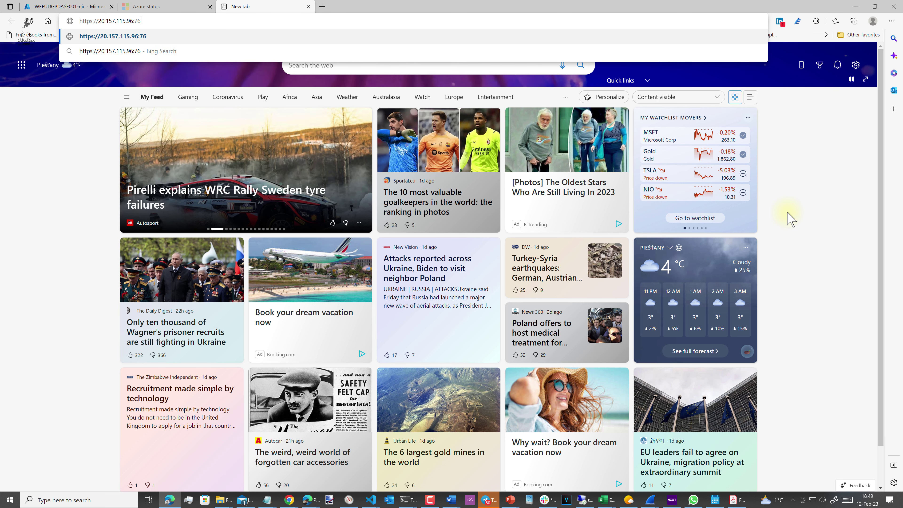
type("30/")
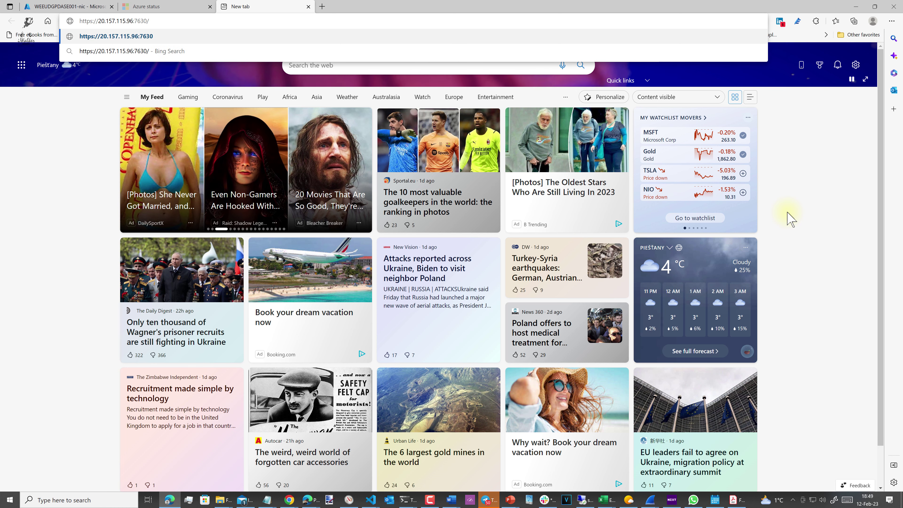
key("Return")
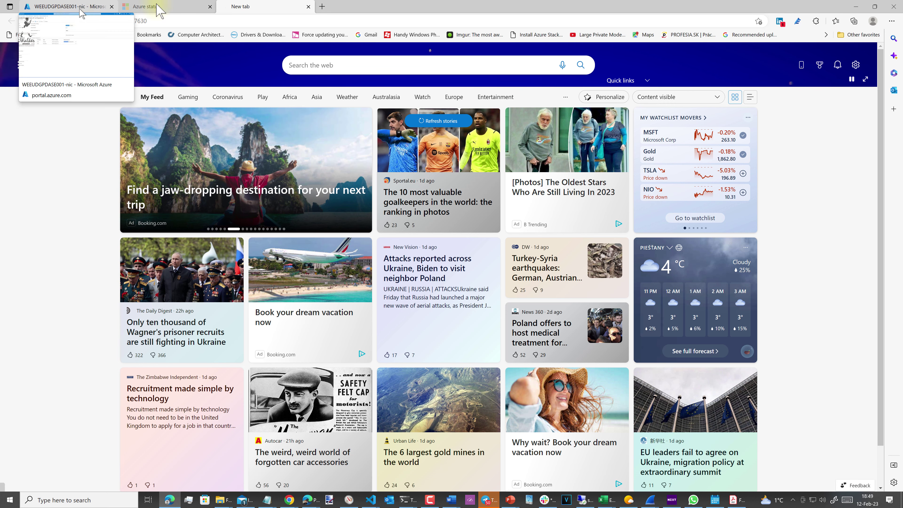
Check the network interface's IP configurations again, reload the page at 20.157.115.96:7630 and return to the configurations.
left_click(169, 6)
left_click(232, 7)
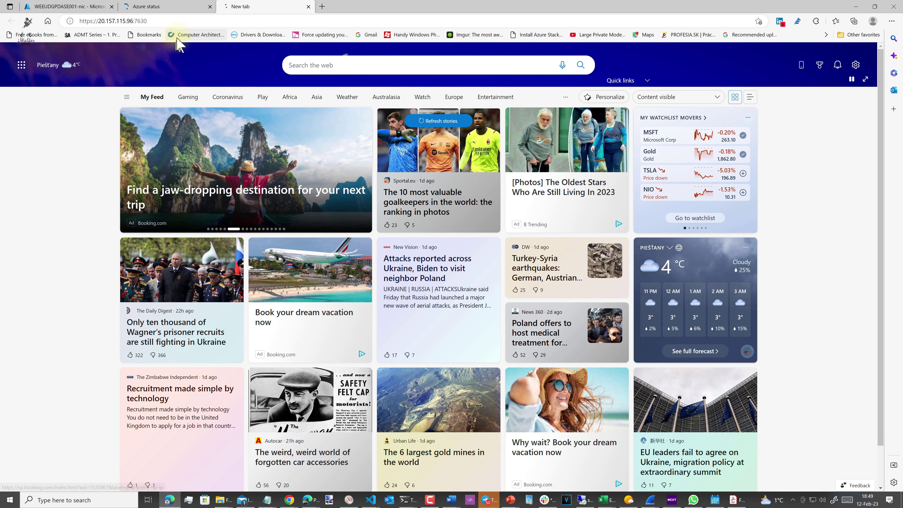
left_click(71, 7)
left_click(373, 374)
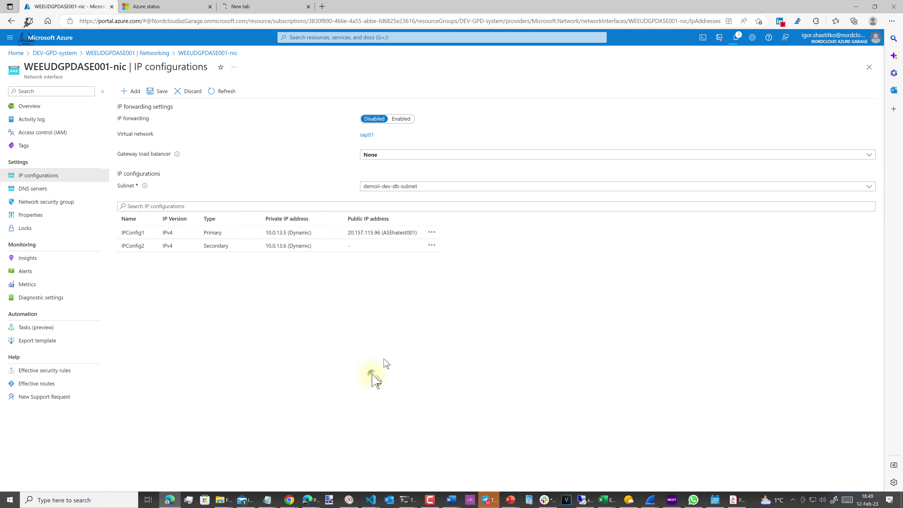
left_click(250, 7)
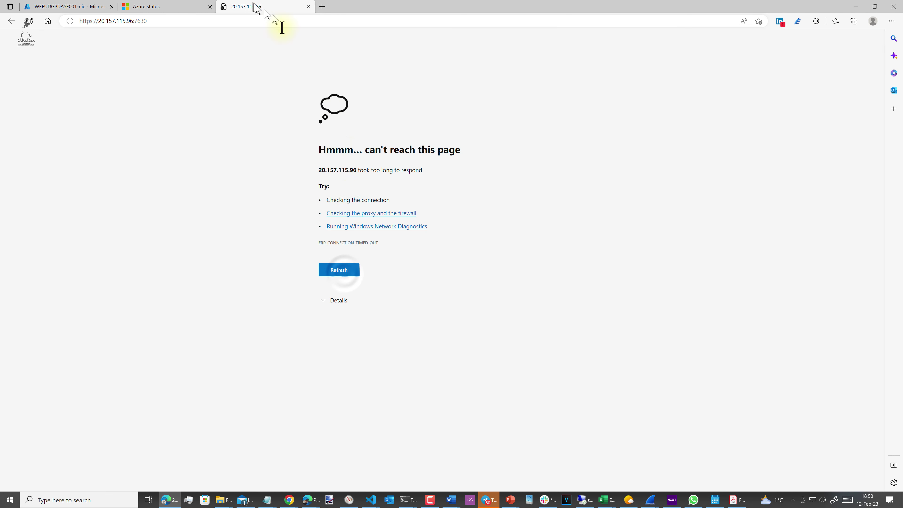
left_click(346, 277)
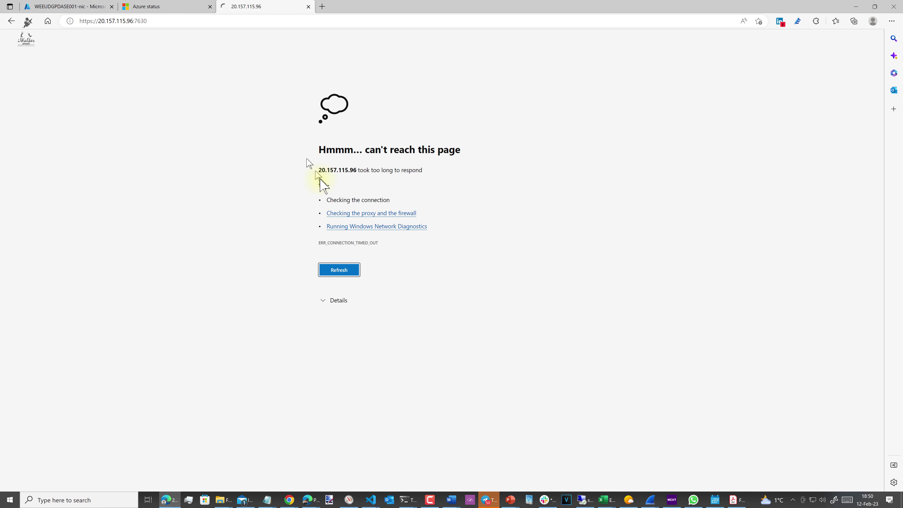
key("alt+Tab")
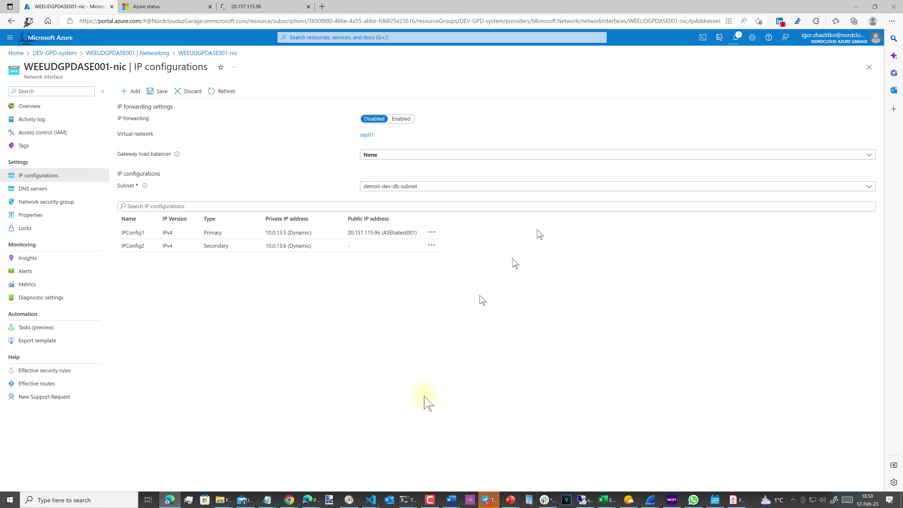
Review the cluster status in the terminal, expand the browser's connection error details for 20.157.115.96:7630 and retry the page.
mouse_move(409, 505)
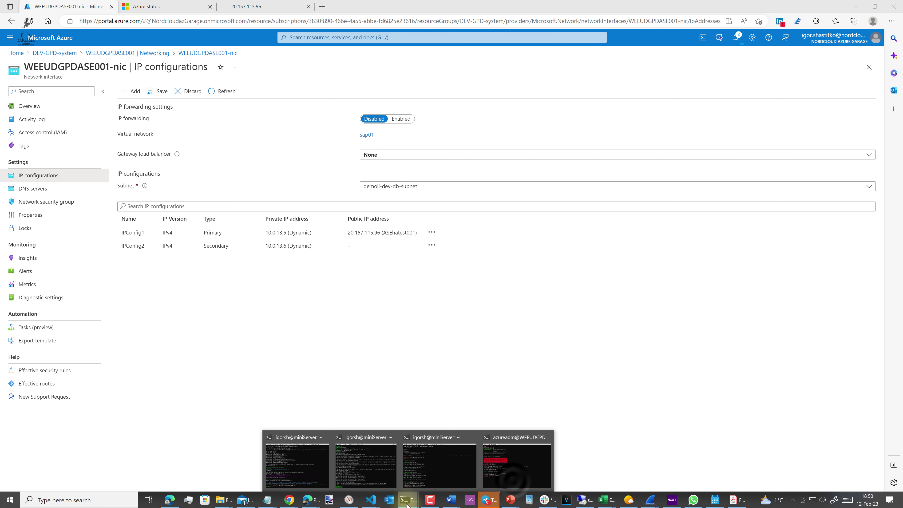
left_click(517, 476)
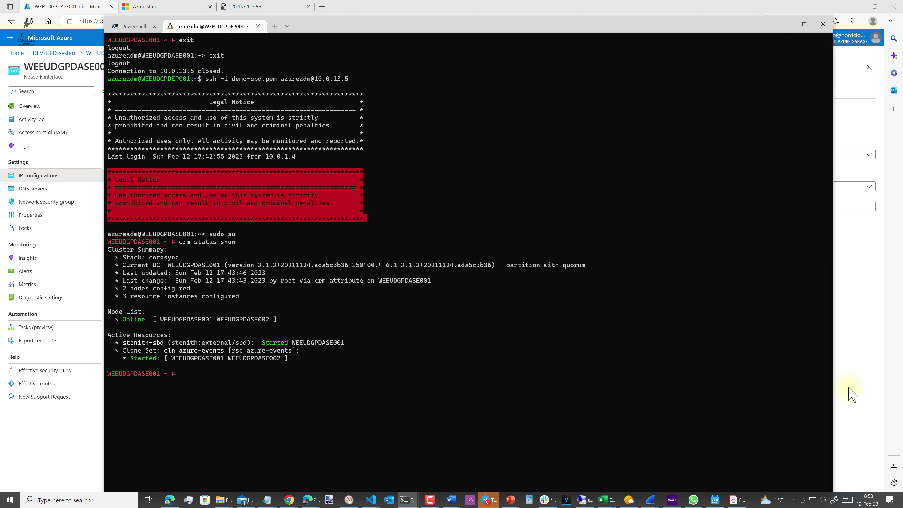
left_click(274, 6)
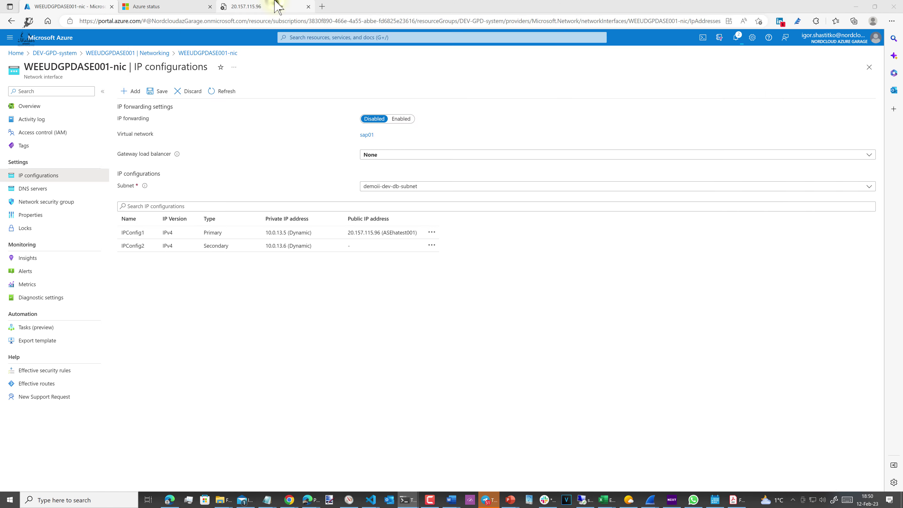
left_click(334, 301)
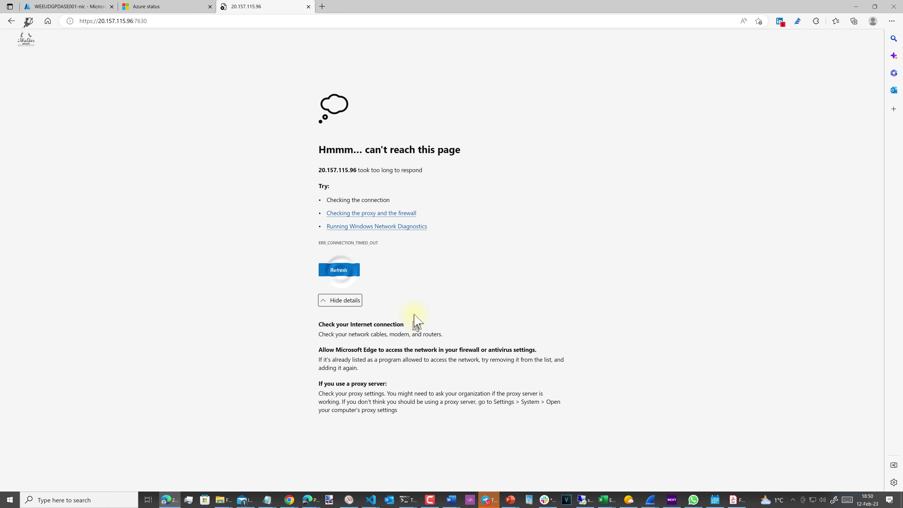
left_click(338, 270)
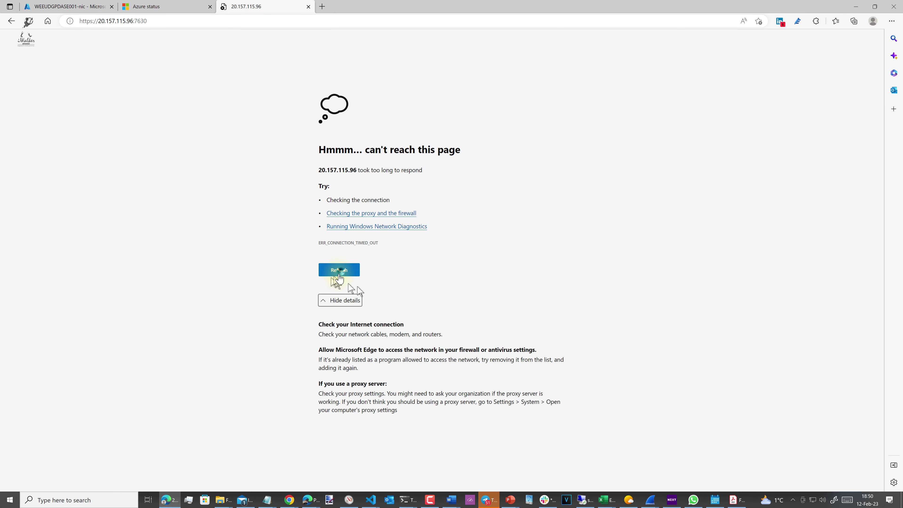
left_click(70, 6)
left_click(192, 6)
left_click(249, 6)
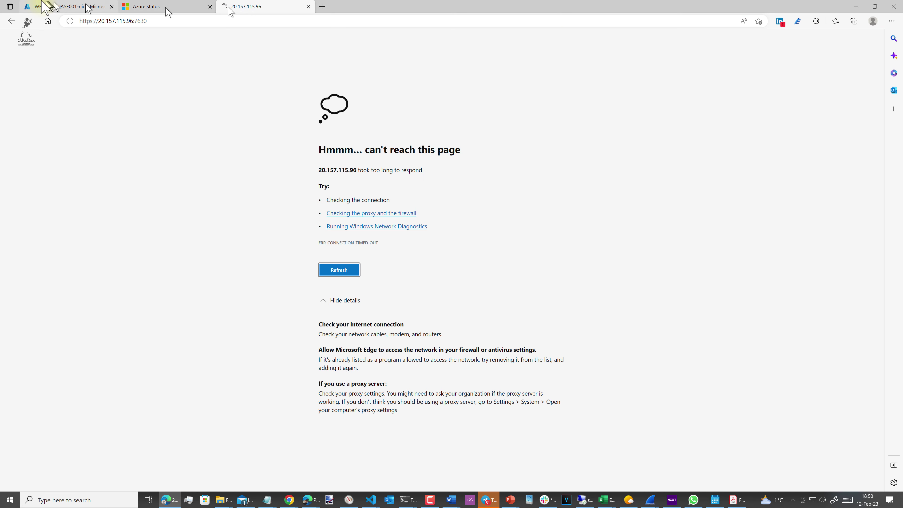
left_click(70, 7)
mouse_move(405, 498)
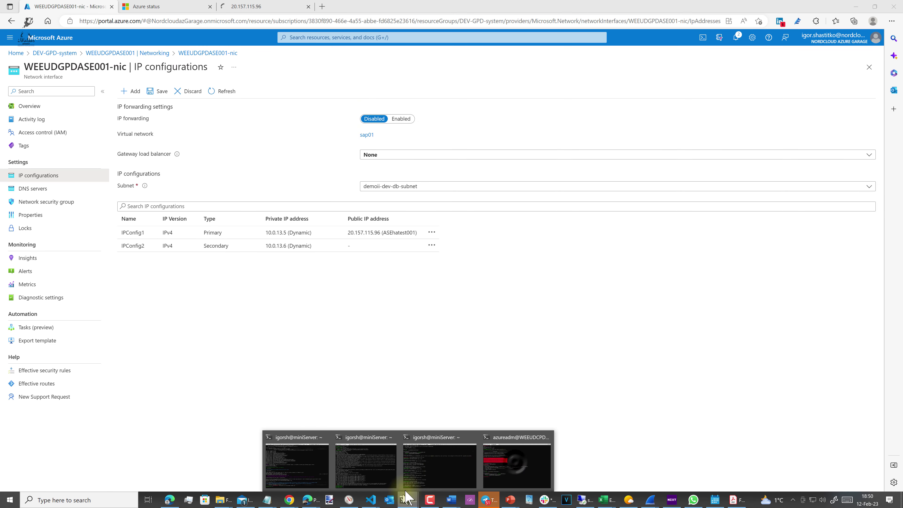
left_click(508, 462)
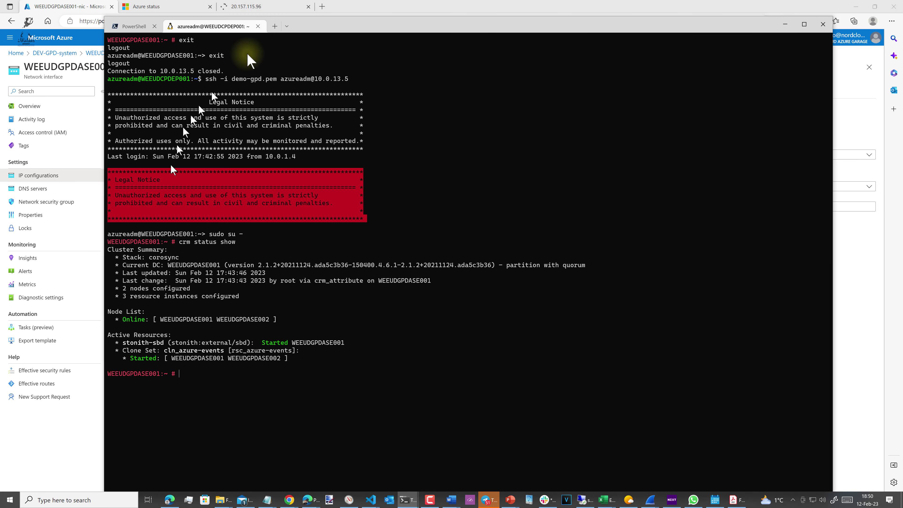
left_click(286, 25)
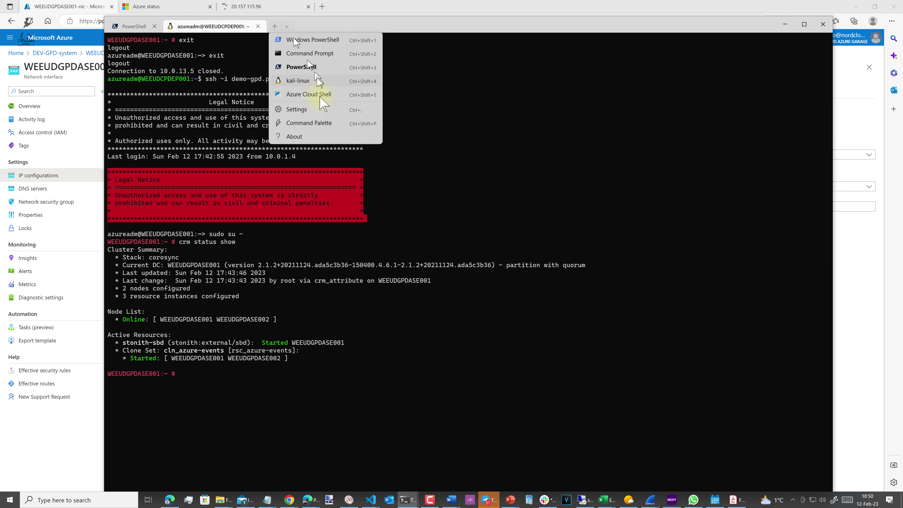
left_click(308, 84)
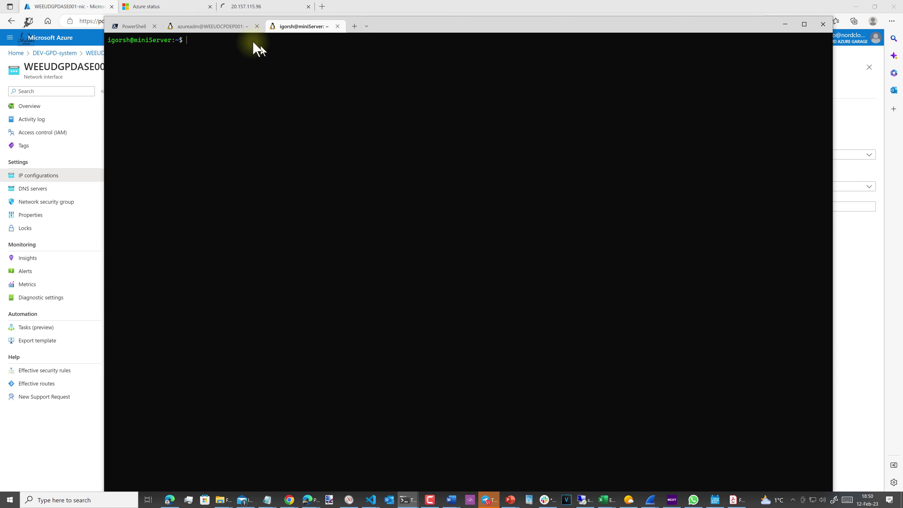
key("ctrl+v")
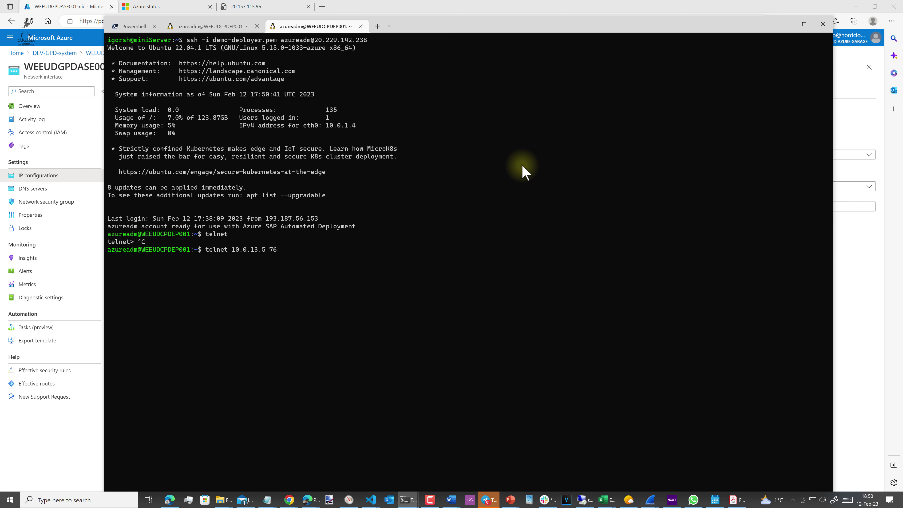
key("Return")
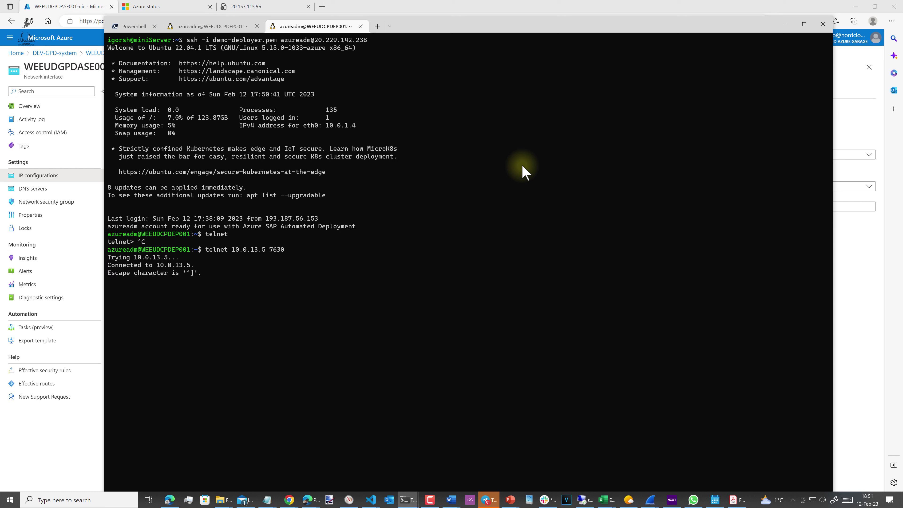
Probe port 7630 on 10.0.13.5 over telnet with blank lines and a get index.html request, reconnecting after each response.
left_click(213, 25)
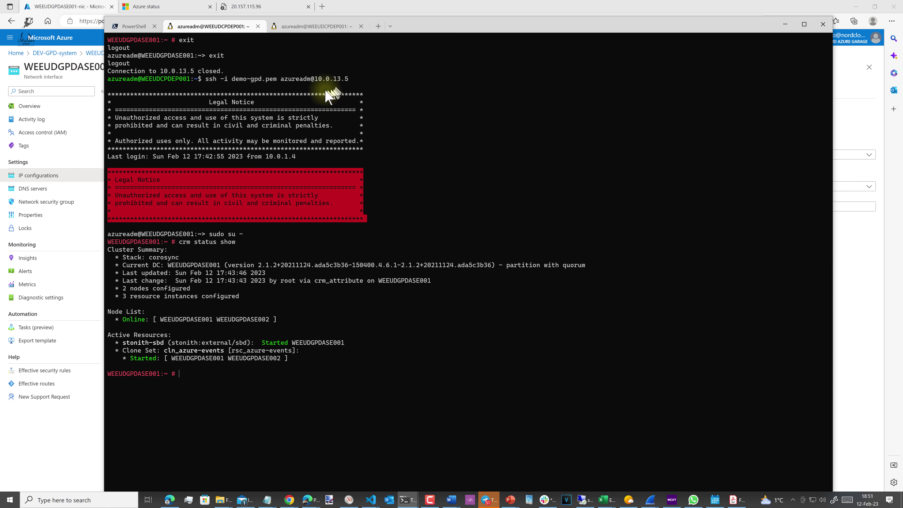
left_click(308, 26)
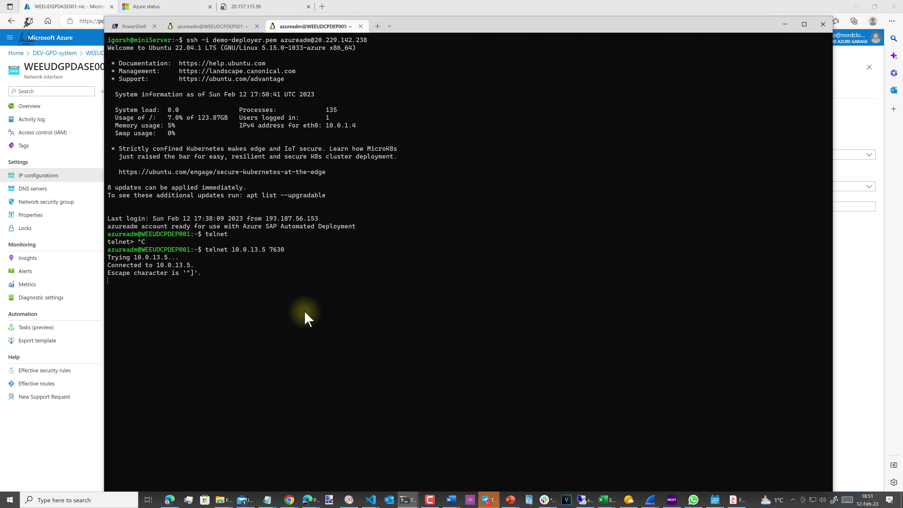
key("Return")
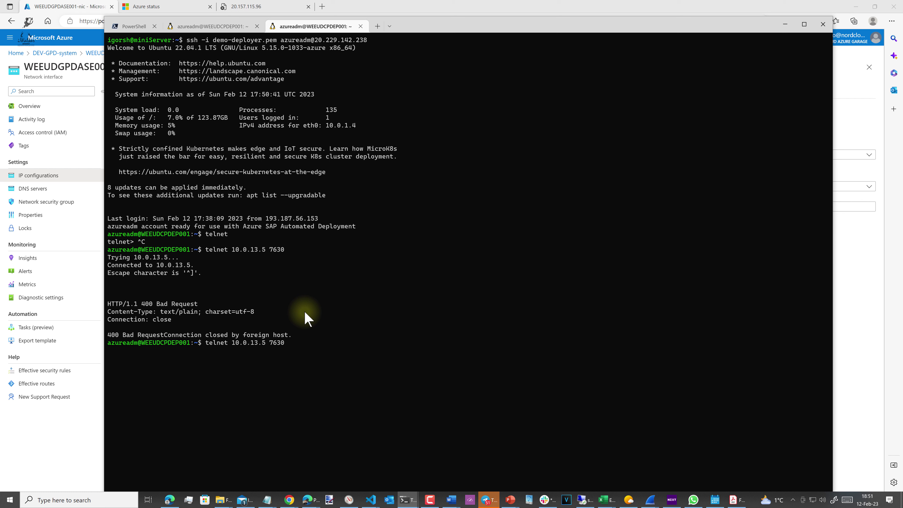
key("Return")
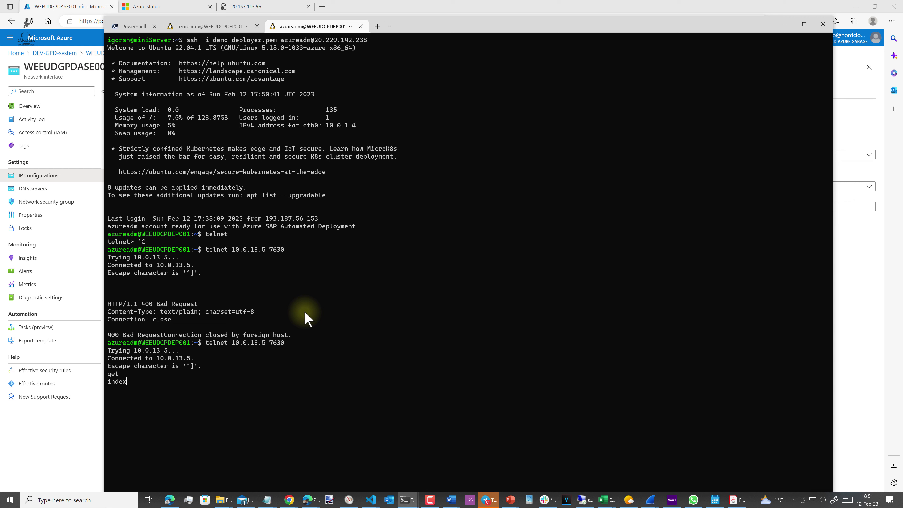
key("Return")
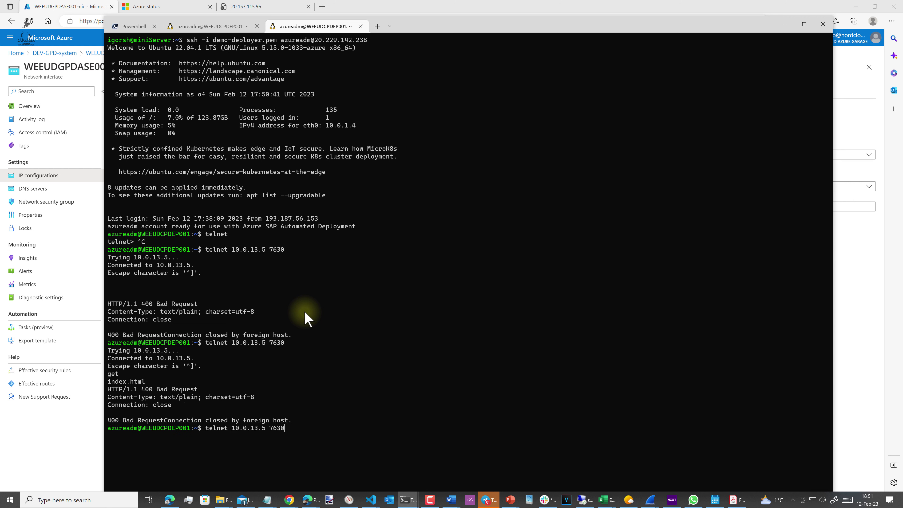
key("Return")
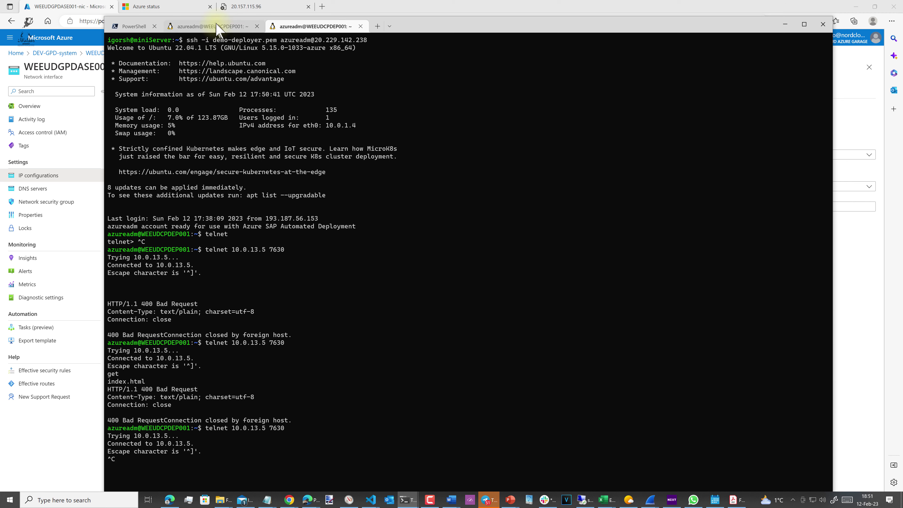
Switch to the WEEUDGPDASE001 root session, monitor the cluster resources with crm_mon -r and stop the monitor.
left_click(224, 27)
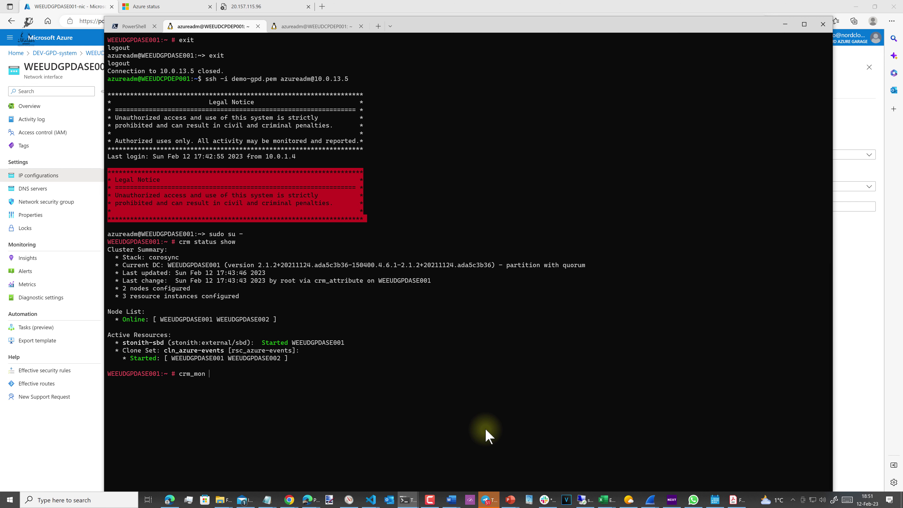
key("Return")
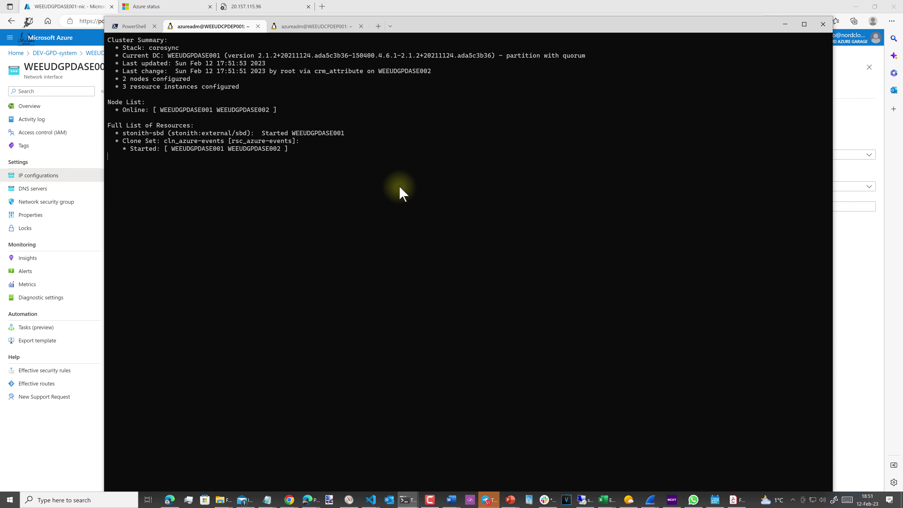
key("ctrl+c")
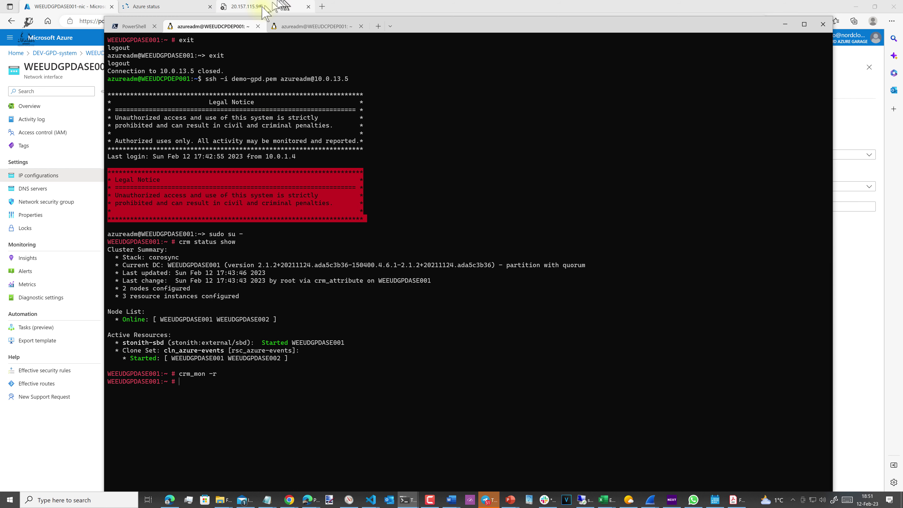
Return to the browser, reload the page at 20.157.115.96:7630 and check the address it uses.
left_click(264, 7)
left_click(339, 272)
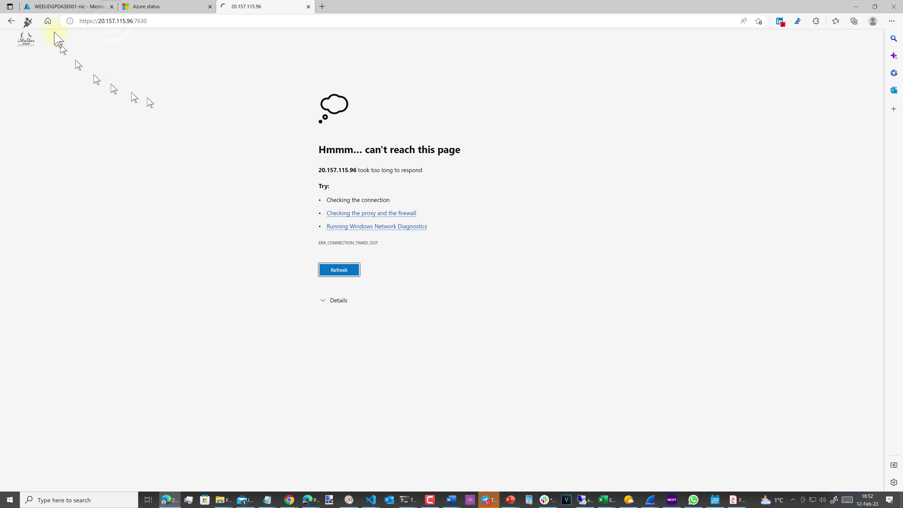
left_click(113, 20)
left_click(98, 21)
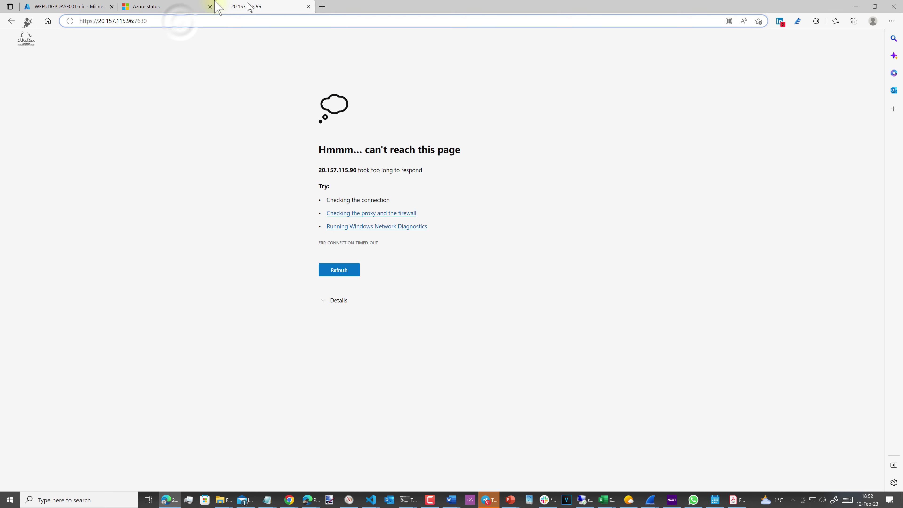
triple_click(177, 21)
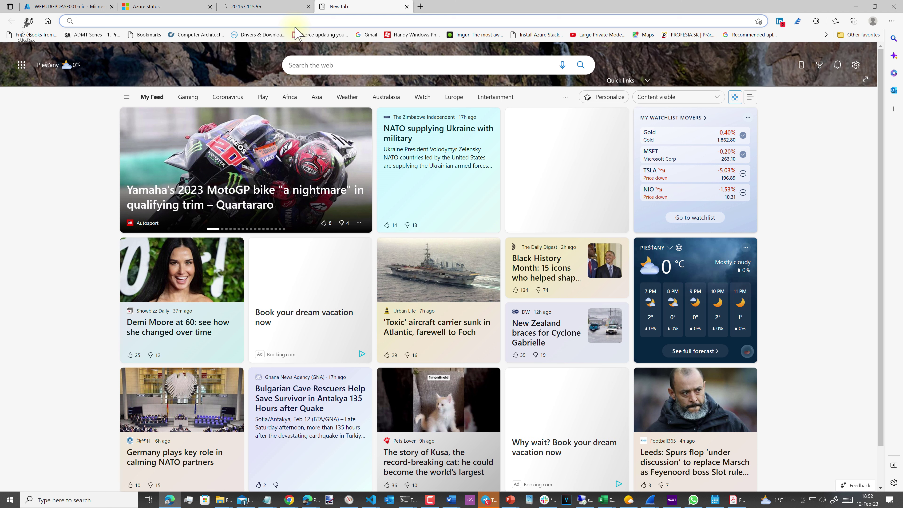
key("ctrl+v")
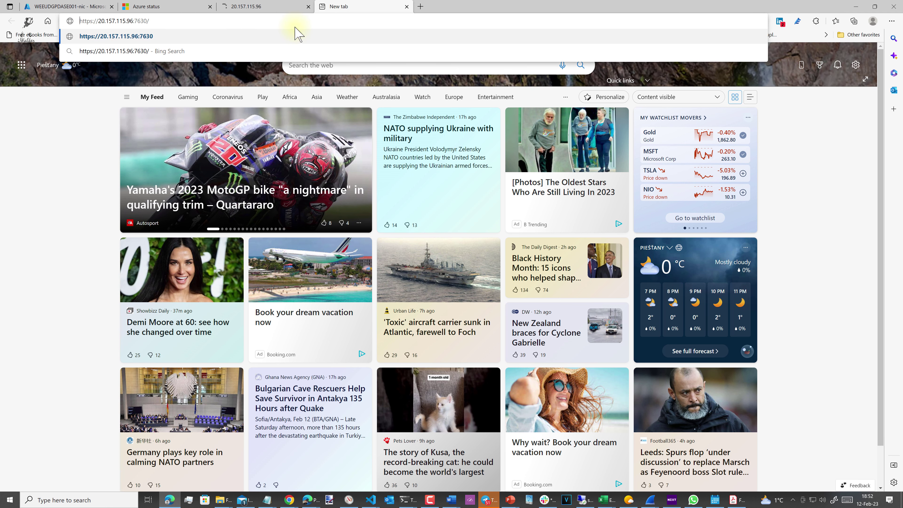
key("BackSpace")
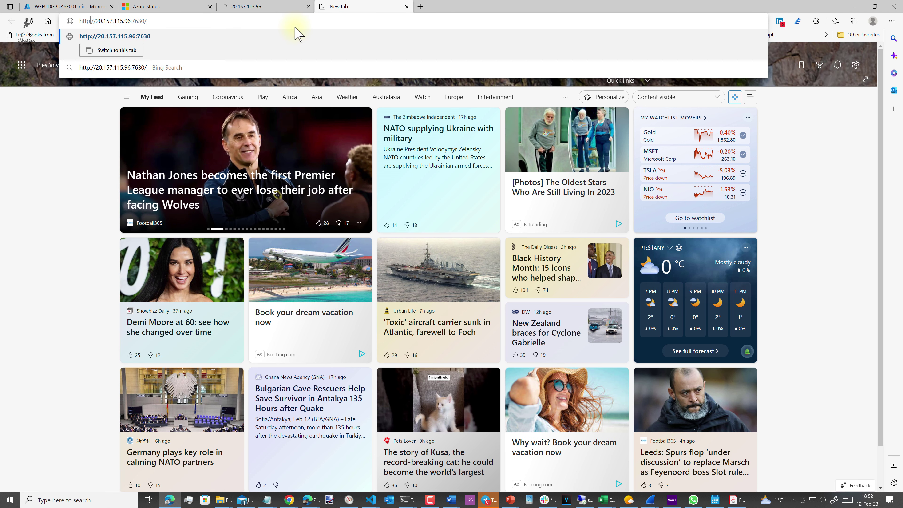
key("Return")
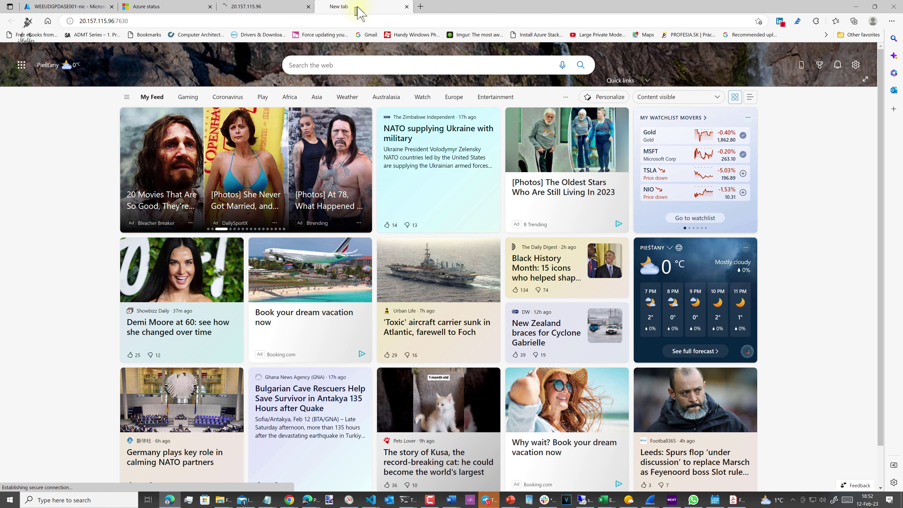
left_click(277, 11)
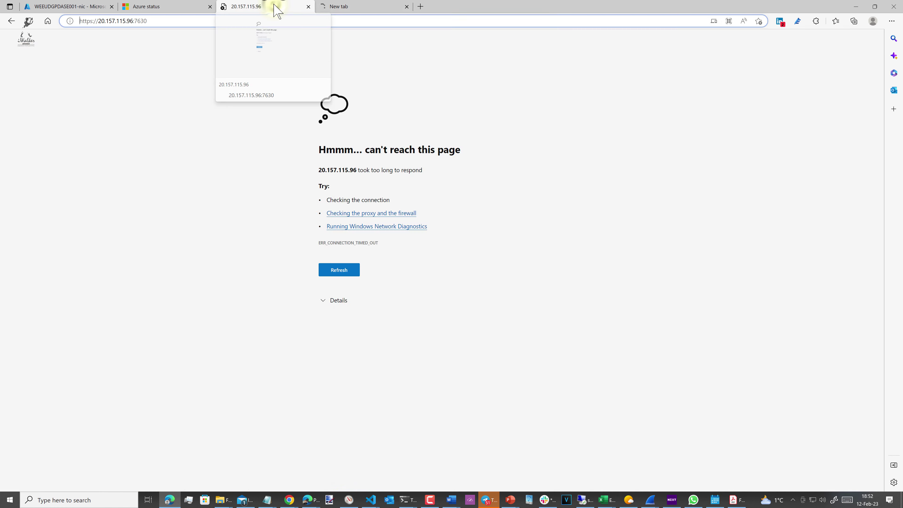
left_click(357, 7)
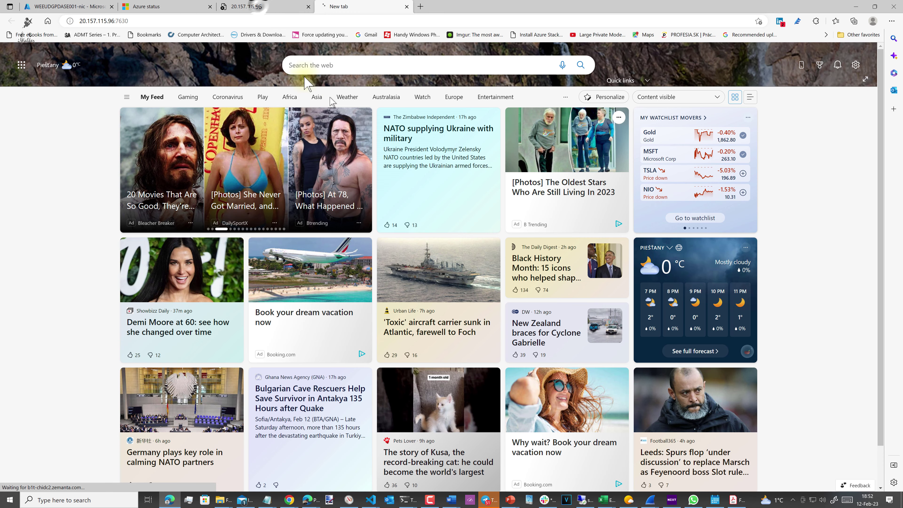
left_click(262, 8)
Save the IP configurations of WEEUDGPDASE001-nic in the Azure portal and return to the virtual machine's Networking page.
left_click(71, 6)
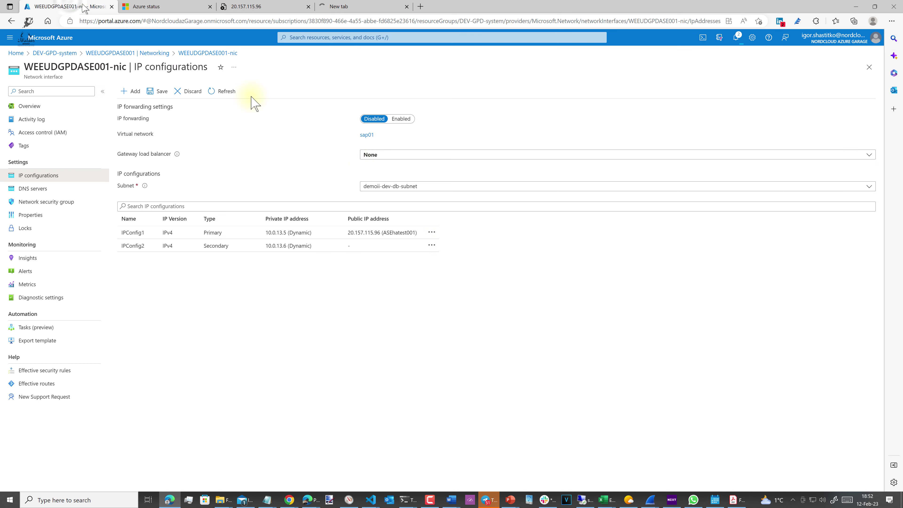
left_click(157, 91)
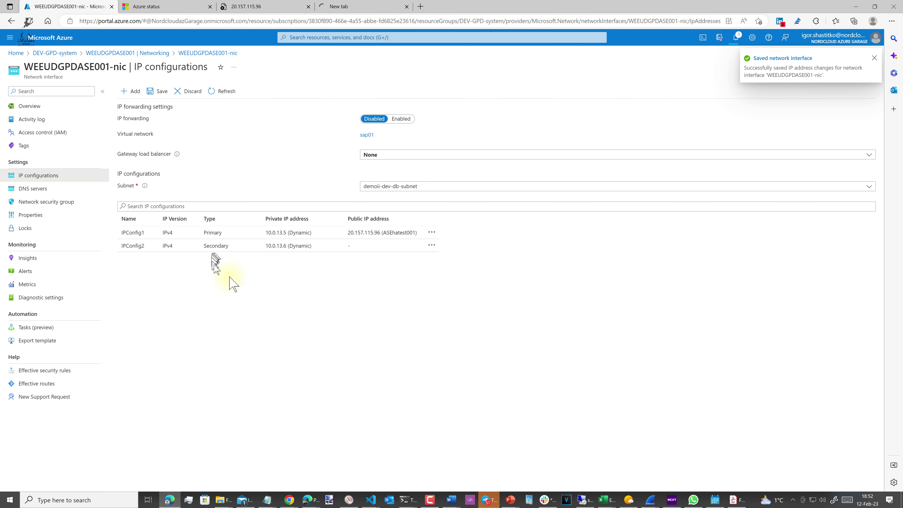
left_click(156, 53)
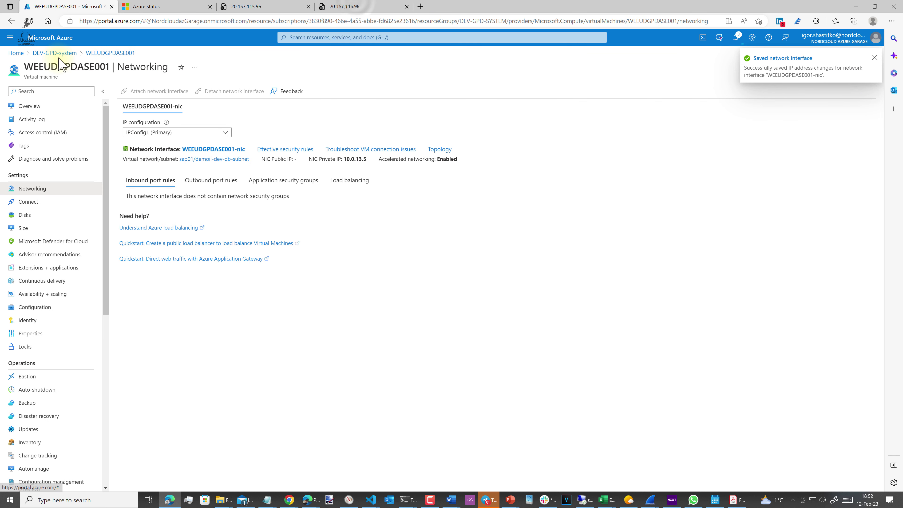
Check the plain HTTP tab and reload the HTTPS page at 20.157.115.96:7630.
left_click(356, 6)
left_click(265, 6)
left_click(341, 271)
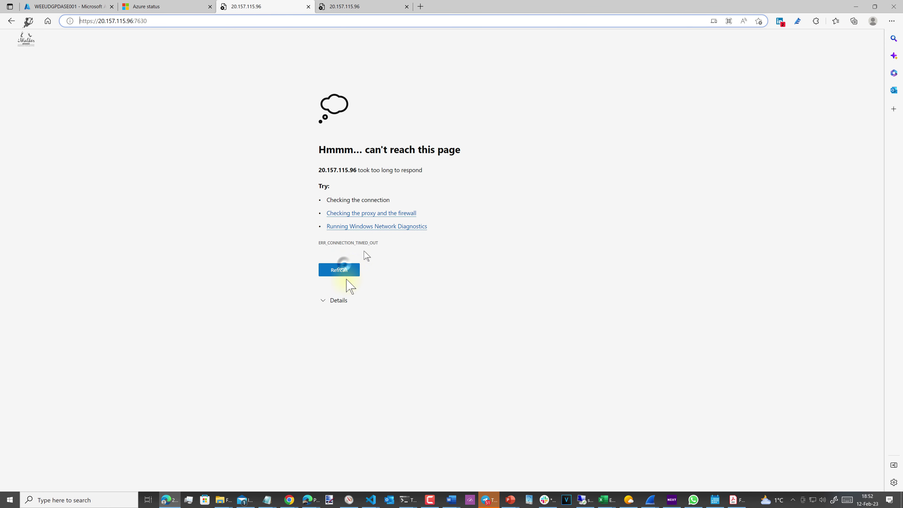
Open the DEV-GPD-system resource group in the Azure portal and look through its resource list.
left_click(80, 7)
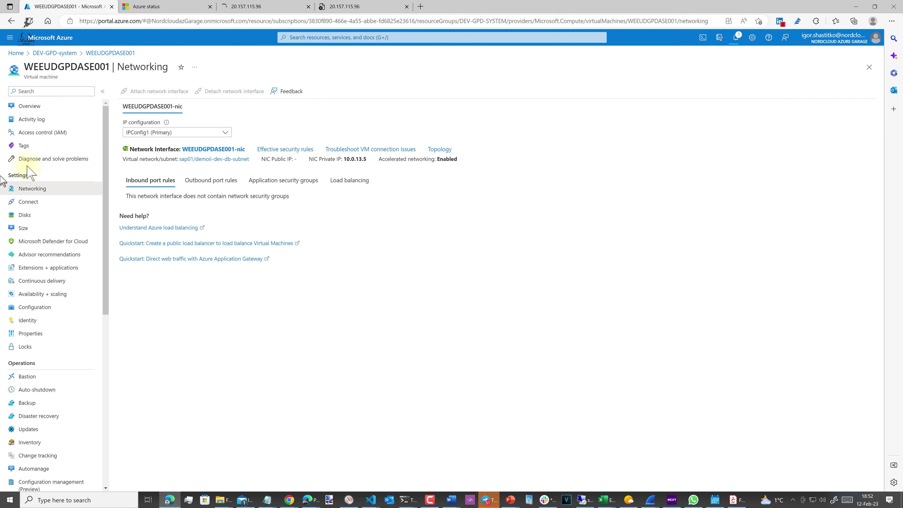
left_click(54, 53)
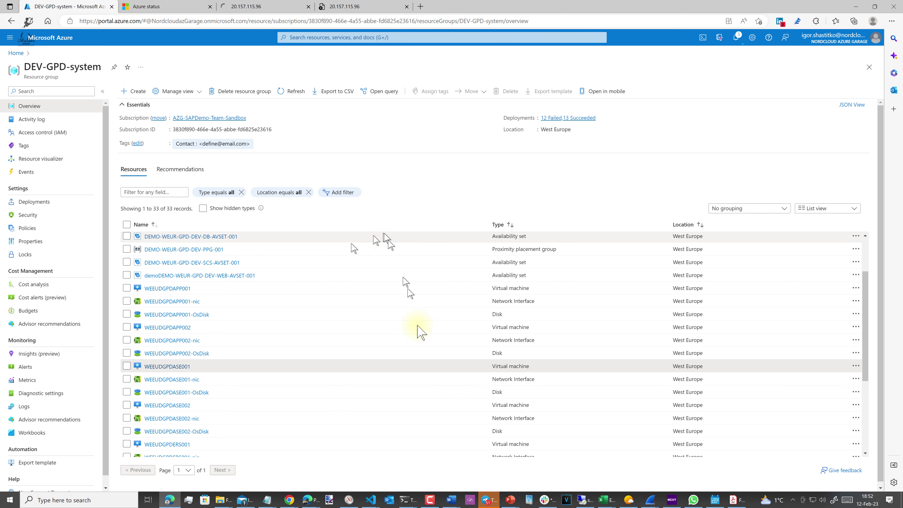
scroll(453, 343, "down", 2)
scroll(456, 343, "up", 4)
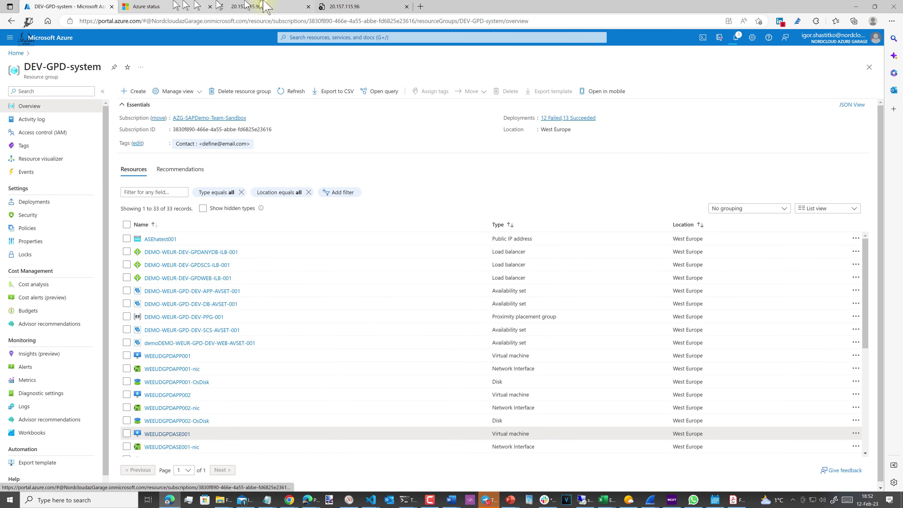
Retry the HTTPS page at 20.157.115.96:7630, recheck both the HTTPS and HTTP tabs, and return to the DEV-GPD-system resource group.
left_click(267, 7)
left_click(338, 271)
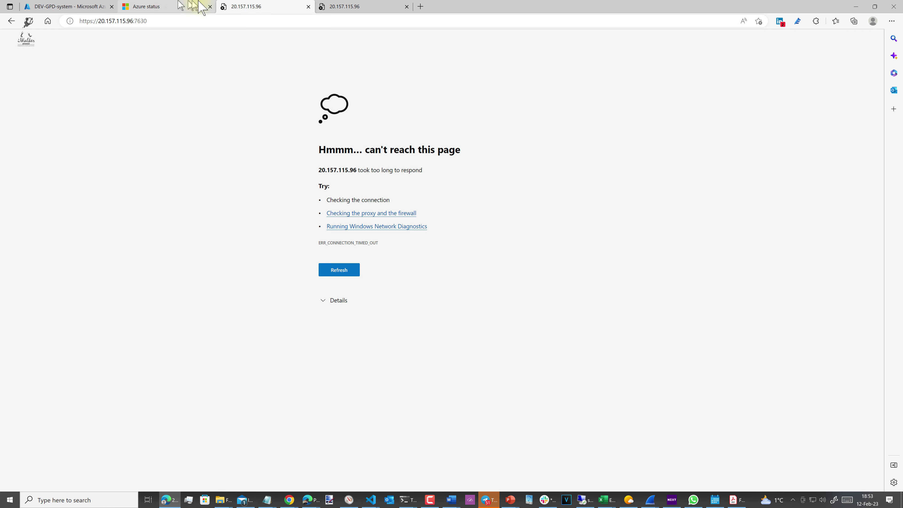
key("alt+Tab")
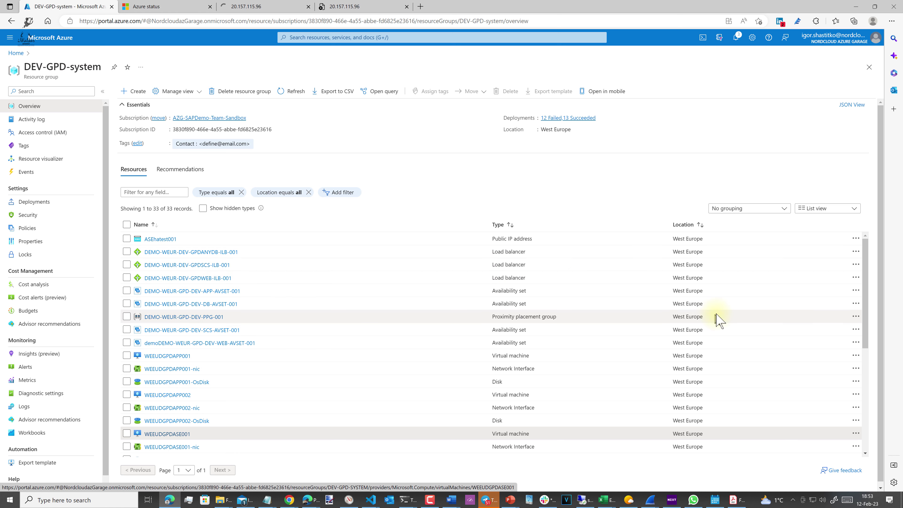
scroll(860, 256, "down", 6)
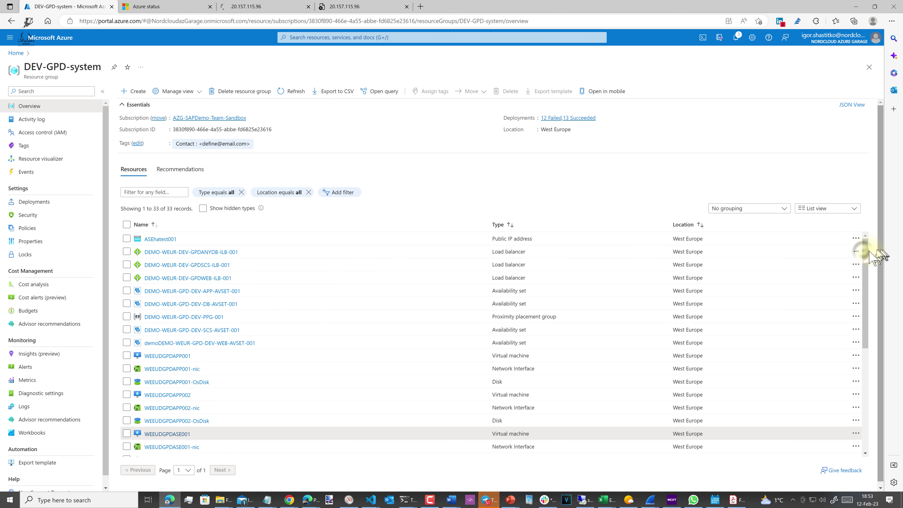
scroll(867, 261, "up", 6)
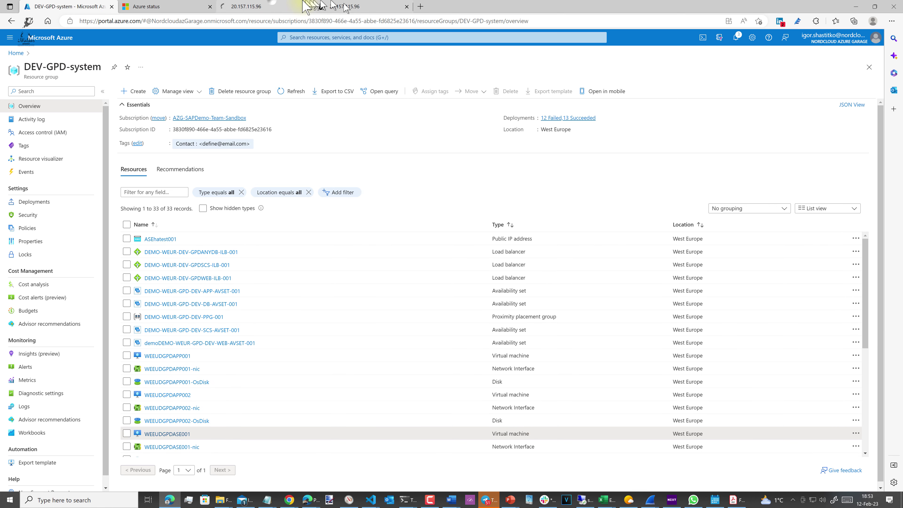
left_click(297, 7)
left_click(349, 8)
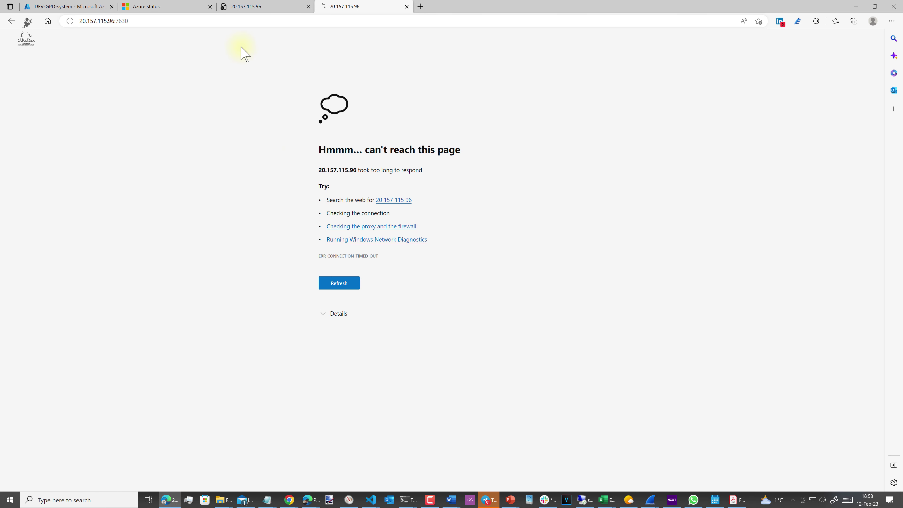
left_click(67, 6)
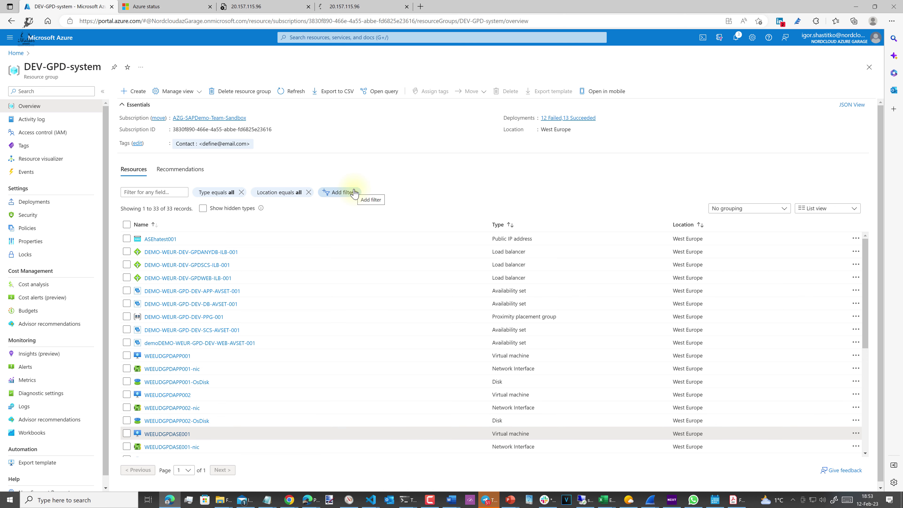
Switch to the WEEUDGPDASE001 root terminal session, test the web interface locally with curl localhost:7630, and abort the request.
key("alt+Tab")
key("alt+Tab")
key("alt+Tab")
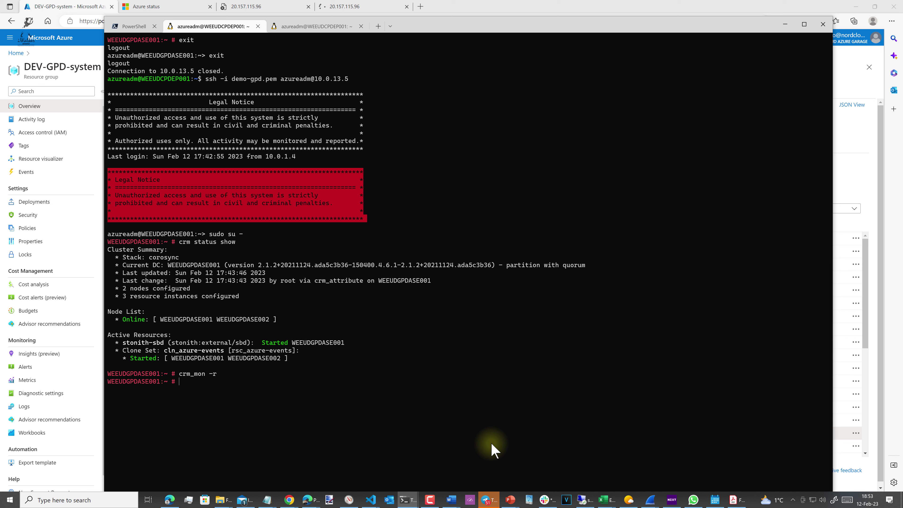
key("Return")
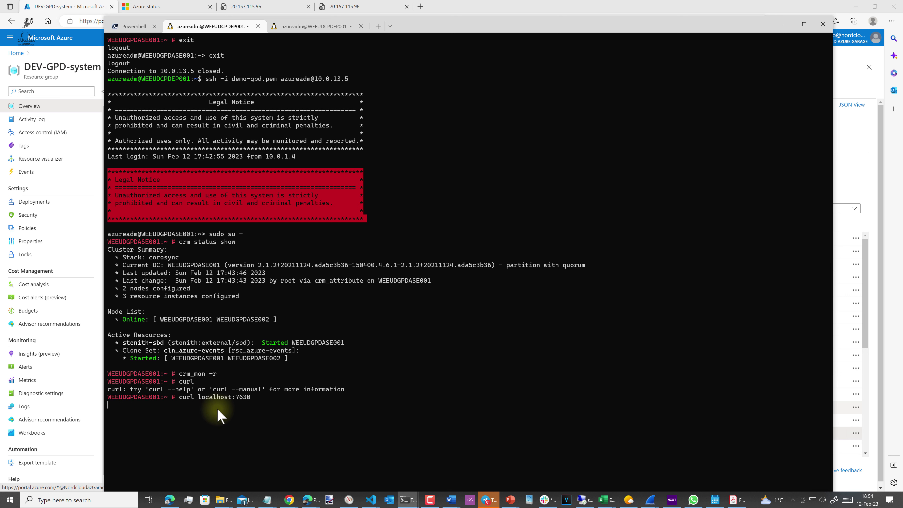
key("Return")
key("Return")
key("Return")
key("ctrl+c")
Repeat the local test with wget localhost:7630 and abort the request.
key("Up")
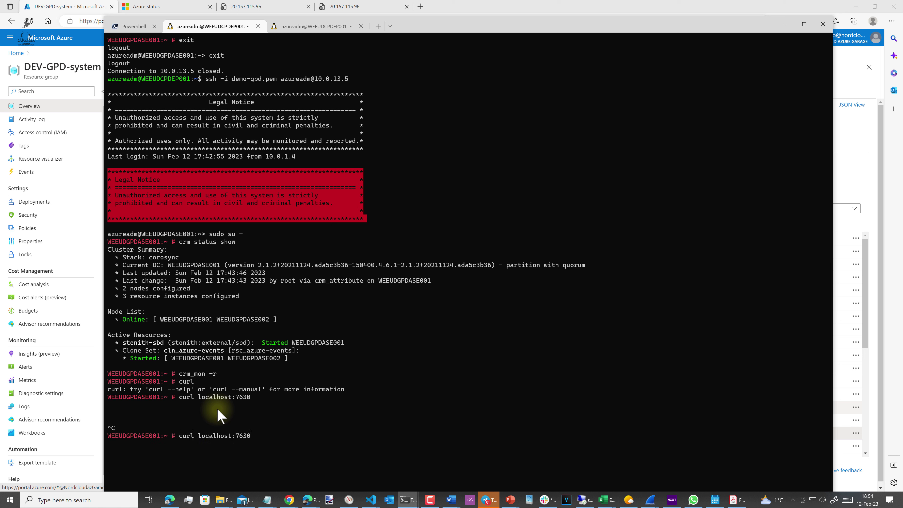
key("Left")
key("BackSpace")
key("BackSpace")
key("BackSpace")
key("BackSpace")
type("wget")
key("Return")
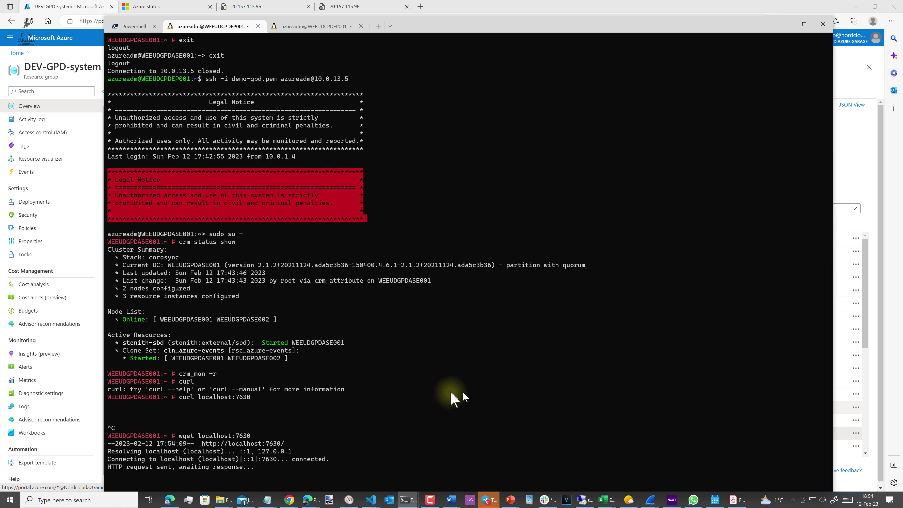
key("ctrl+c")
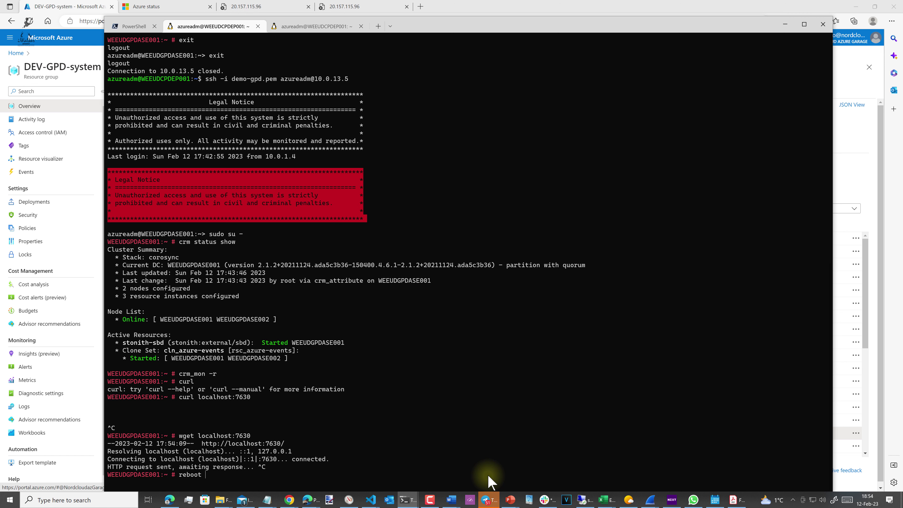
Restart the WEEUDGPDASE001 node with reboot now.
type("ow")
key("Return")
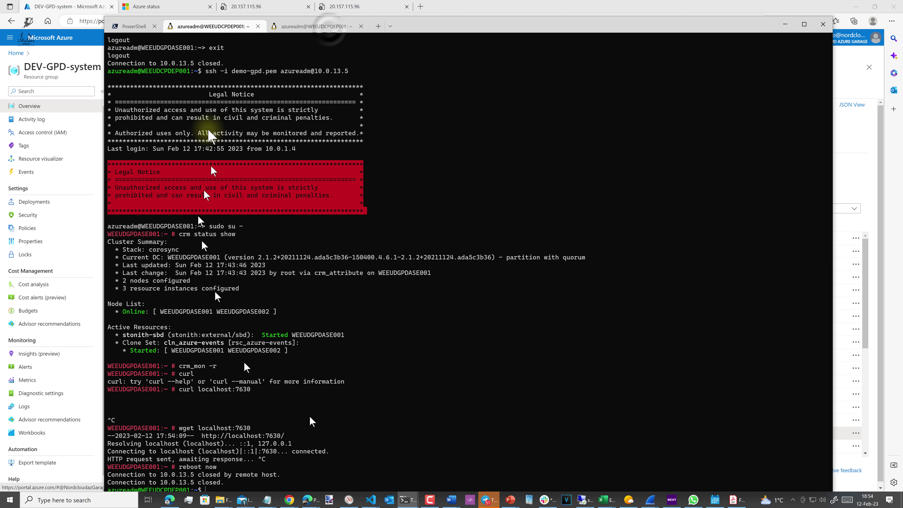
left_click(329, 27)
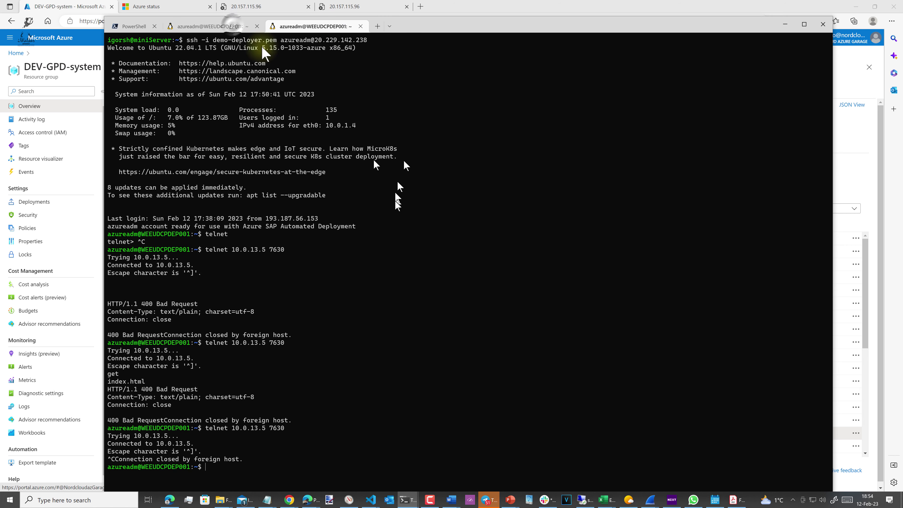
left_click(233, 25)
scroll(404, 299, "up", 10)
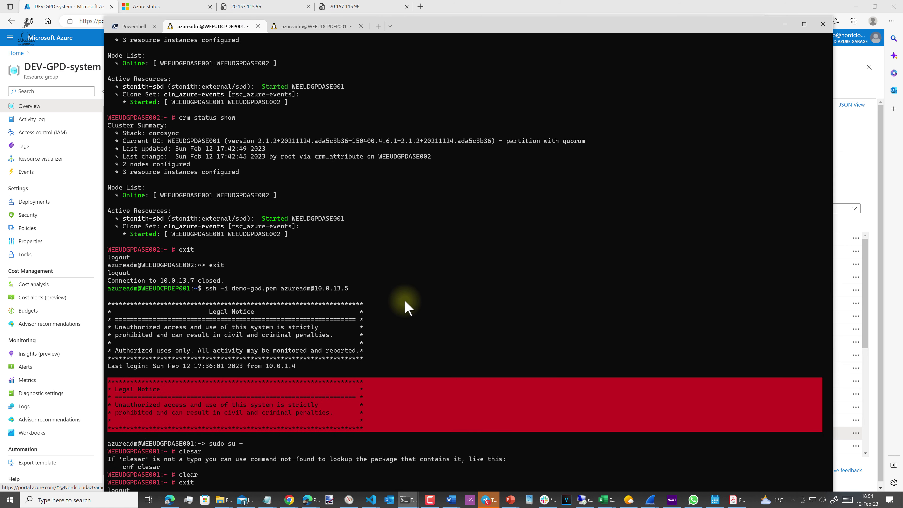
scroll(404, 301, "down", 10)
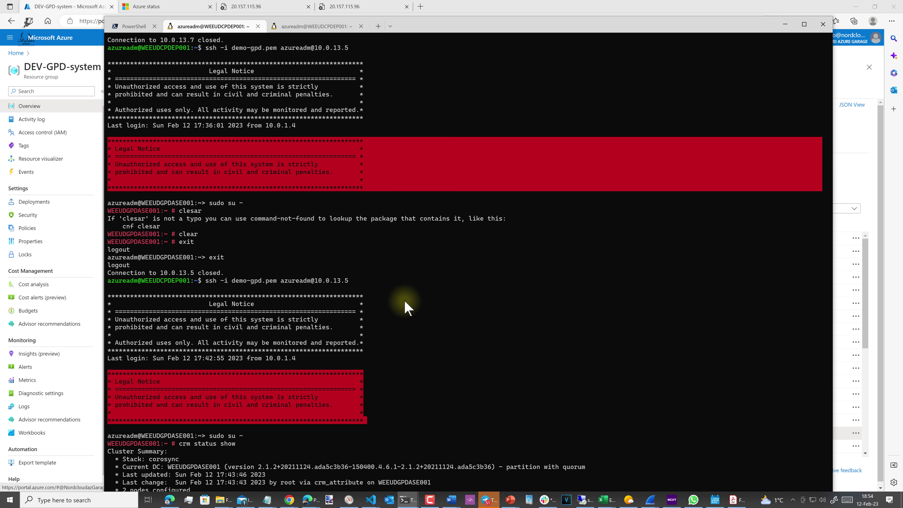
scroll(404, 300, "up", 1)
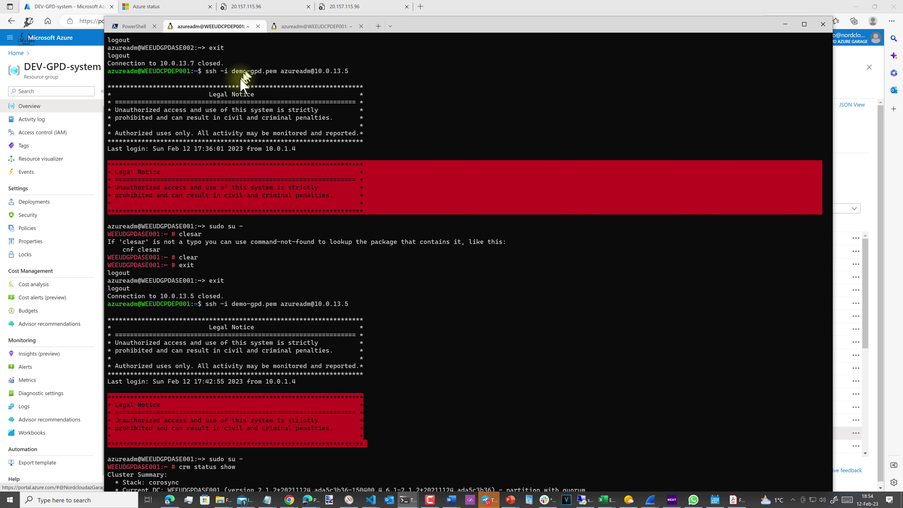
left_click_drag(205, 71, 336, 74)
right_click(336, 73)
left_click(337, 28)
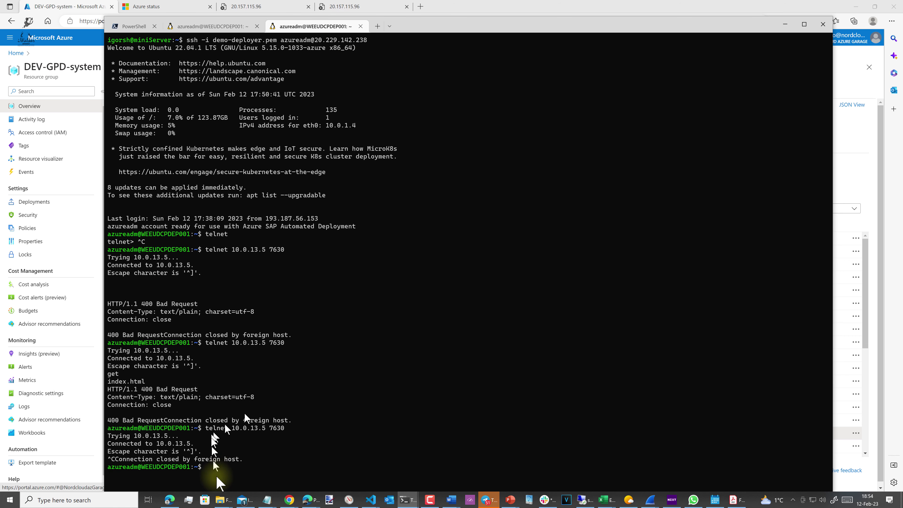
right_click(229, 469)
key("Return")
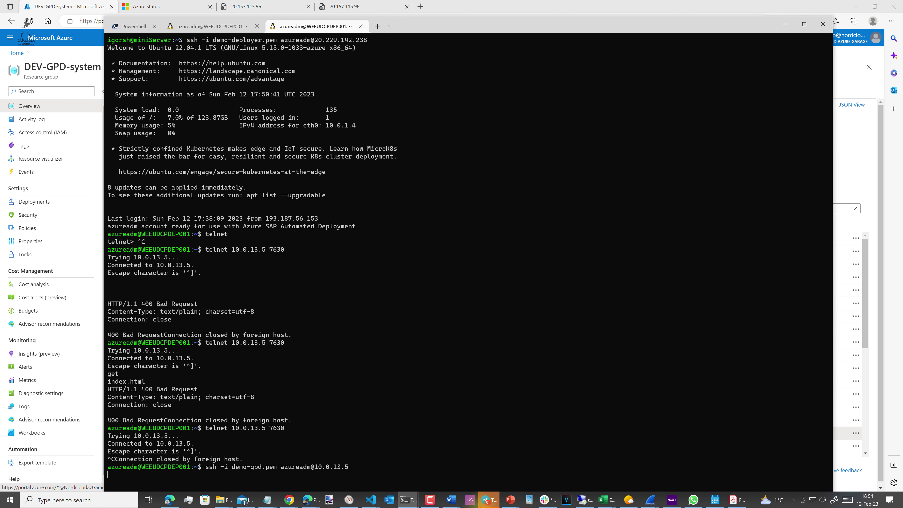
key("ctrl+c")
key("Up")
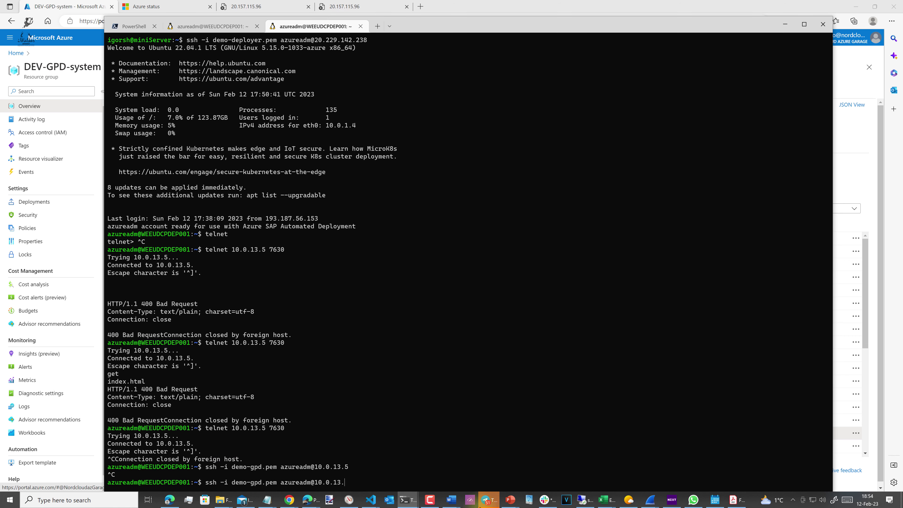
type("7")
key("Return")
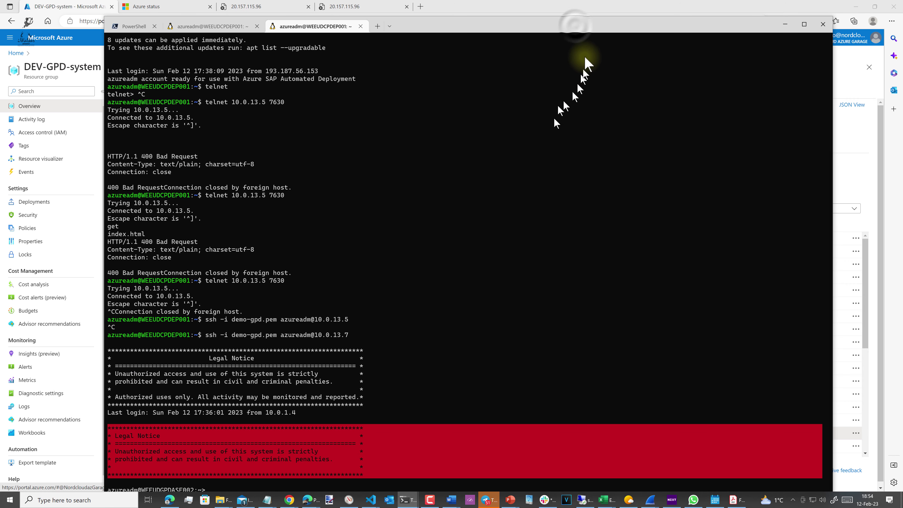
double_click(572, 21)
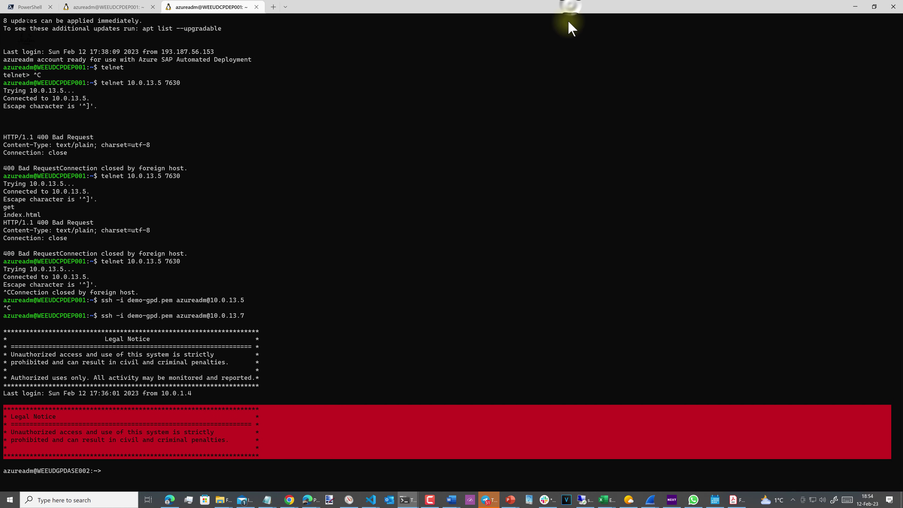
left_click_drag(570, 9, 546, 23)
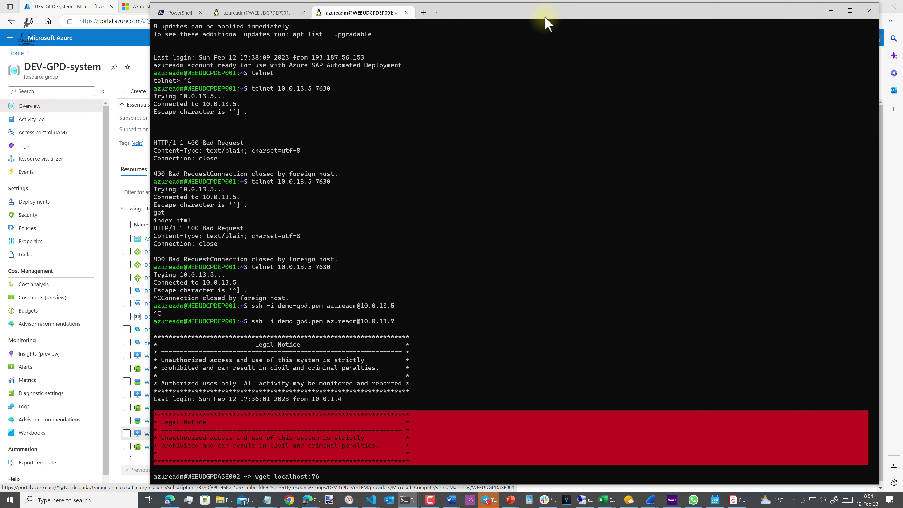
Test port 7630 locally on the second database node with wget localhost:7630, both as azureadm and as root after sudo su -.
type("0")
key("Return")
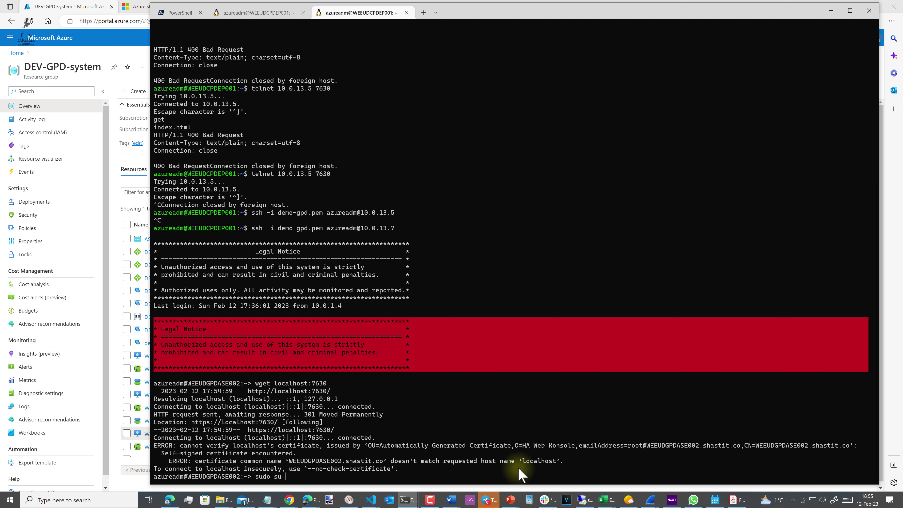
key("Return")
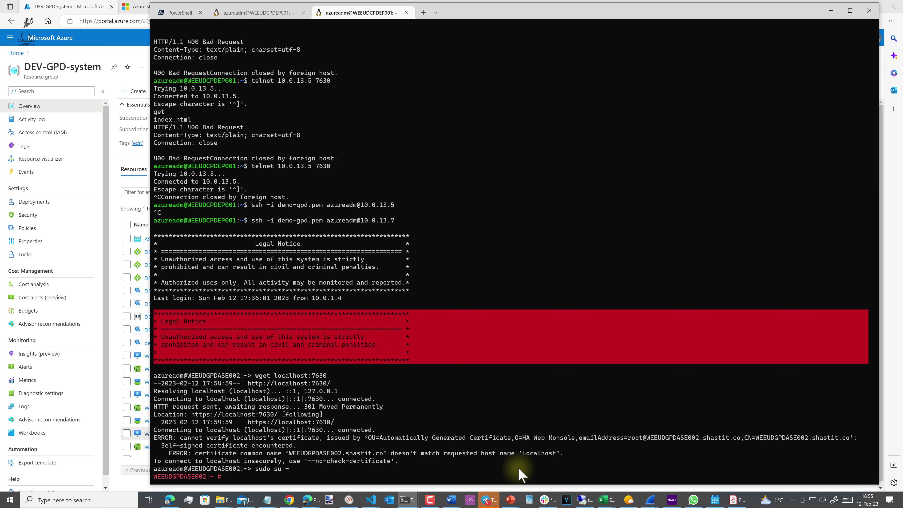
left_click_drag(256, 376, 327, 377)
right_click(273, 481)
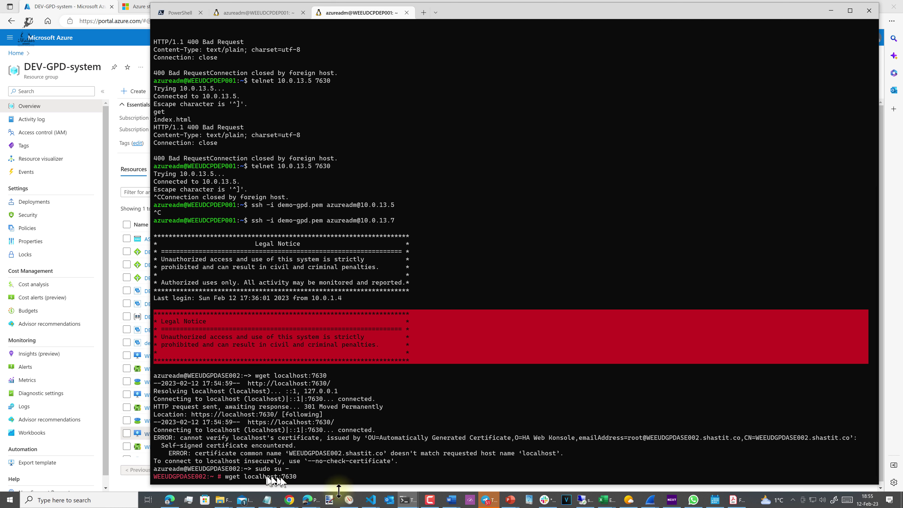
key("Return")
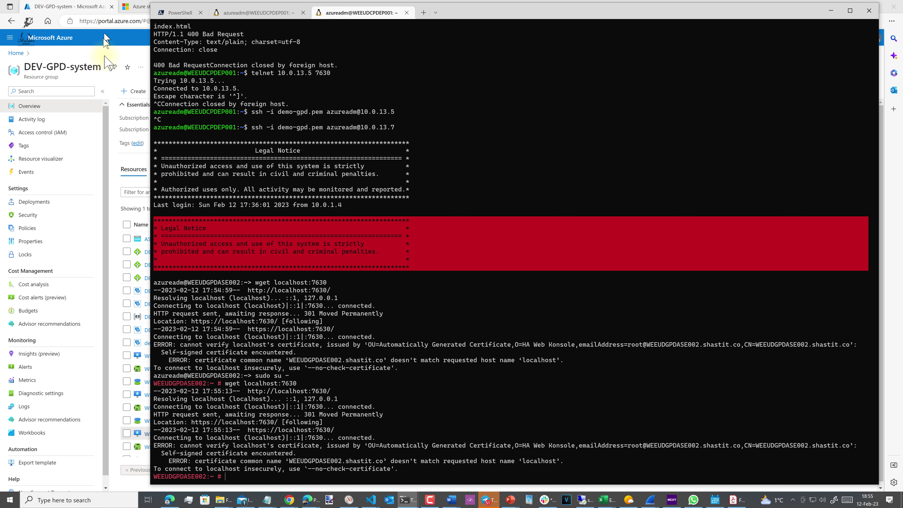
Switch to the Azure portal in the browser, open the list of public IP addresses, and copy the name ASEhatest001.
left_click_drag(534, 12, 587, 69)
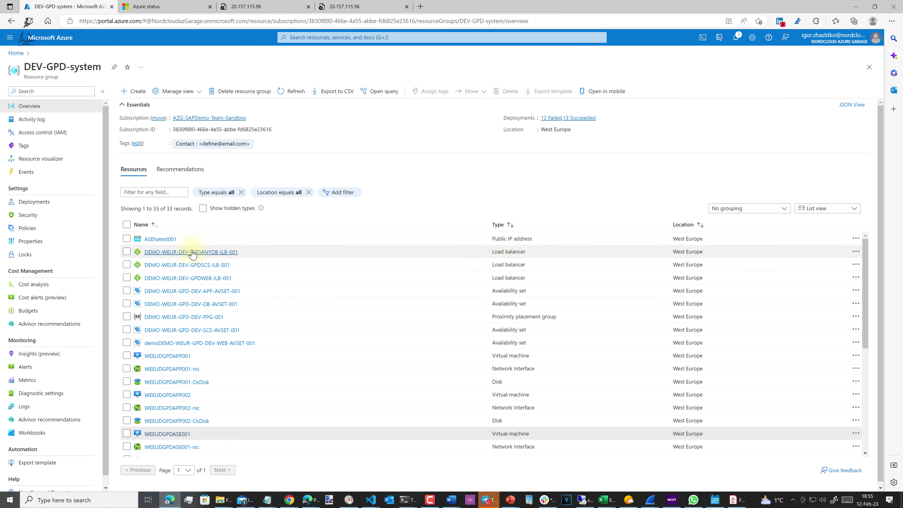
left_click(360, 37)
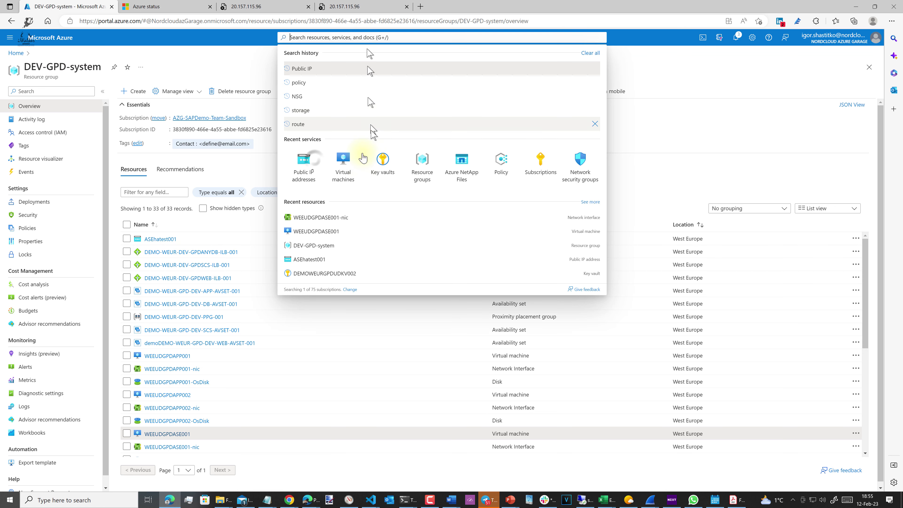
left_click(316, 160)
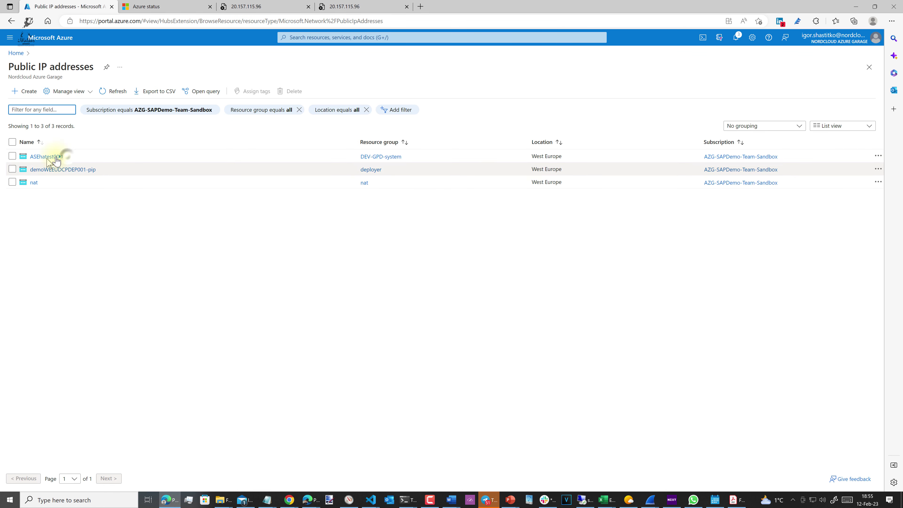
left_click_drag(62, 156, 30, 157)
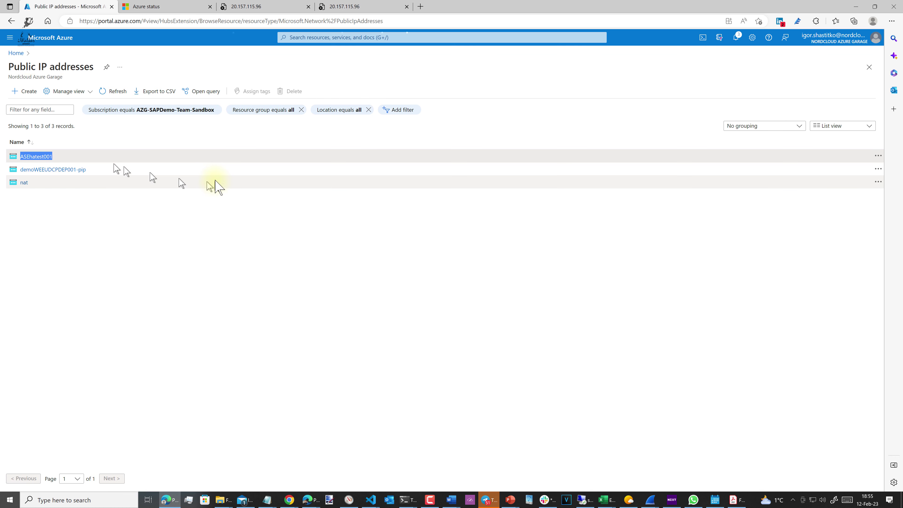
Create a Standard IPv4 public IP address named ASEhatest002 in resource group DEV-GPD-system with availability zone set to No Zone.
left_click(24, 91)
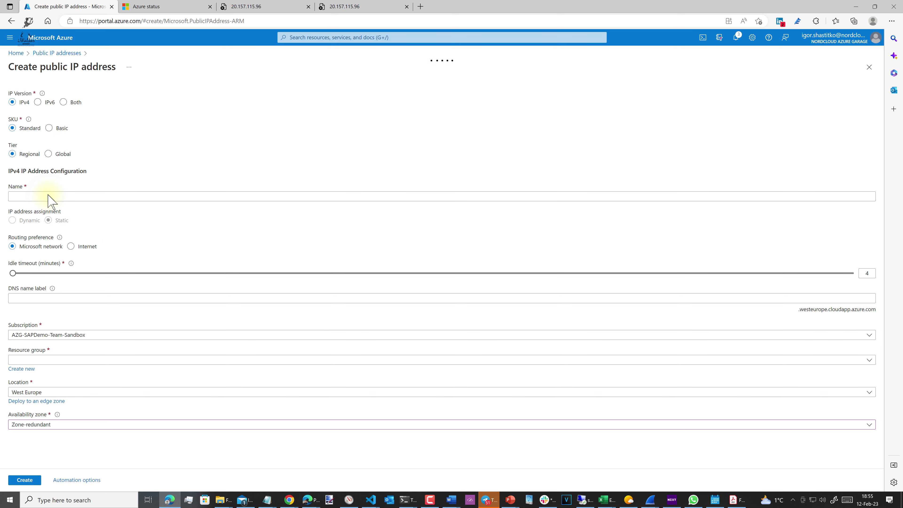
left_click(96, 196)
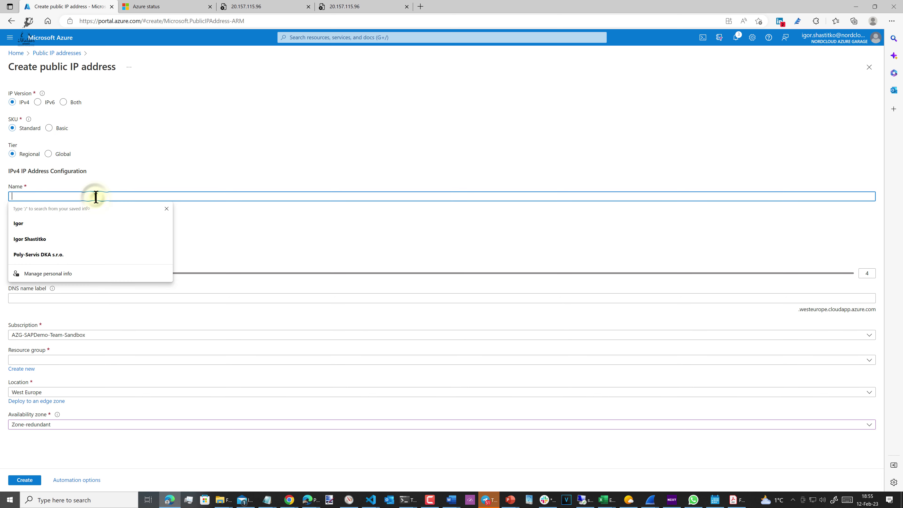
key("ctrl+v")
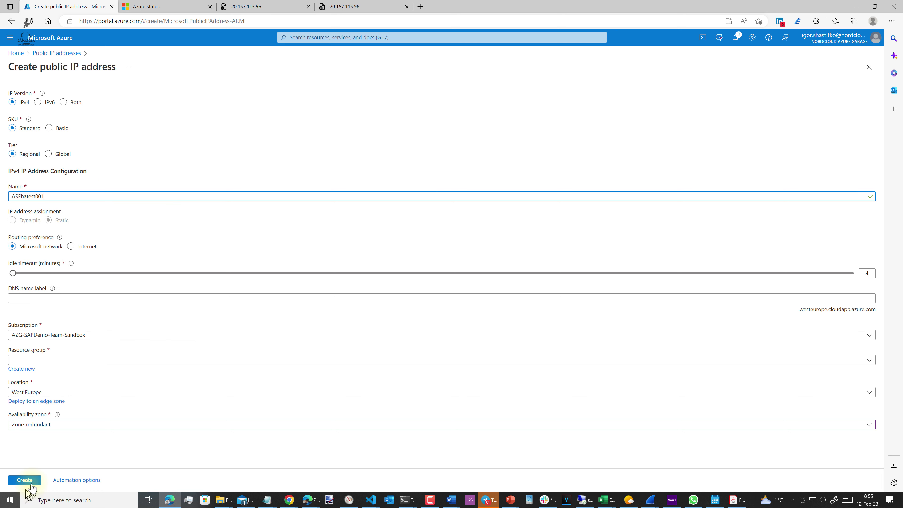
left_click(53, 359)
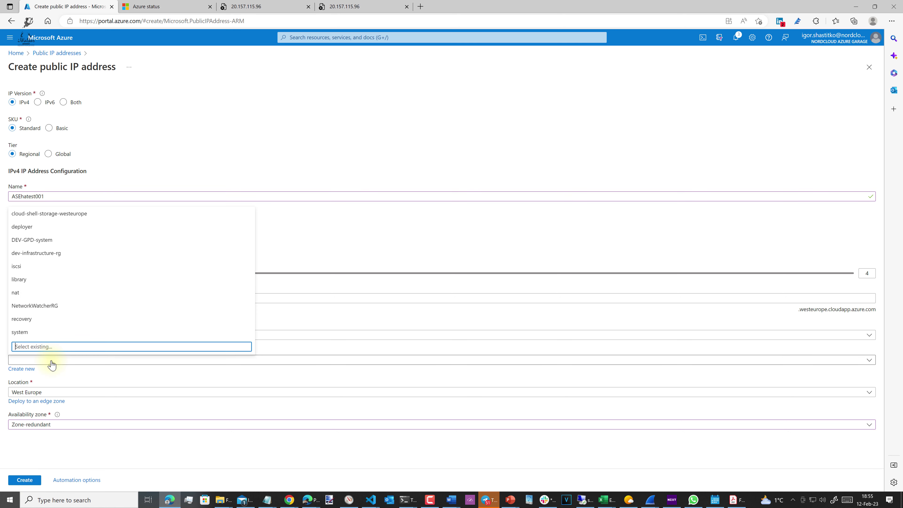
left_click(46, 245)
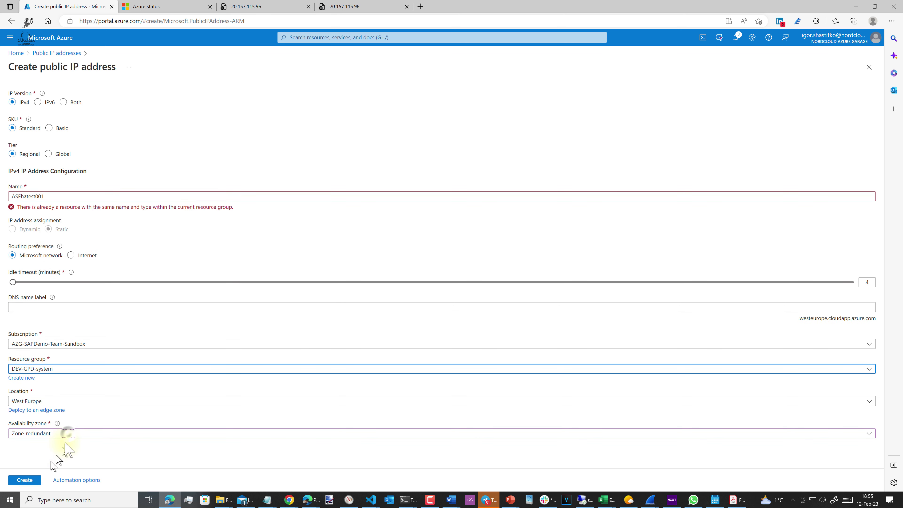
left_click(68, 434)
left_click(54, 369)
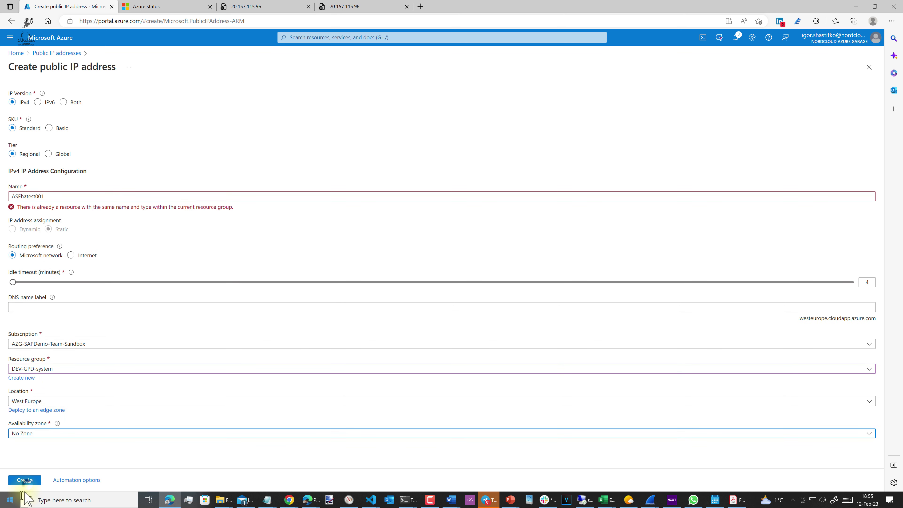
left_click(25, 480)
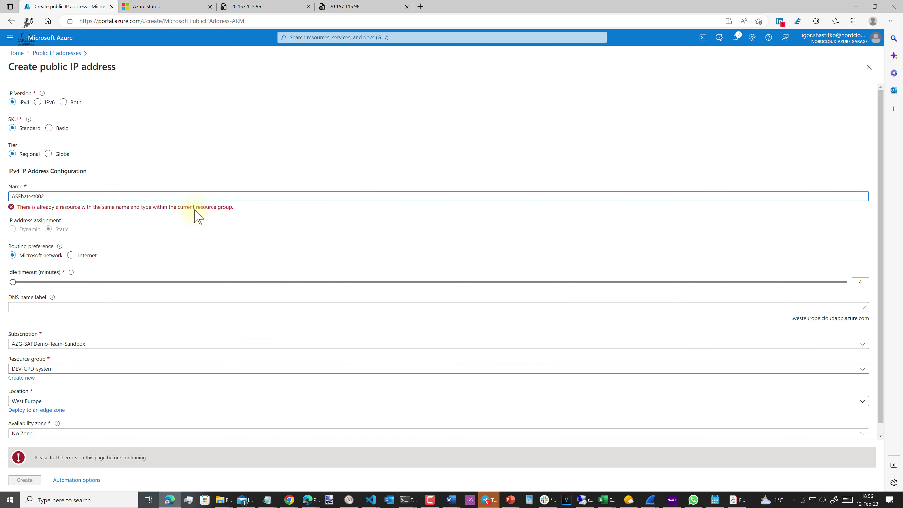
left_click(25, 480)
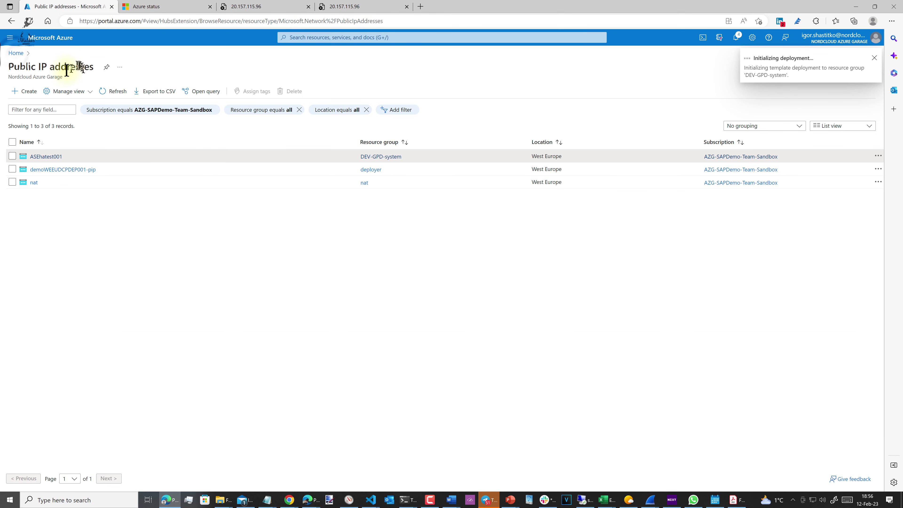
Find the WEEUDGPDASE002 virtual machine and open its network interface WEEUDGPDASE002-nic from the networking settings.
left_click(16, 54)
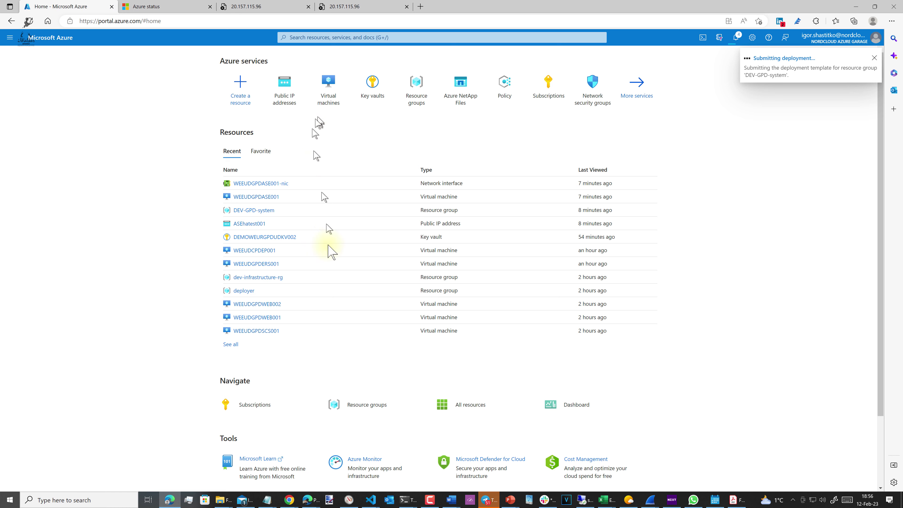
left_click(328, 83)
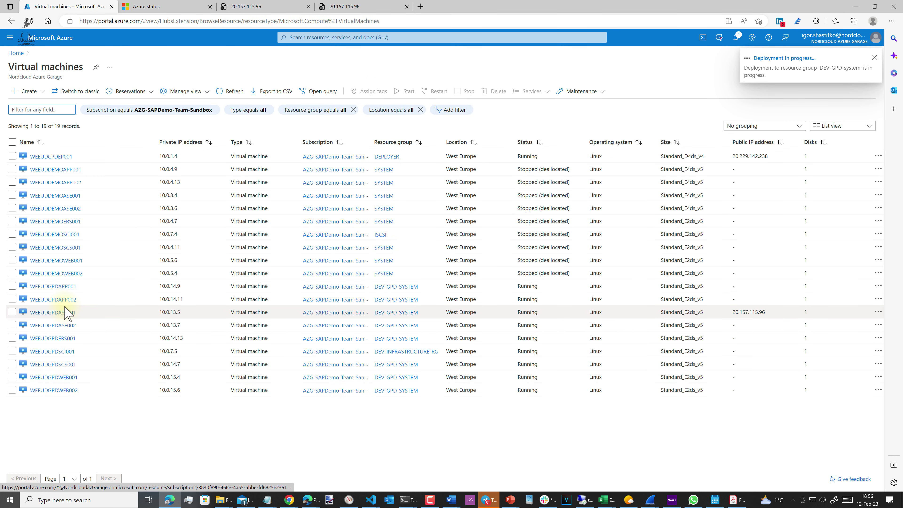
mouse_move(65, 318)
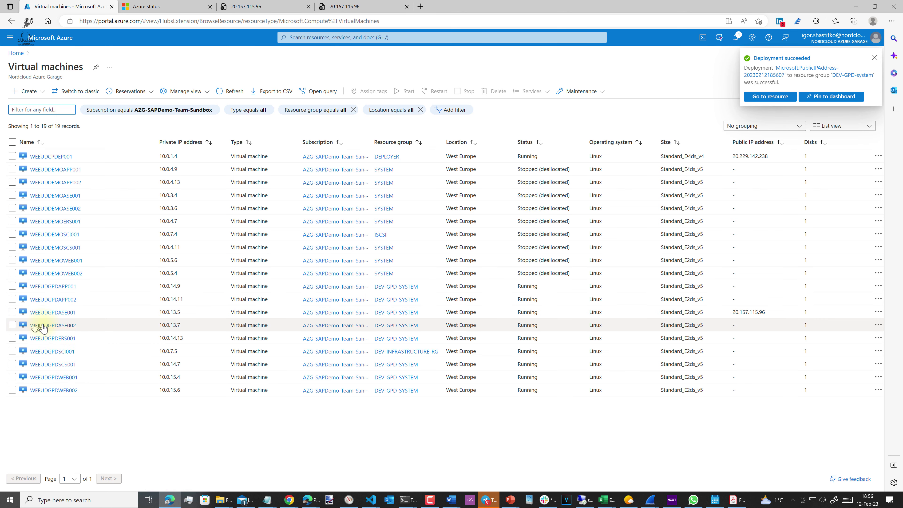
left_click(53, 325)
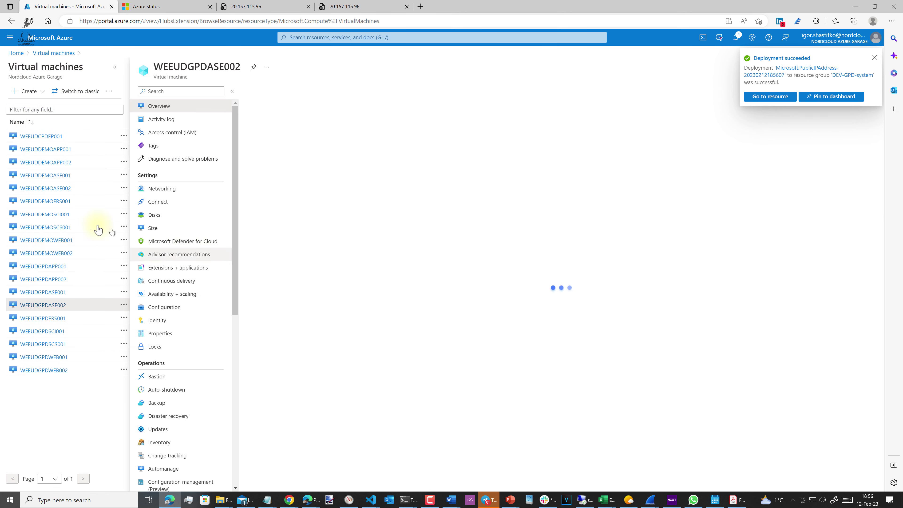
left_click(166, 189)
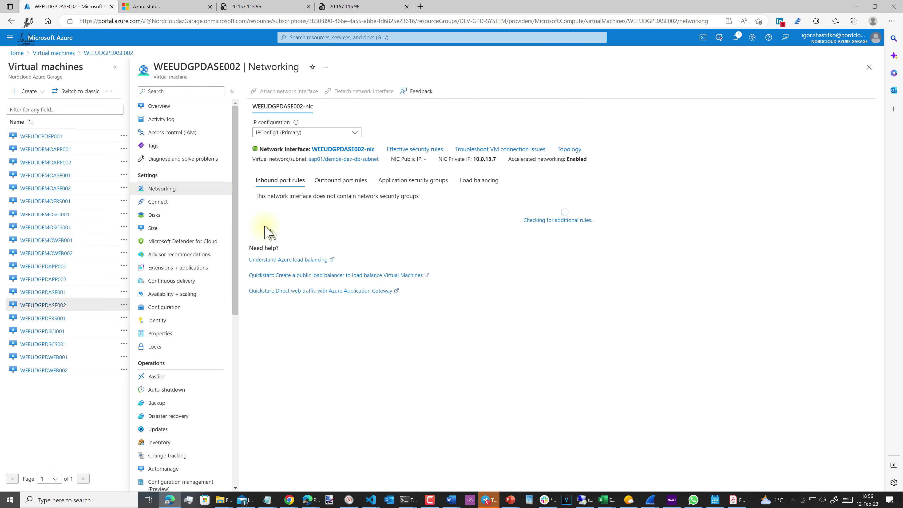
left_click(336, 150)
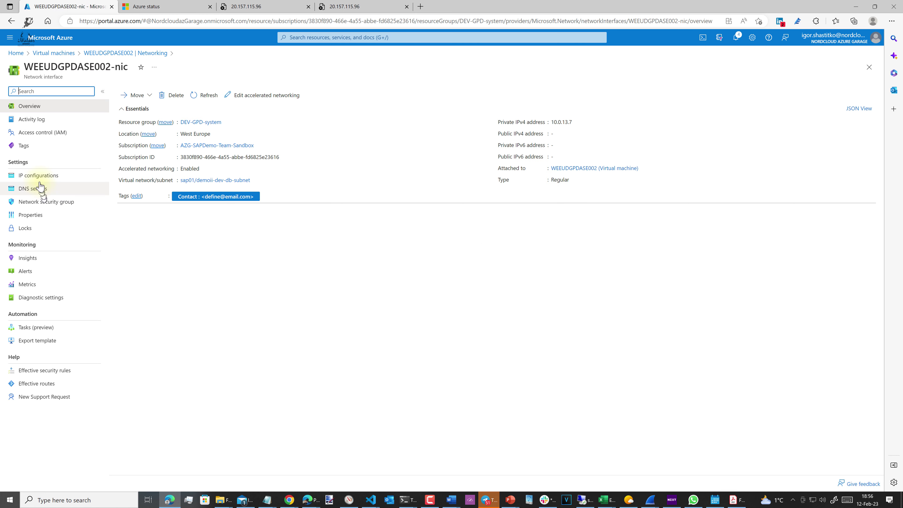
Check the network security group setting of WEEUDGPDASE002-nic and compare the networking settings of WEEUDGPDASE001 and WEEUDGPDASE002.
left_click(48, 202)
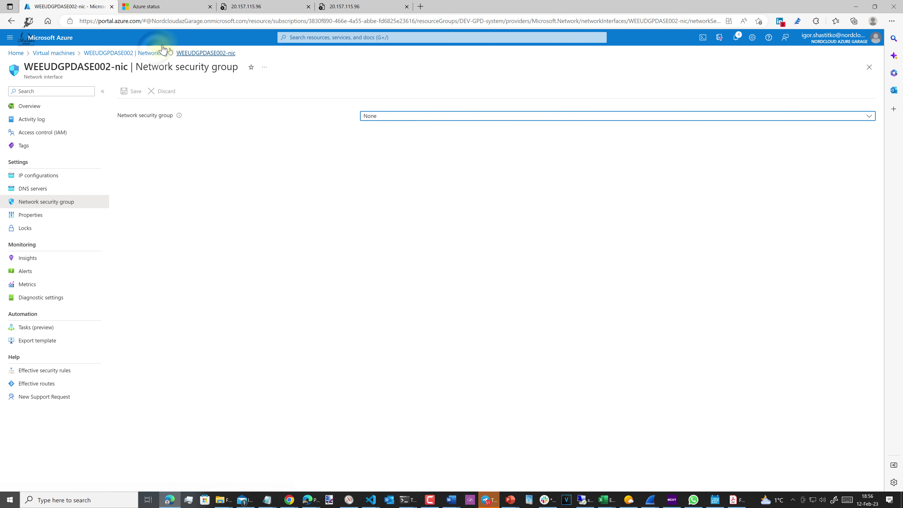
left_click(157, 54)
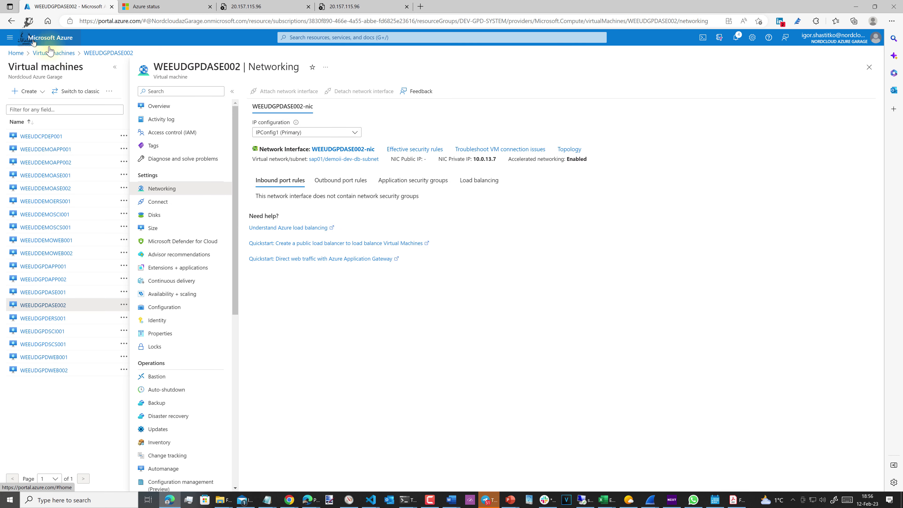
left_click(36, 292)
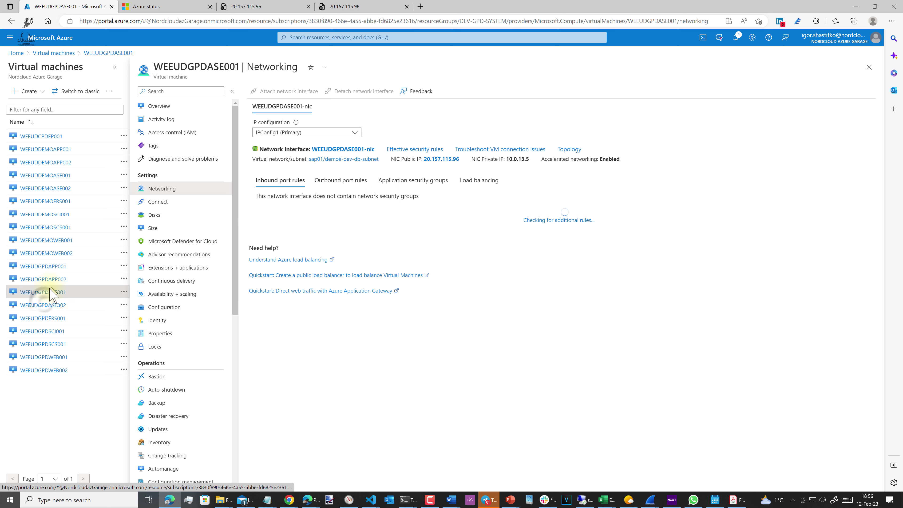
left_click(40, 305)
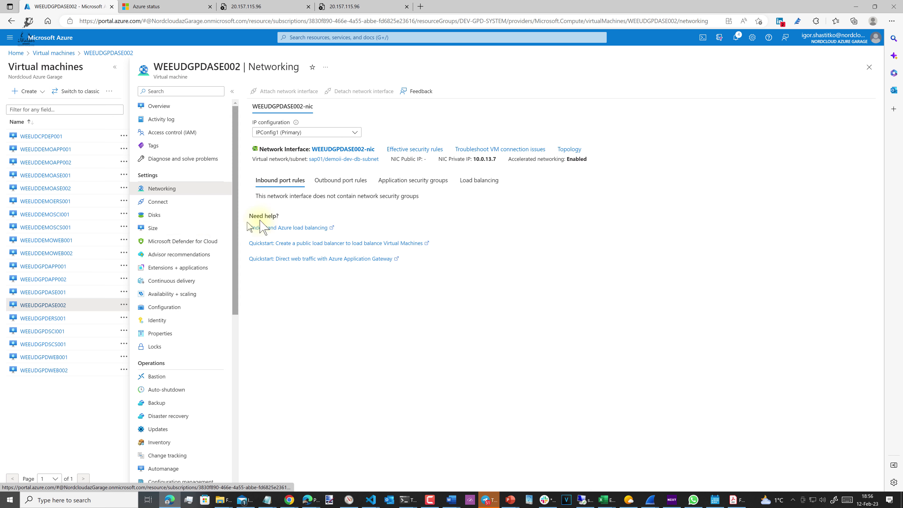
Associate the public IP address ASEhatest002 with the primary IPConfig1 of WEEUDGPDASE002-nic and save the configuration.
left_click(318, 150)
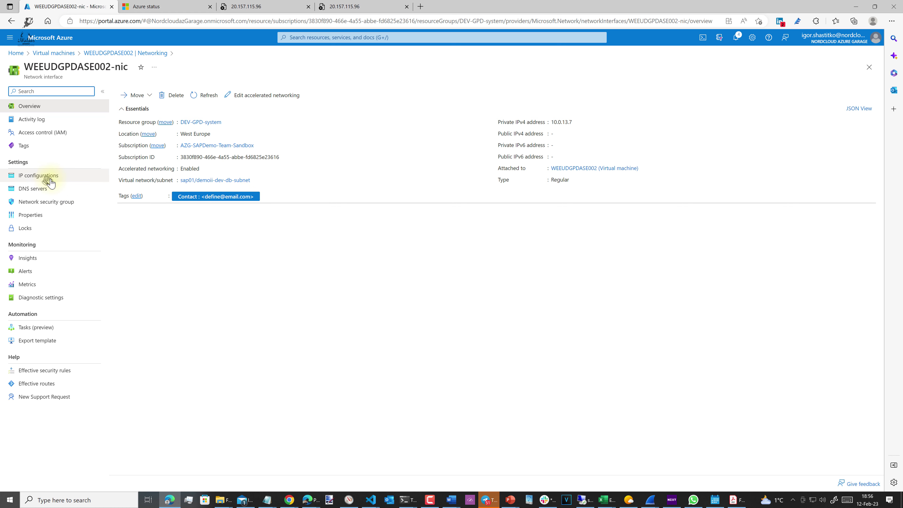
left_click(25, 176)
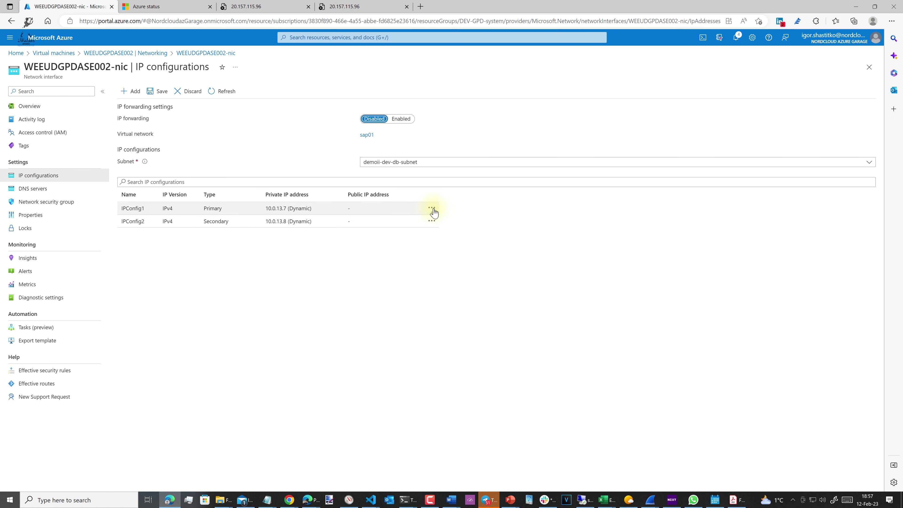
left_click(226, 210)
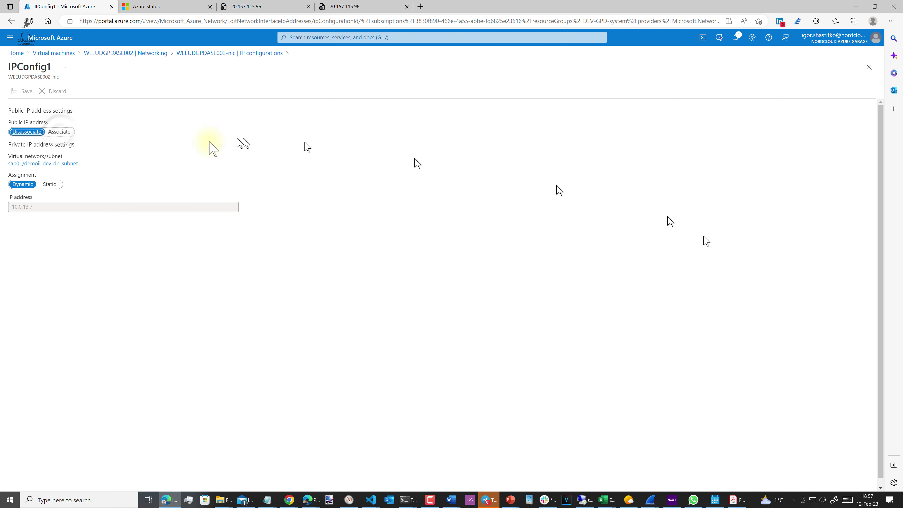
left_click(59, 131)
left_click(169, 154)
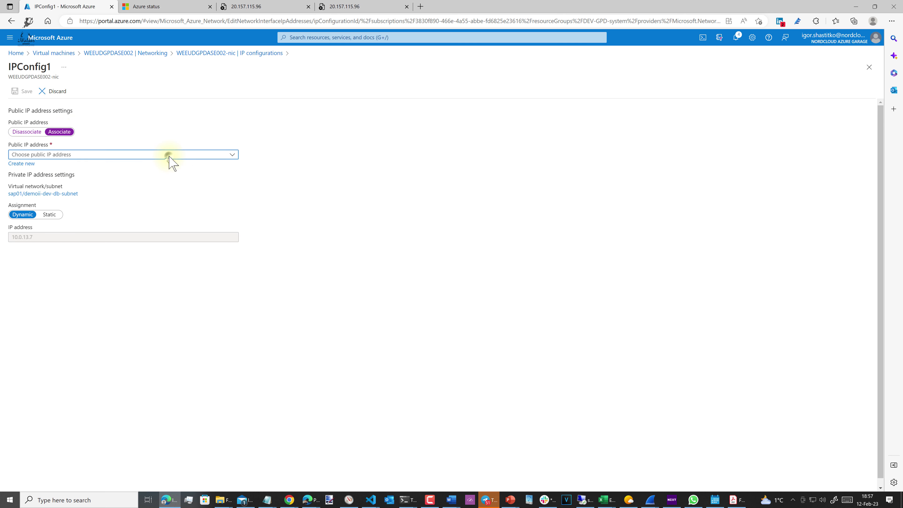
left_click(85, 197)
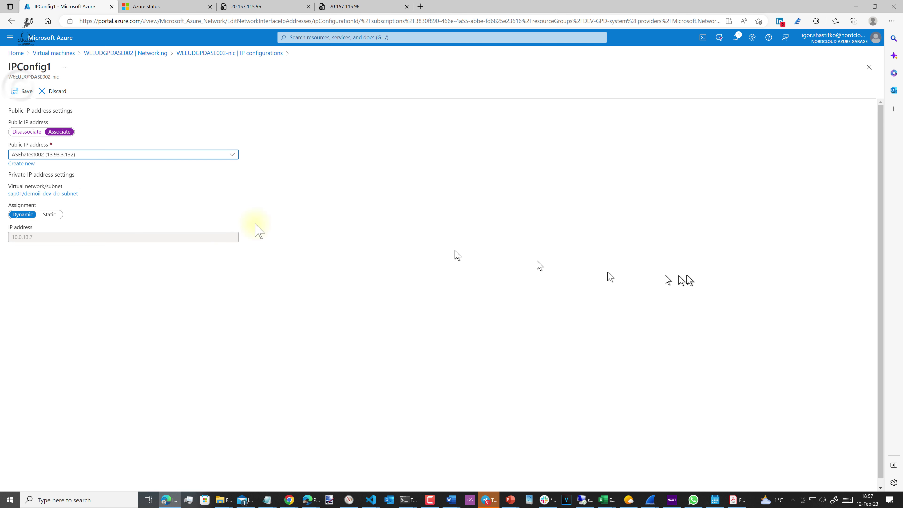
left_click(22, 91)
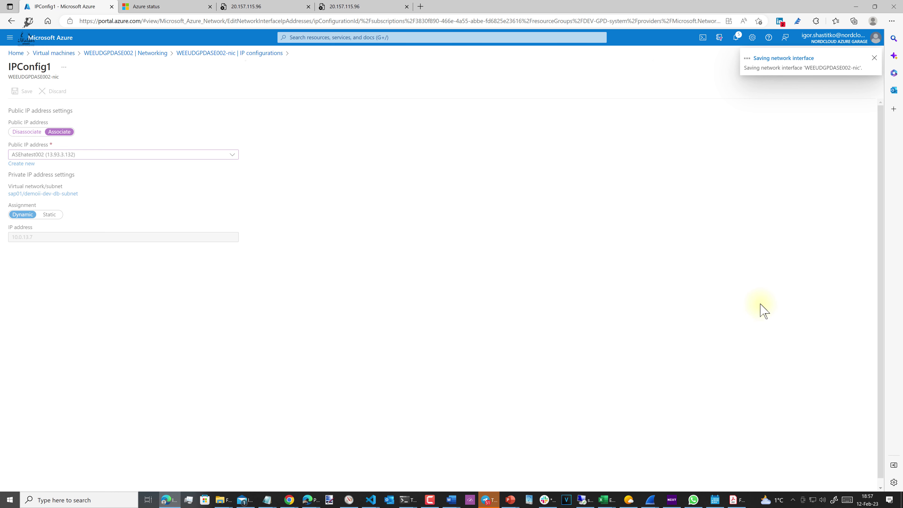
Retry the two open browser pages for 20.157.115.96:7630 to check access to the first node's web interface.
left_click(249, 6)
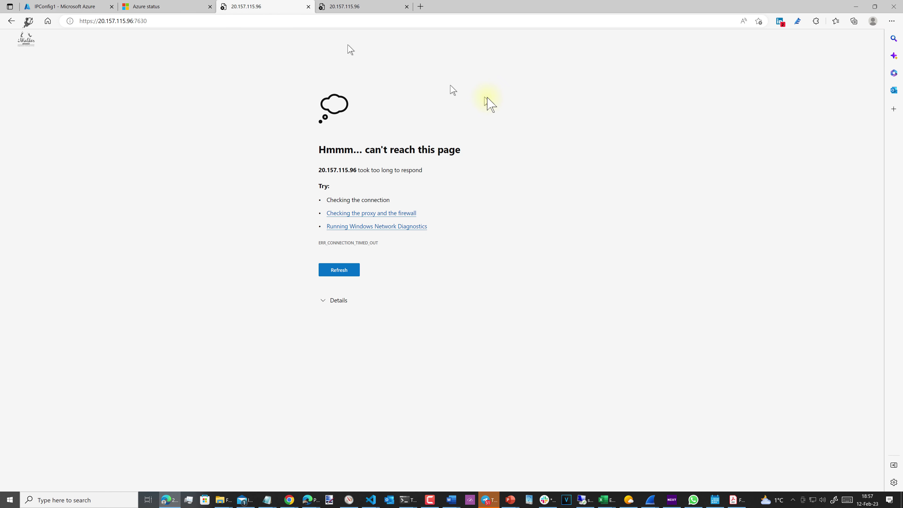
left_click(344, 273)
left_click(369, 9)
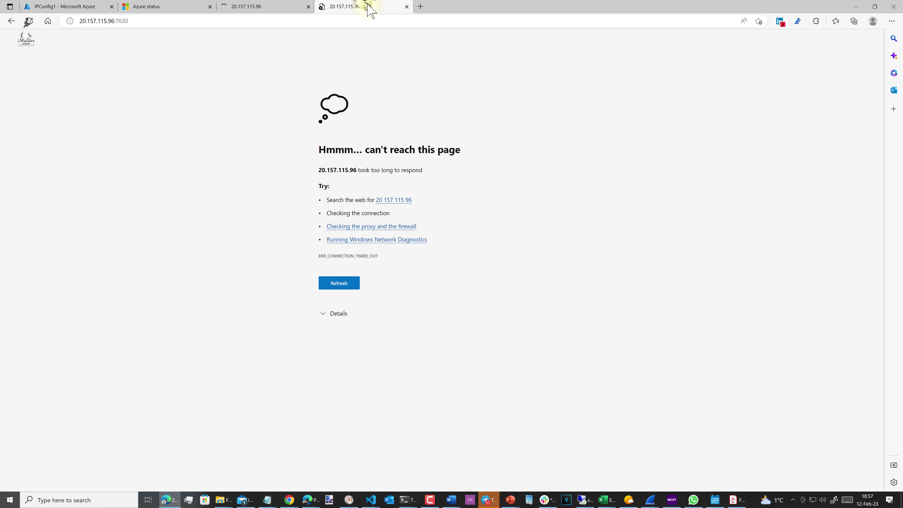
left_click(333, 278)
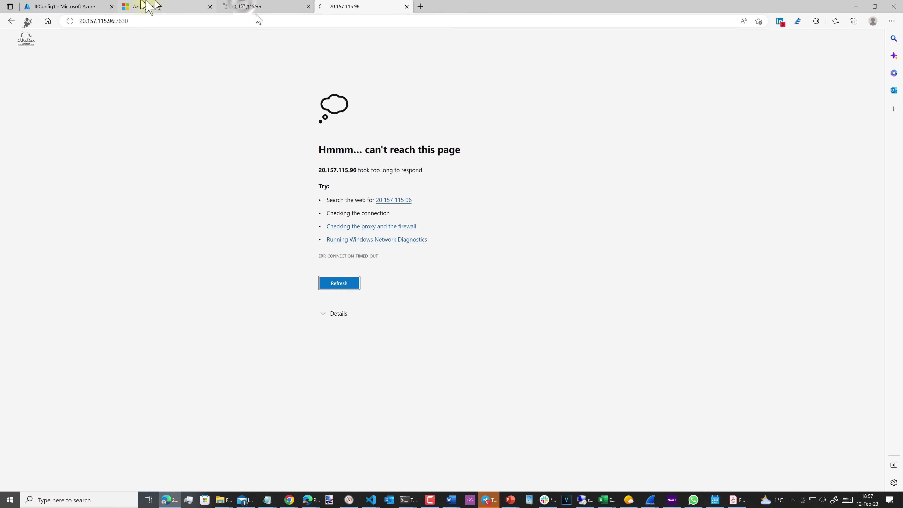
Return to the IP configurations of WEEUDGPDASE002-nic in the Azure portal and save the network interface changes.
left_click(236, 6)
left_click(171, 7)
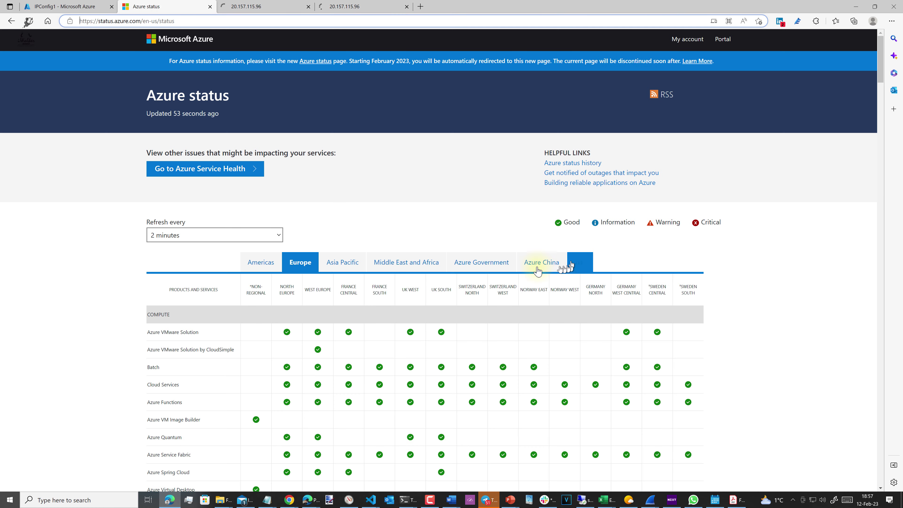
left_click(67, 7)
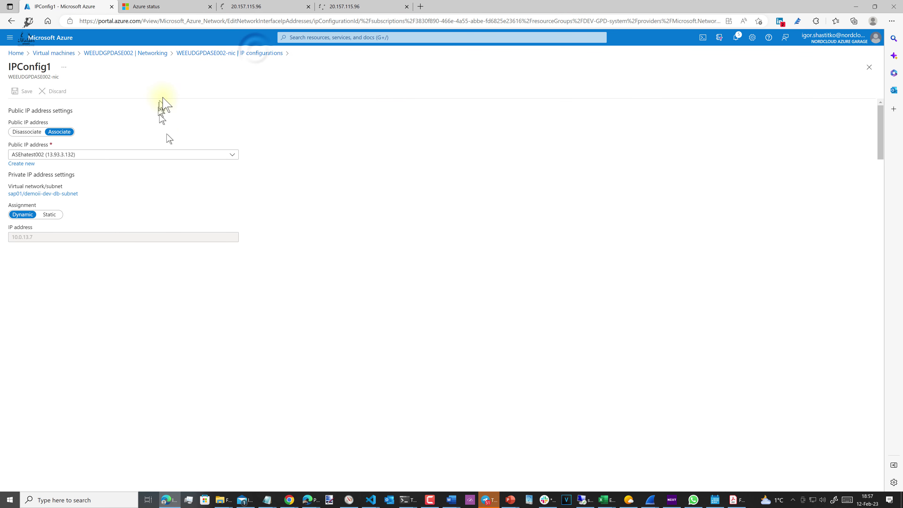
left_click(256, 52)
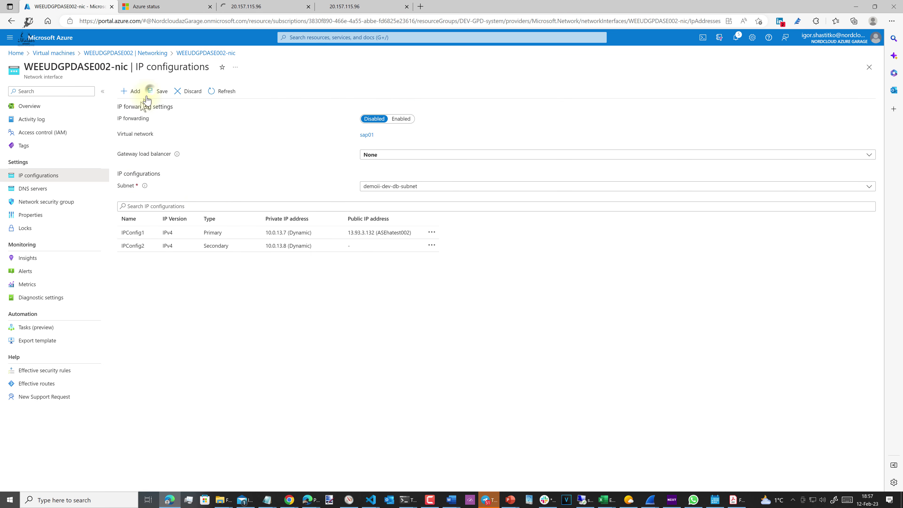
left_click(153, 91)
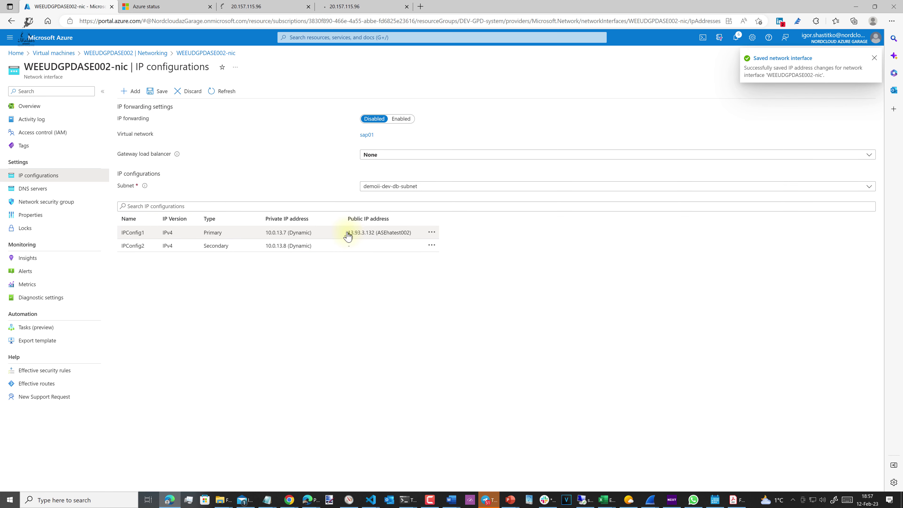
Copy the public IP address of IPConfig1 and load 13.93.3.132:7630 in a new browser page.
left_click_drag(375, 237, 377, 237)
key("ctrl+c")
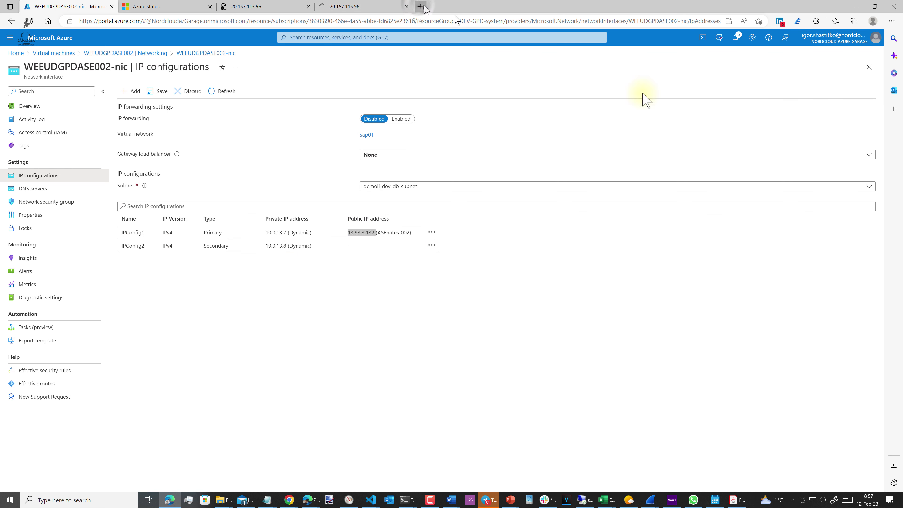
key("ctrl+t")
key("ctrl+v")
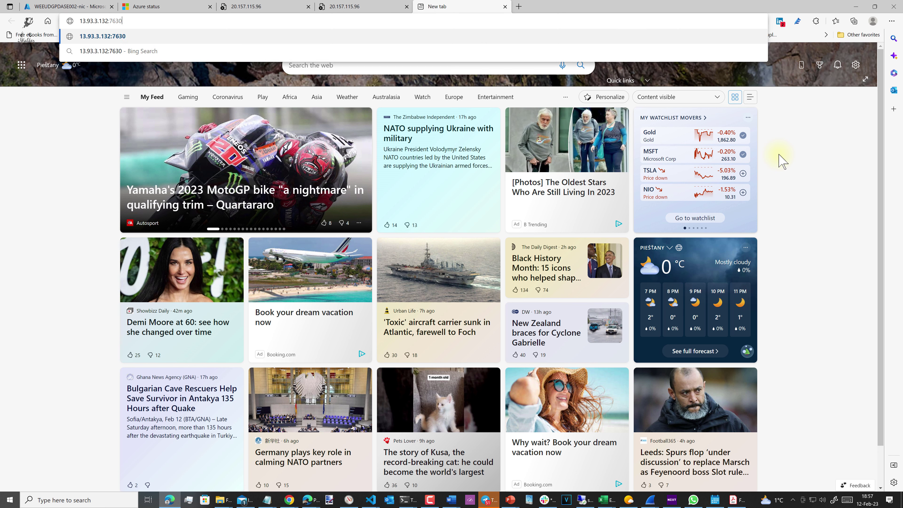
key("Return")
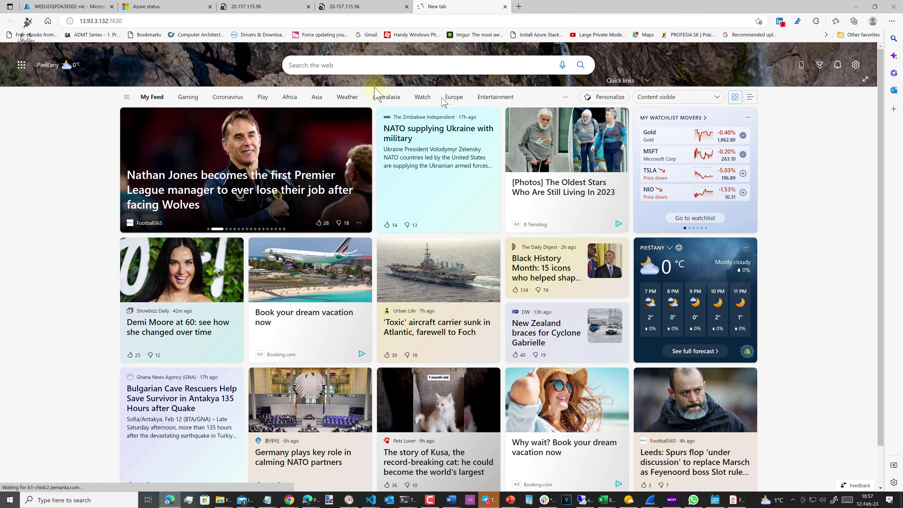
Open the sap01 virtual network from the WEEUDGPDASE002 networking settings and check its subnets' security groups and route tables.
left_click(167, 6)
left_click(67, 6)
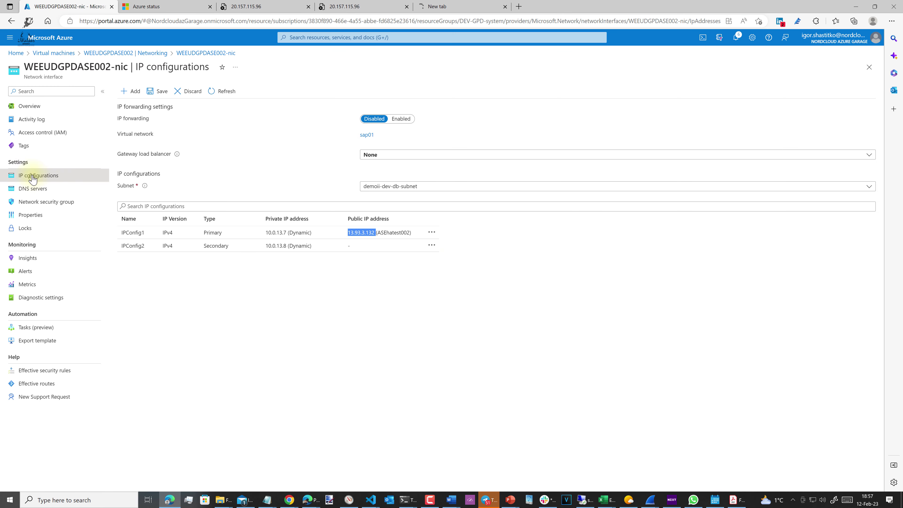
left_click(147, 53)
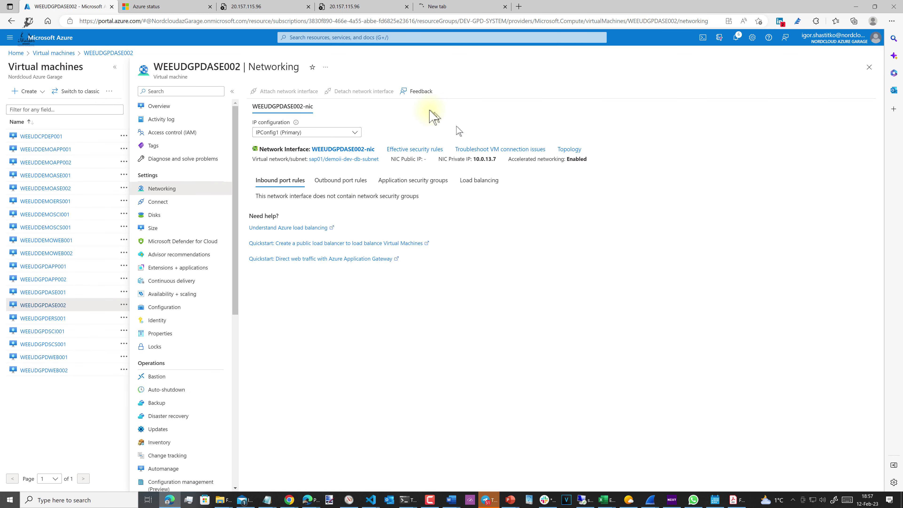
left_click(329, 159)
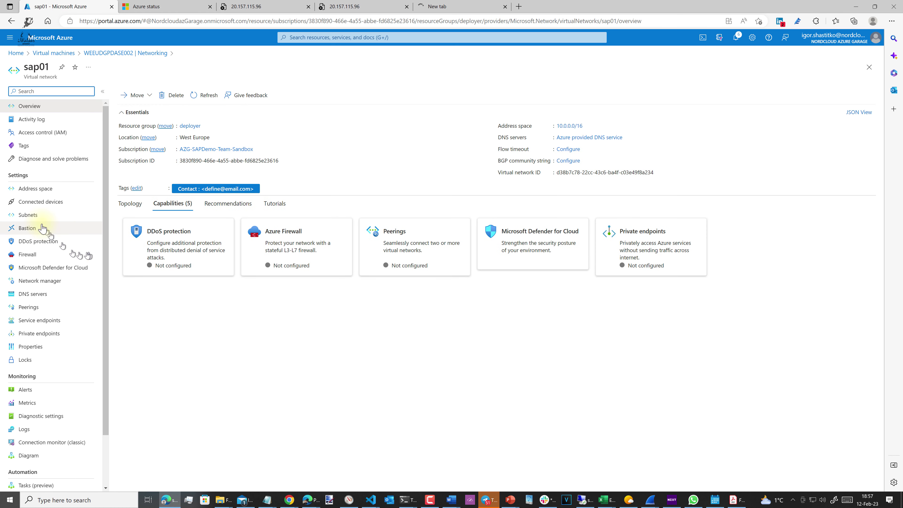
left_click(33, 216)
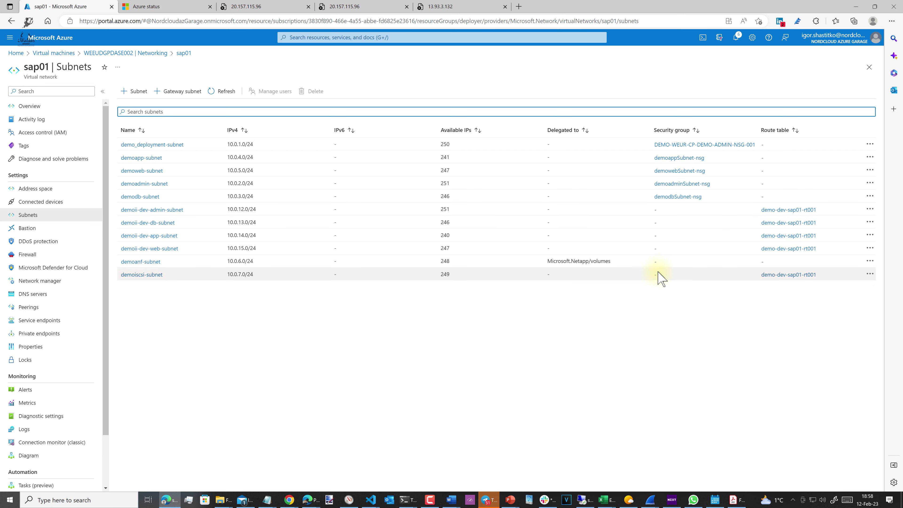
left_click(446, 6)
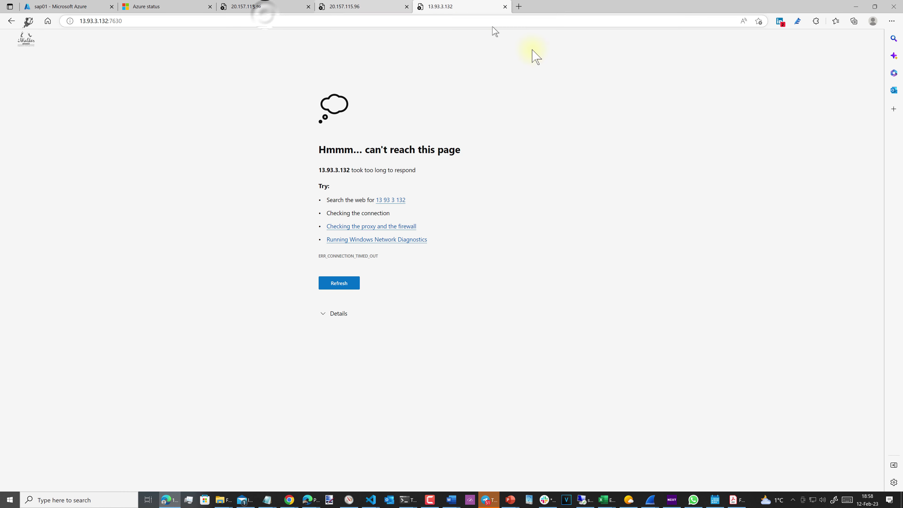
left_click(264, 20)
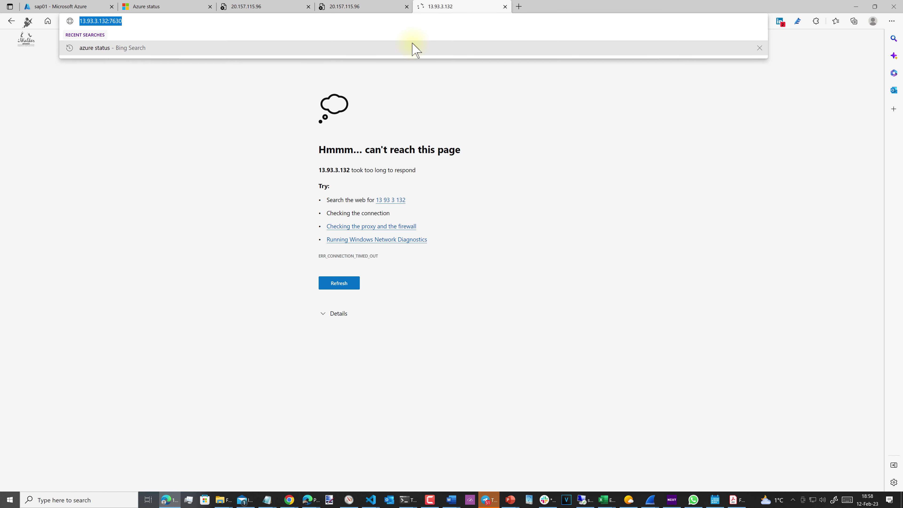
type("htt")
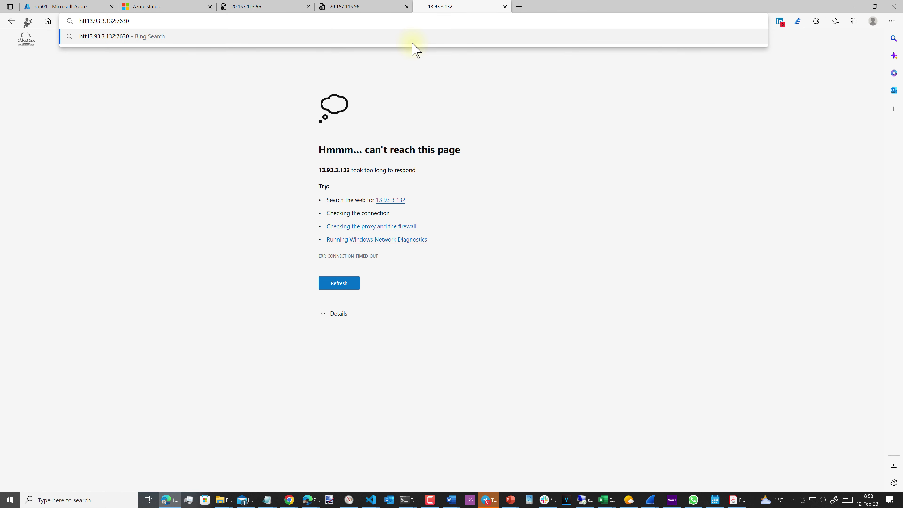
type("ps://")
key("Return")
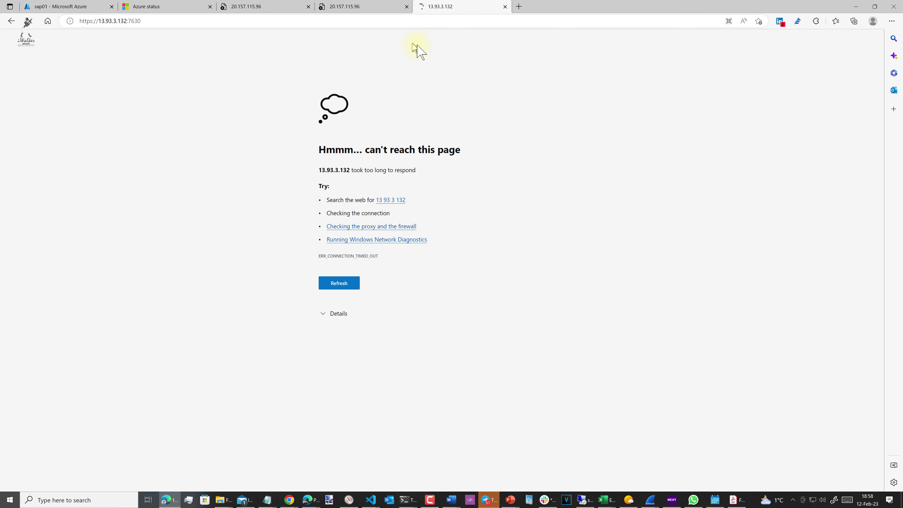
left_click(263, 7)
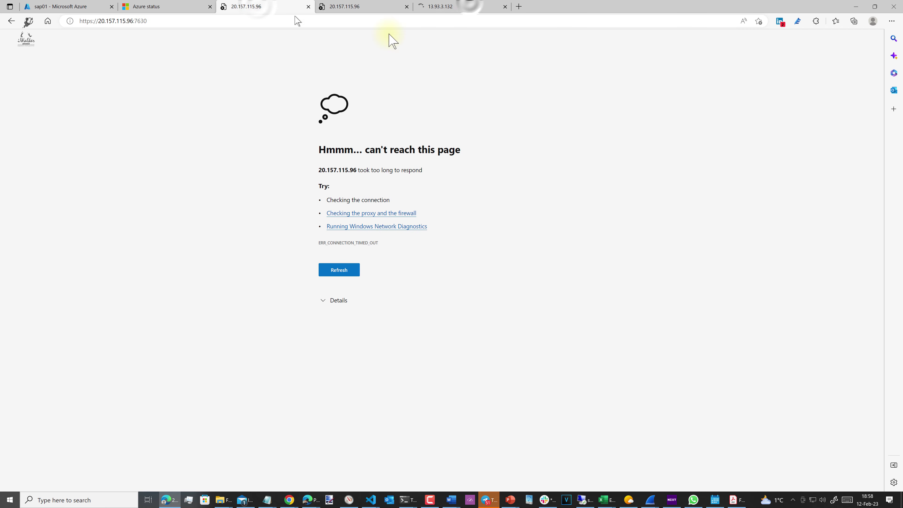
left_click(473, 8)
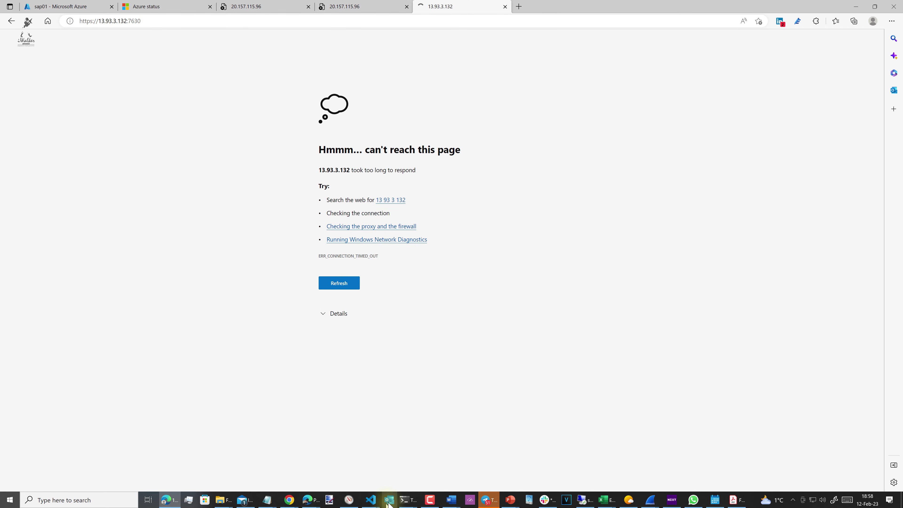
Switch to the terminal session on WEEUDGPDASE002 and test the local web interface again with wget localhost:7630.
mouse_move(408, 500)
left_click(519, 470)
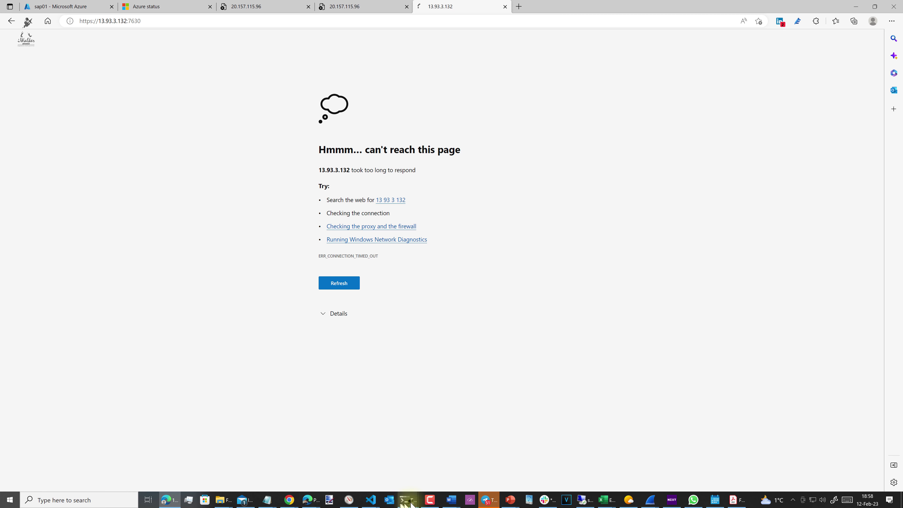
mouse_move(408, 499)
mouse_move(487, 478)
left_click(521, 475)
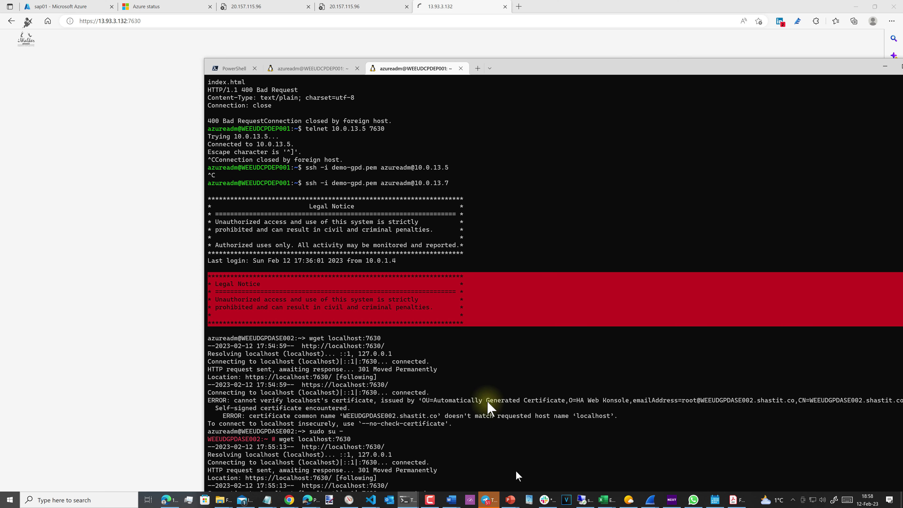
left_click_drag(554, 74, 450, 34)
left_click_drag(408, 13, 412, 12)
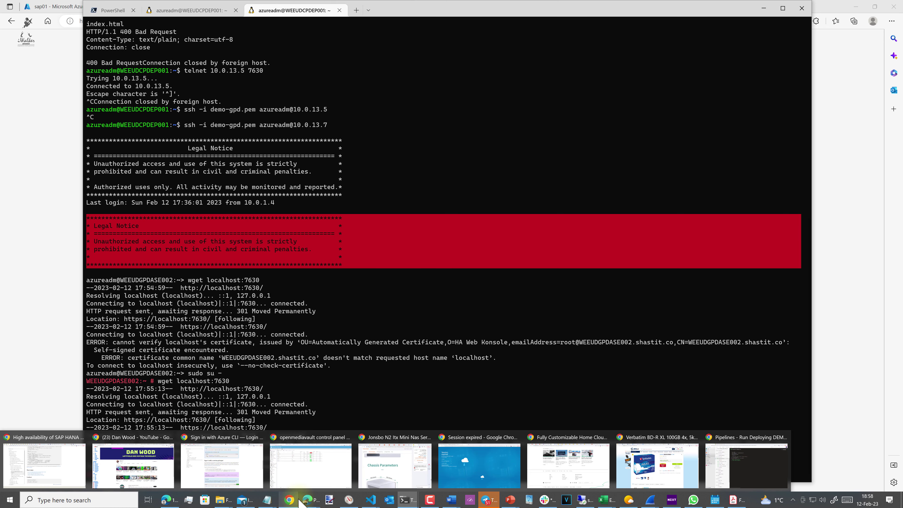
key("Up")
key("Return")
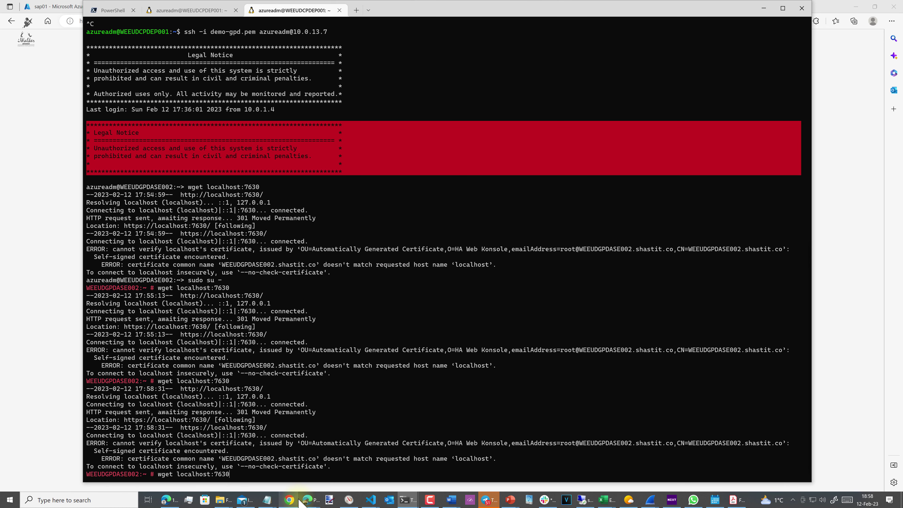
key("Return")
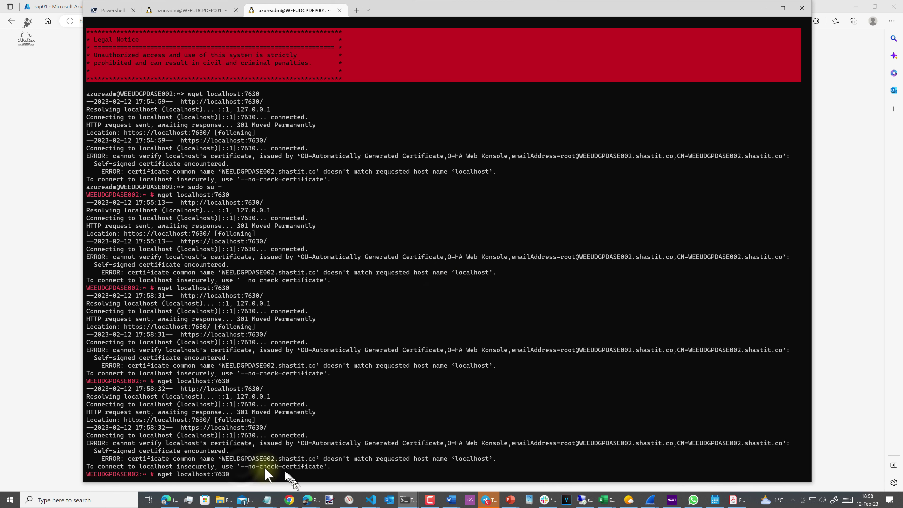
Test the local web interface without certificate validation by running wget localhost:7630 --no-check-certificate.
left_click_drag(240, 467, 315, 466)
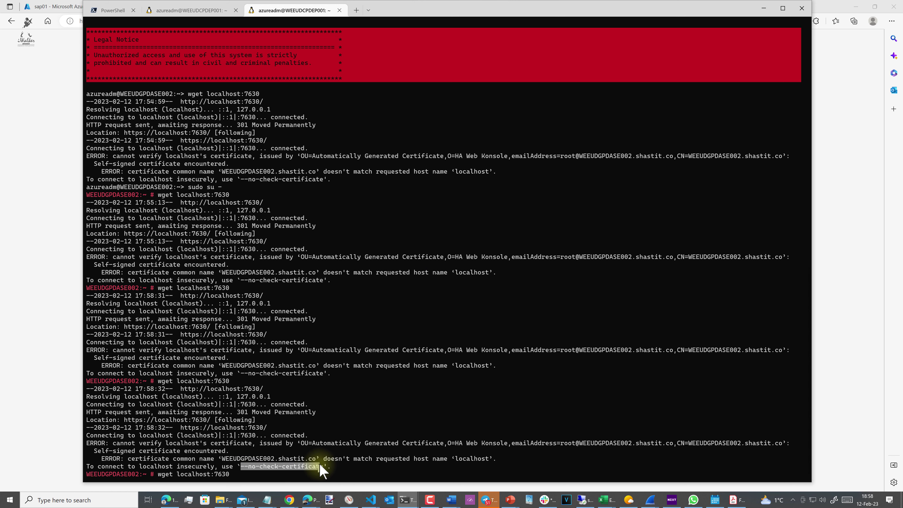
right_click(296, 482)
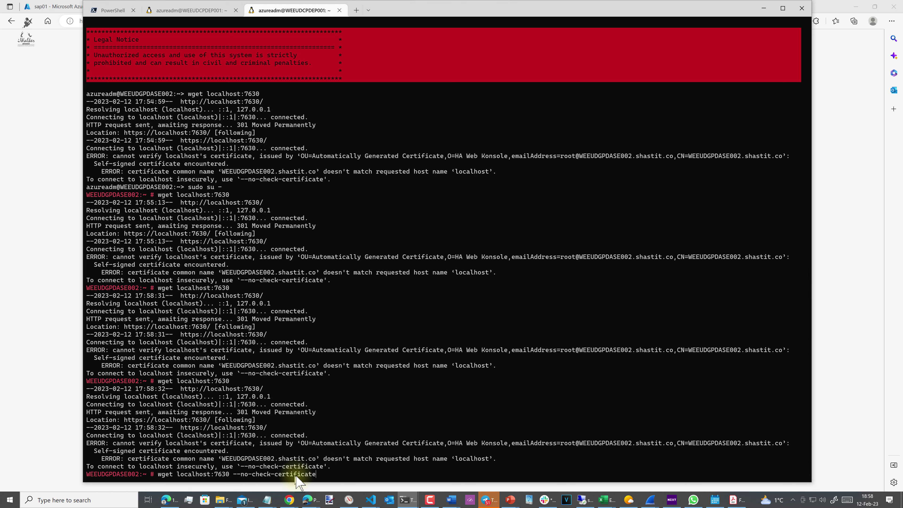
key("Return")
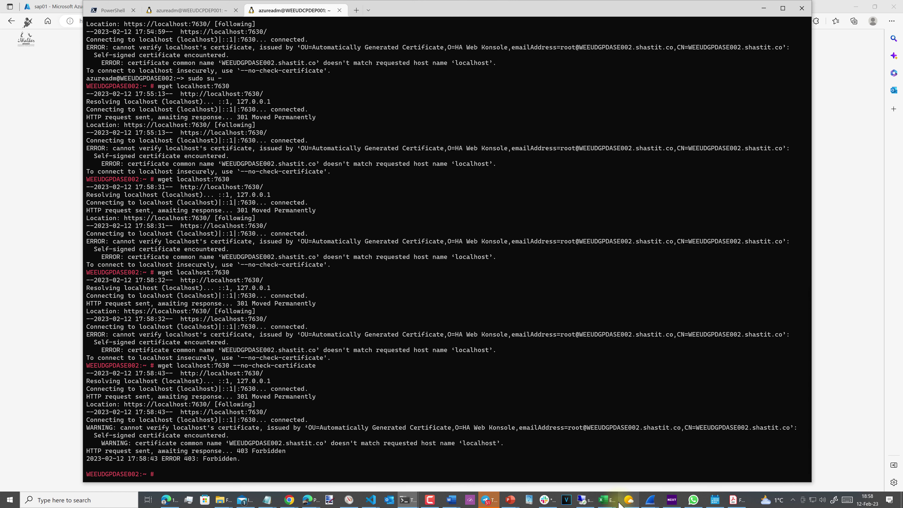